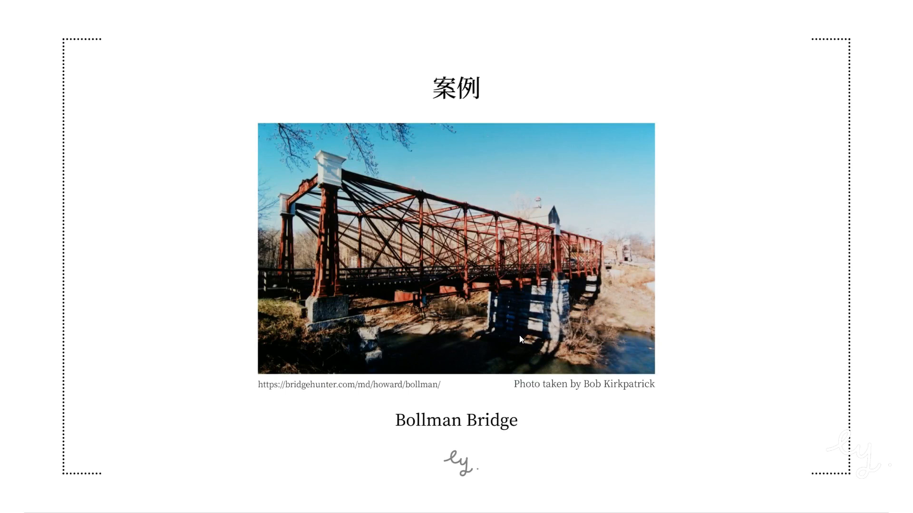
key("Right")
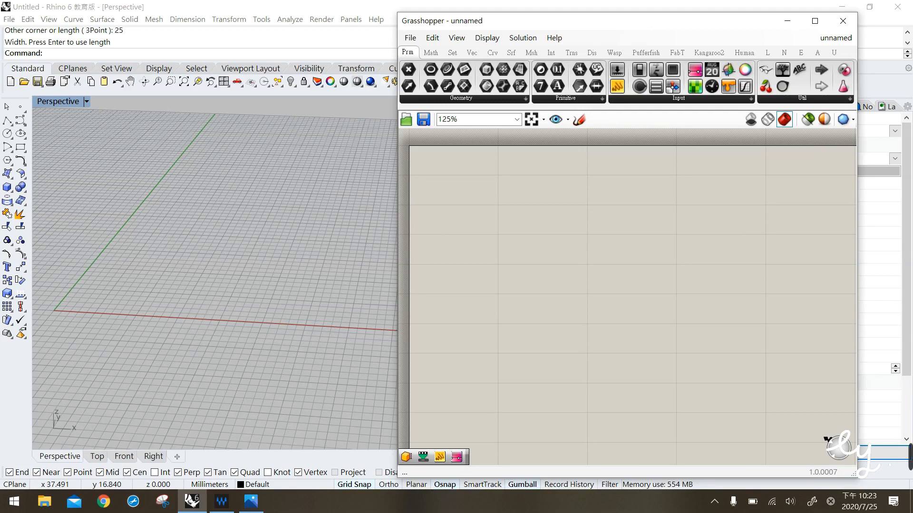
Place a Box Rectangle component on the empty Grasshopper canvas.
left_click(511, 52)
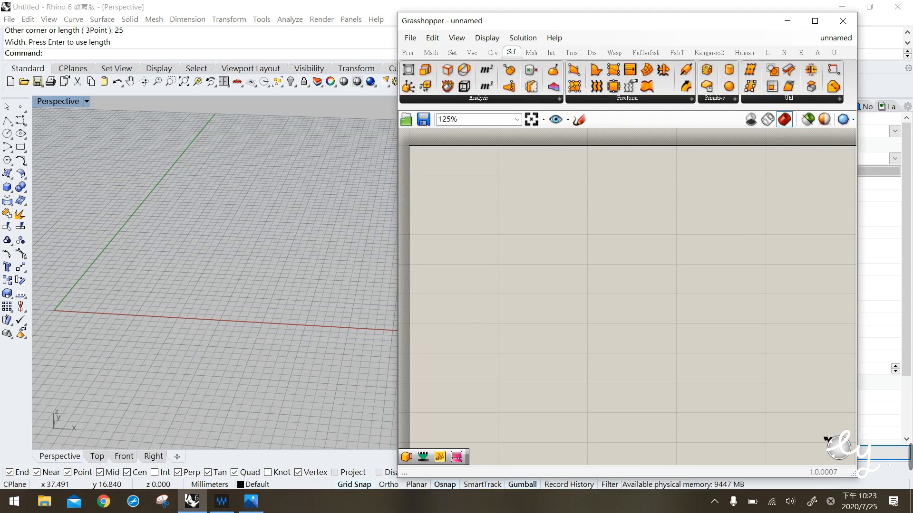
left_click(726, 99)
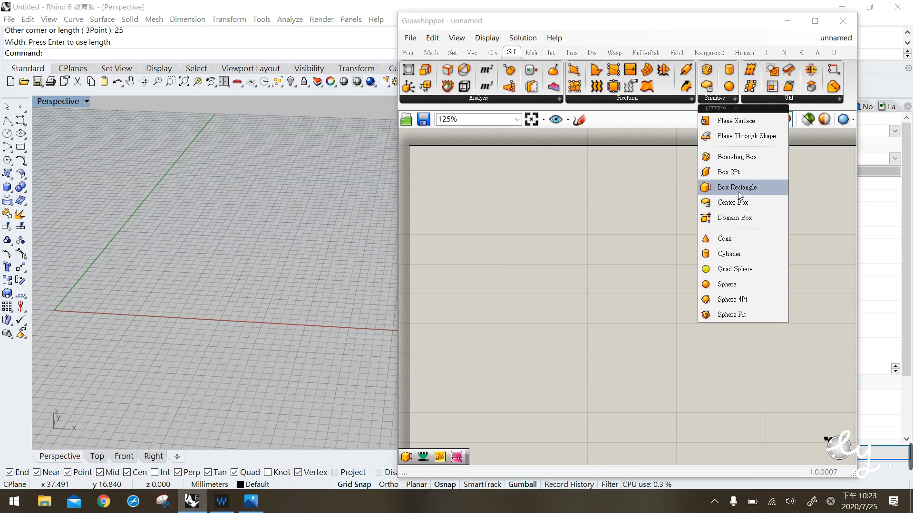
left_click_drag(739, 190, 537, 241)
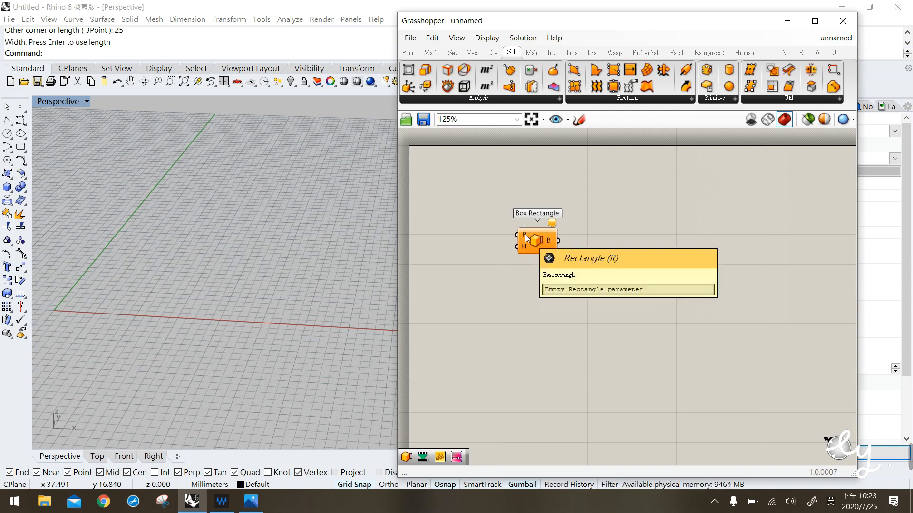
Set one base rectangle for the Box Rectangle component, starting at the origin, 25 long and 8 wide.
right_click(525, 238)
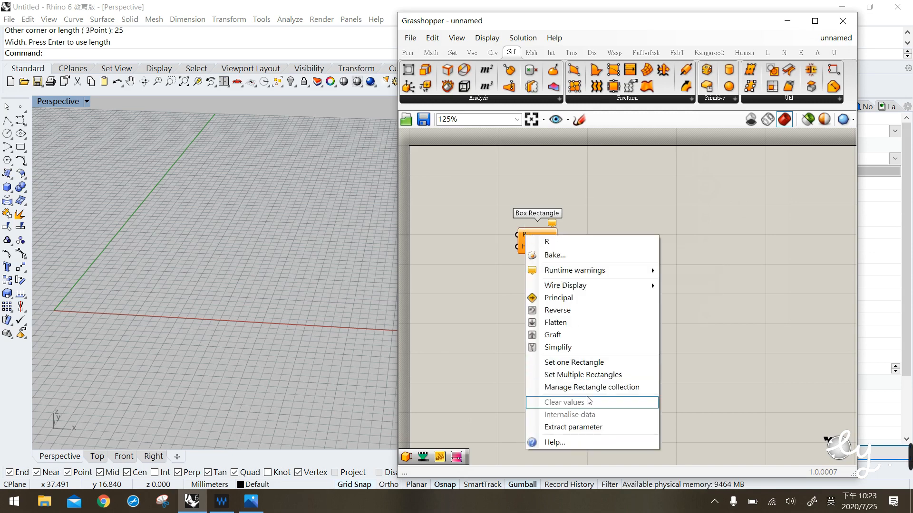
left_click(587, 363)
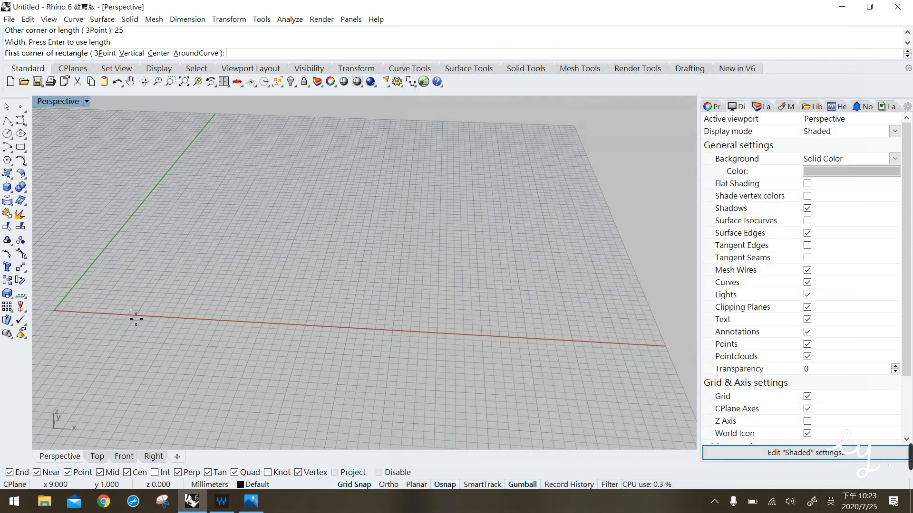
left_click(61, 315)
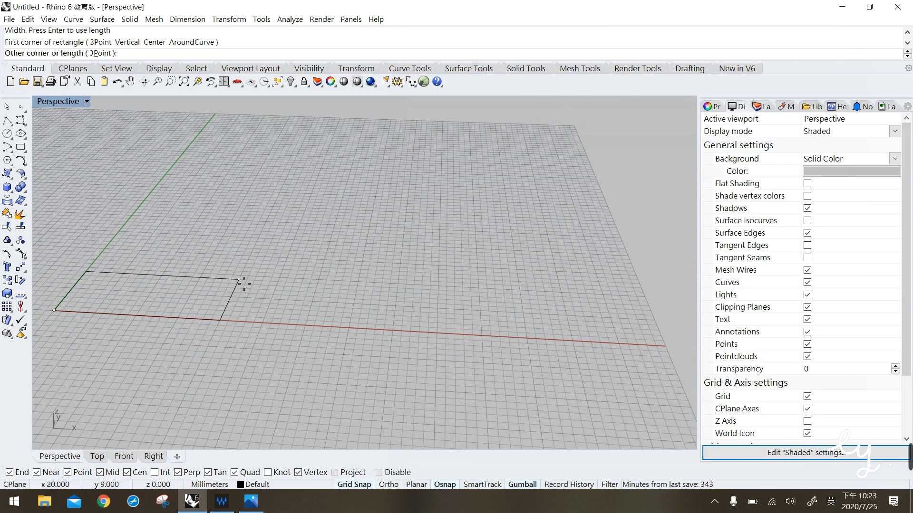
type("25")
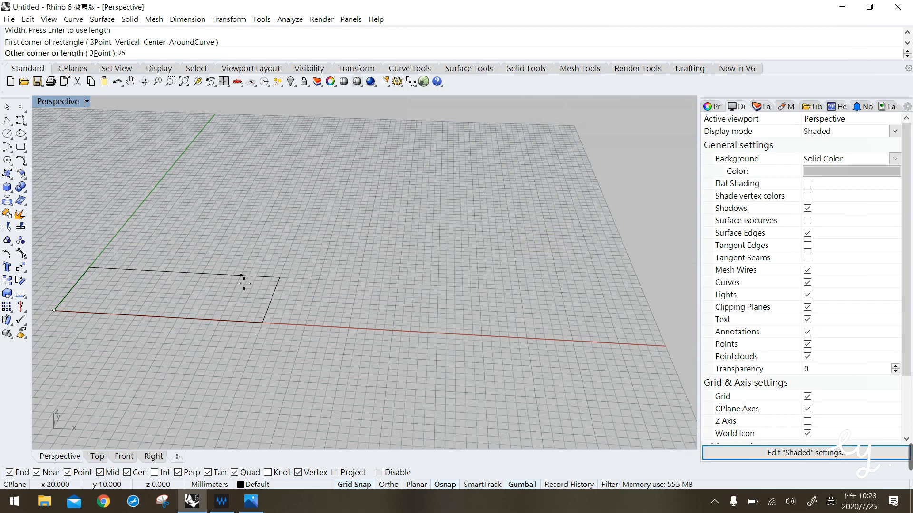
key("Return")
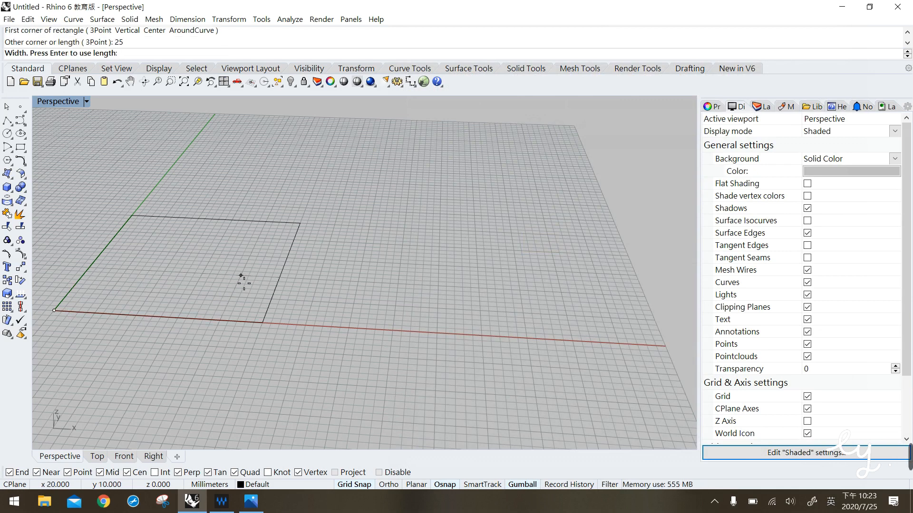
type("8")
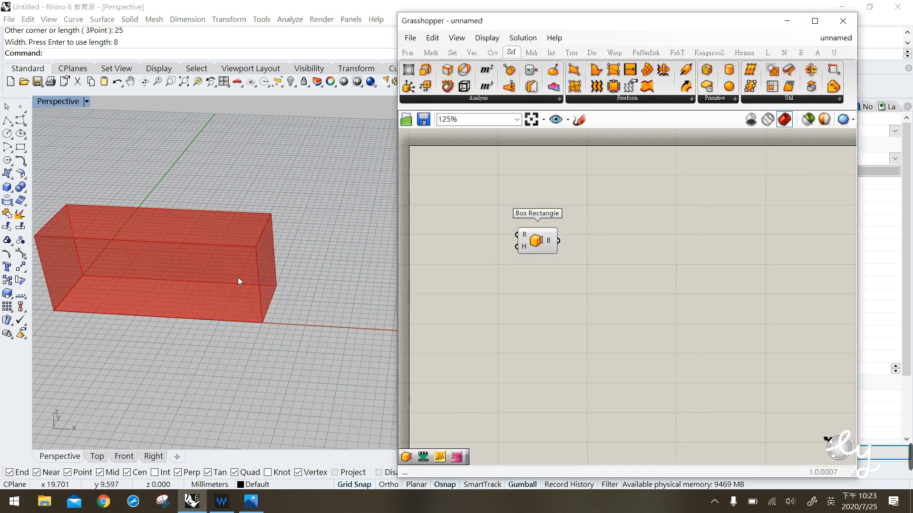
Create a panel with the value 7 and connect it to the Box Rectangle's height input.
left_click(523, 247)
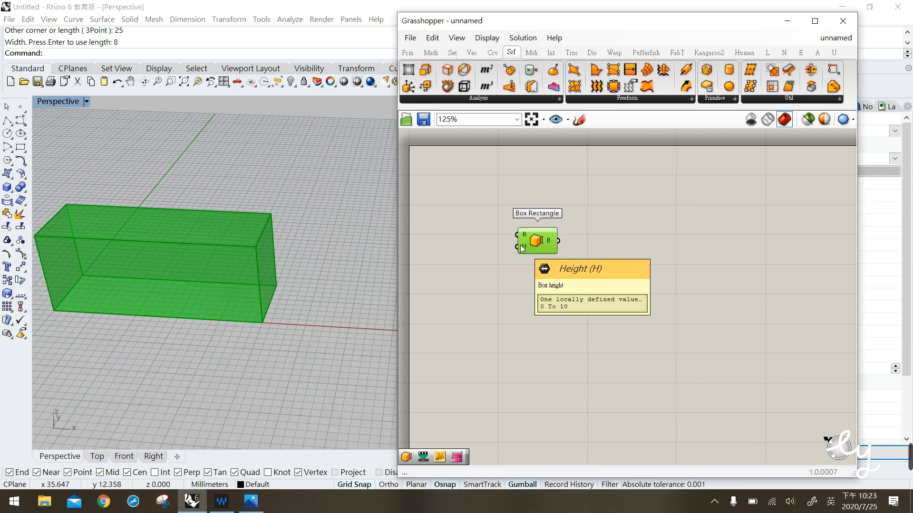
double_click(481, 265)
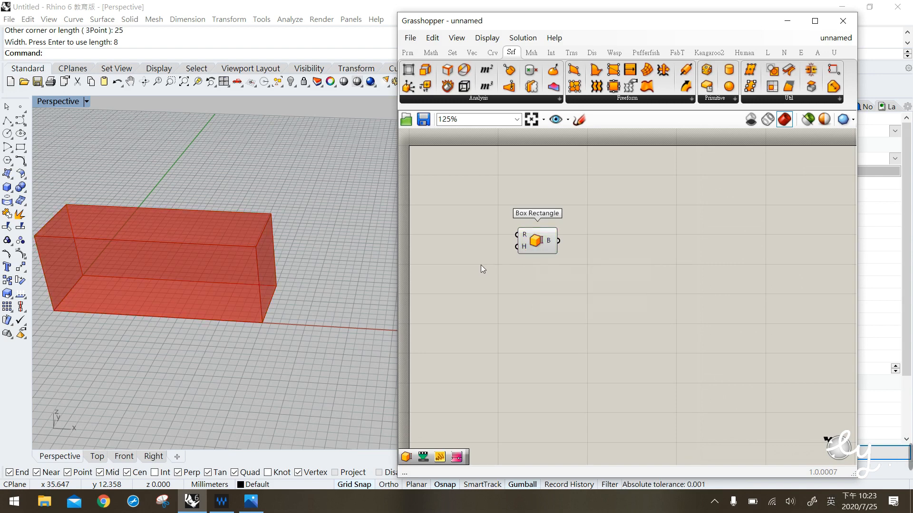
type("\"")
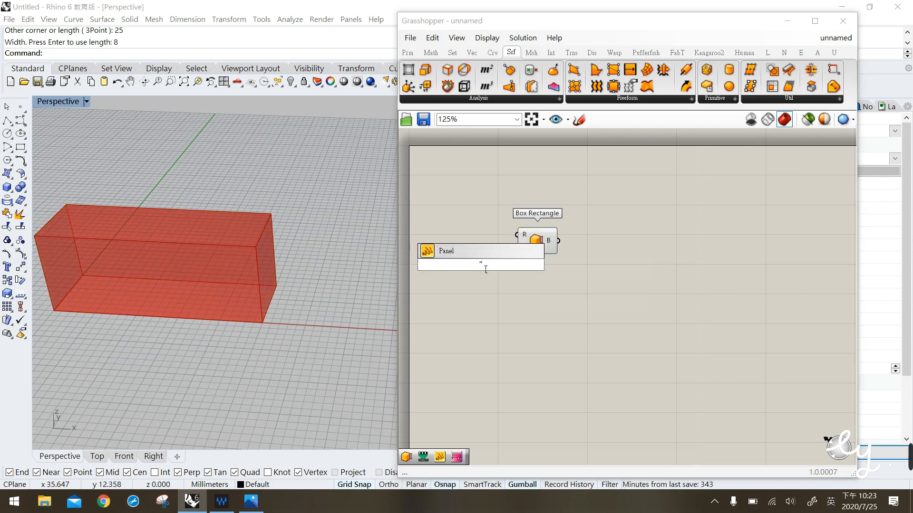
type("7")
key("Return")
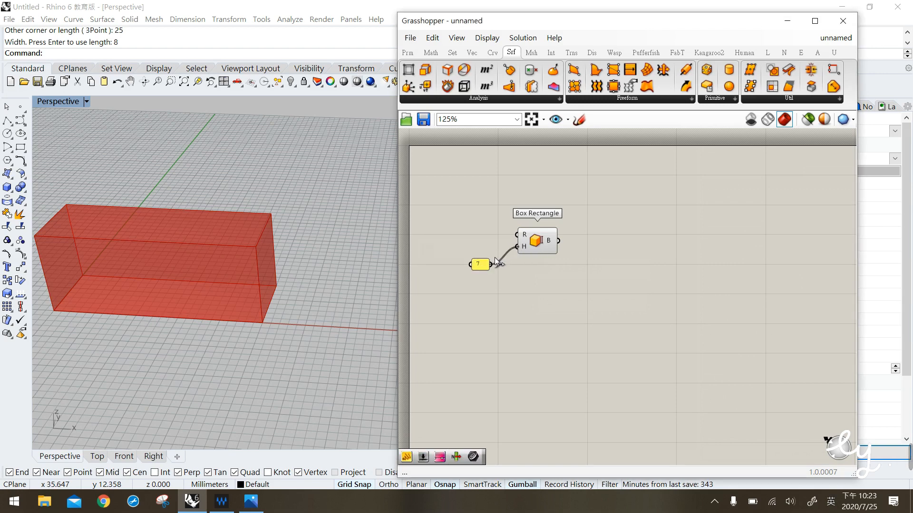
left_click_drag(495, 257, 491, 264)
left_click(481, 267)
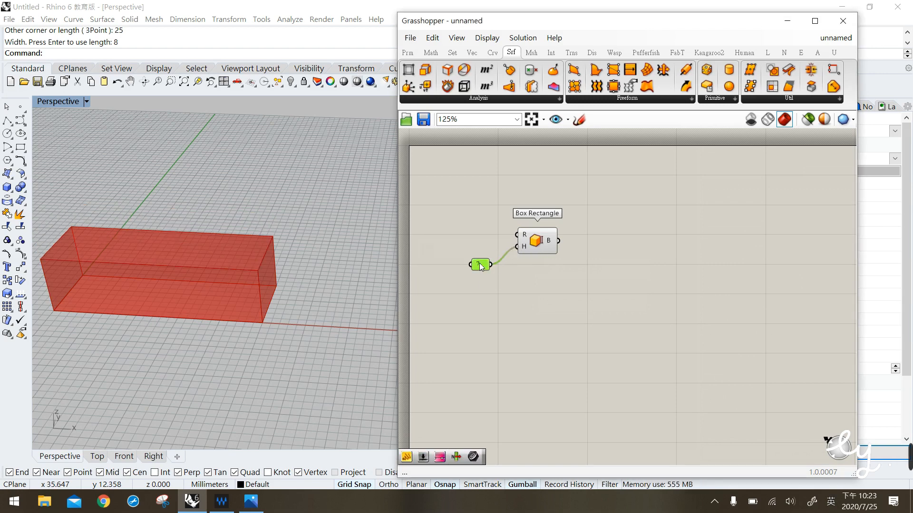
Add a Deconstruct Brep component and feed it the box output of Box Rectangle.
left_click(506, 291)
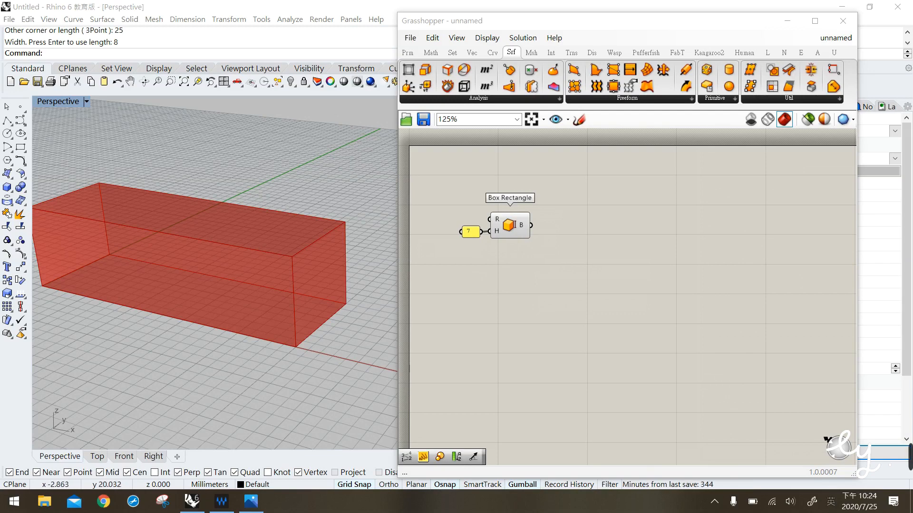
left_click_drag(167, 200, 220, 222)
left_click_drag(152, 296, 208, 336)
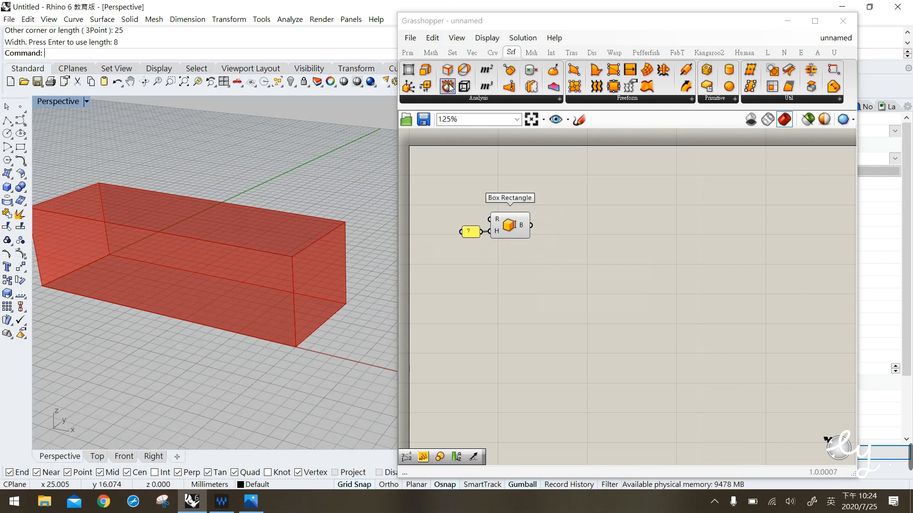
left_click_drag(449, 87, 589, 236)
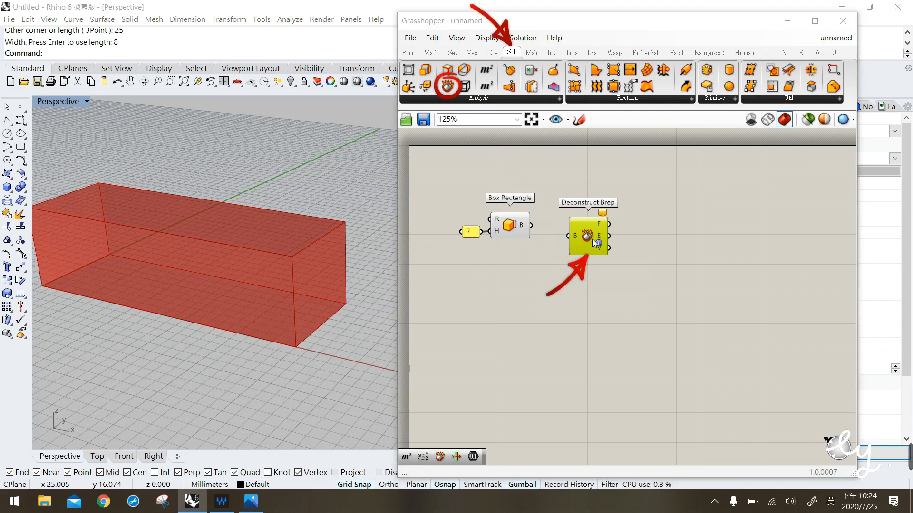
left_click(537, 264)
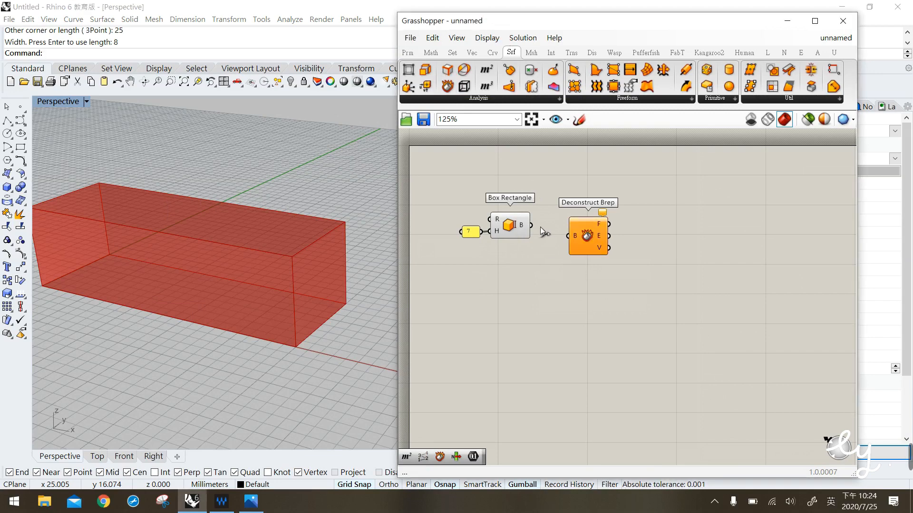
left_click_drag(569, 246, 579, 220)
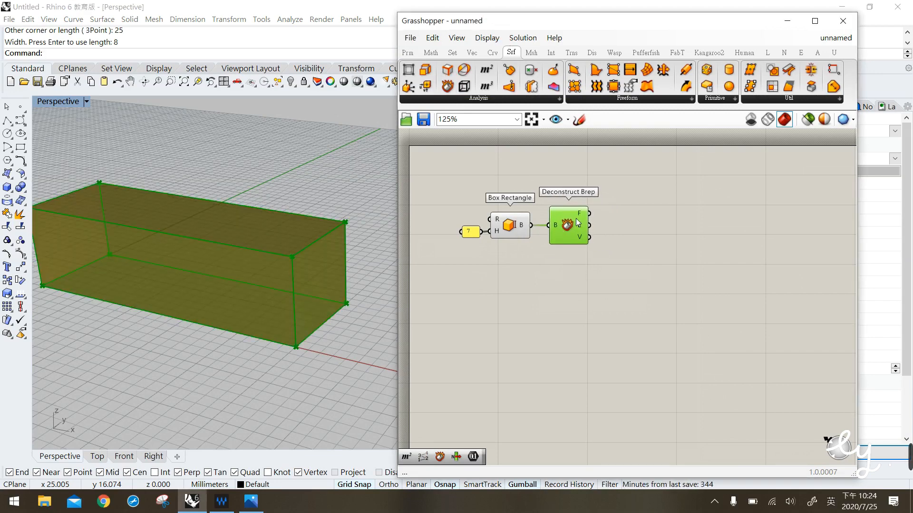
mouse_move(581, 227)
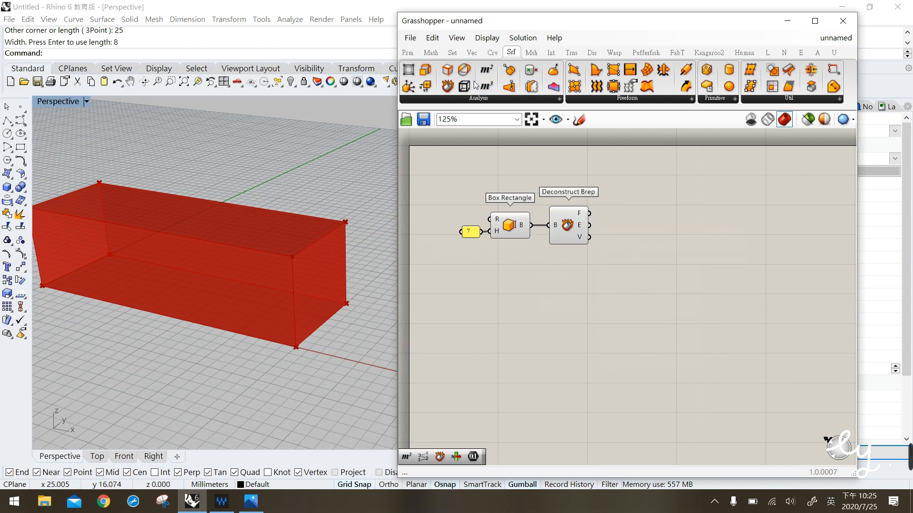
Add an Area component connected to the Deconstruct Brep faces, and a Point List component for numbering the face centroids.
left_click_drag(492, 71, 626, 212)
left_click(614, 233)
left_click(592, 52)
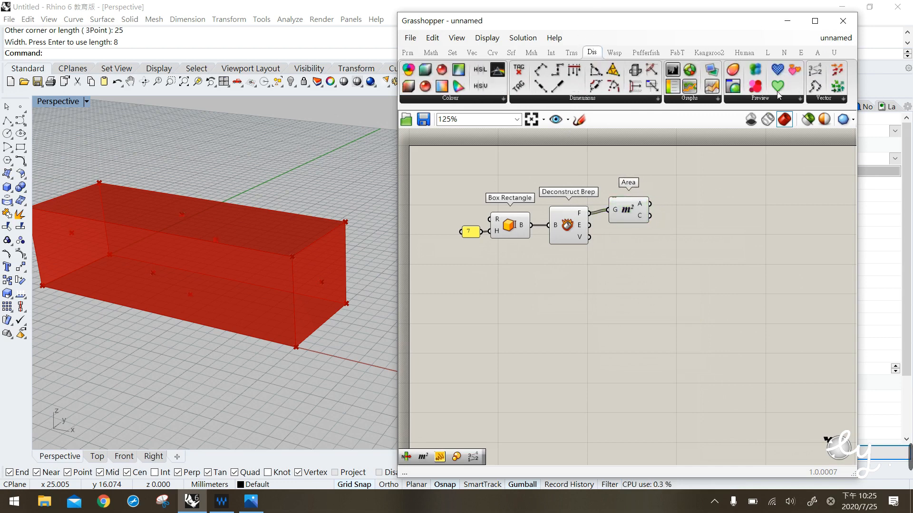
left_click_drag(815, 71, 679, 232)
Hide the Area component's preview and feed its centroids into the Point List.
left_click(628, 209)
middle_click(631, 206)
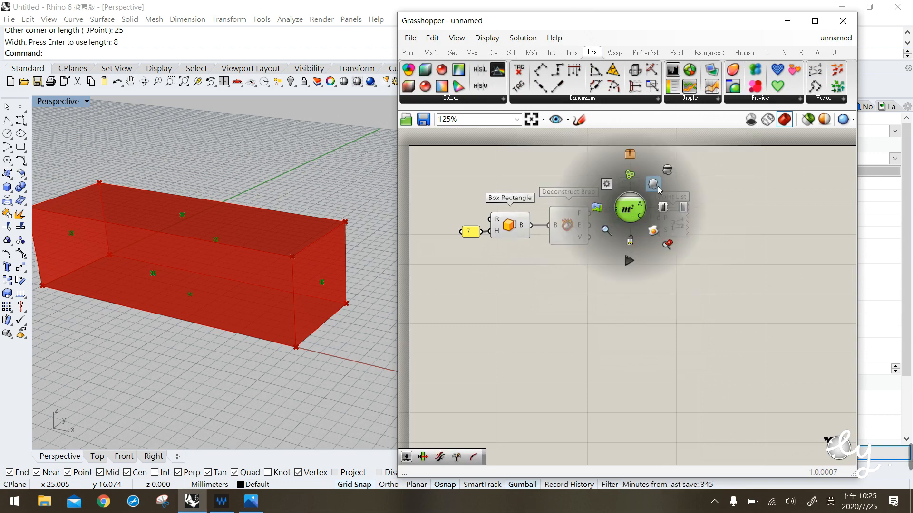
left_click_drag(678, 223, 688, 225)
Examine the index numbers on the box's faces and delete the Area and Point List components.
left_click(632, 331)
left_click_drag(163, 201, 191, 225)
left_click_drag(182, 287, 205, 305)
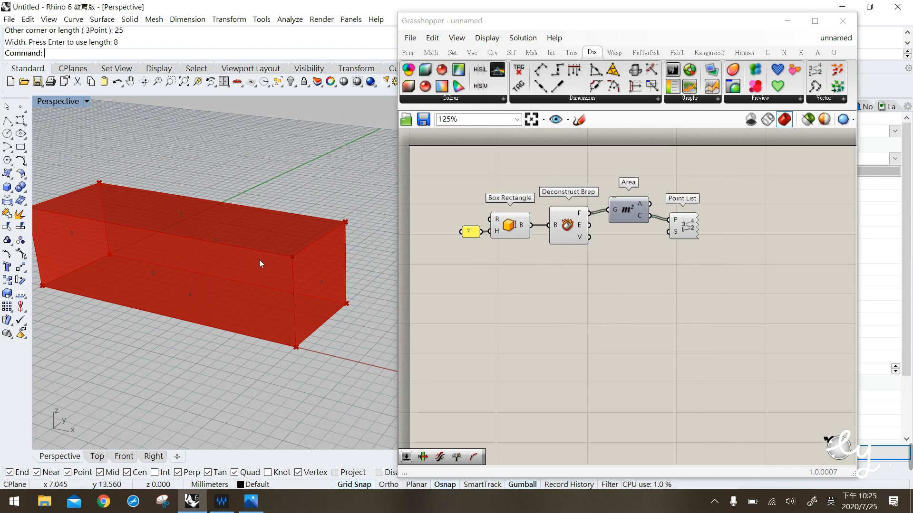
left_click_drag(703, 256, 643, 177)
key("Delete")
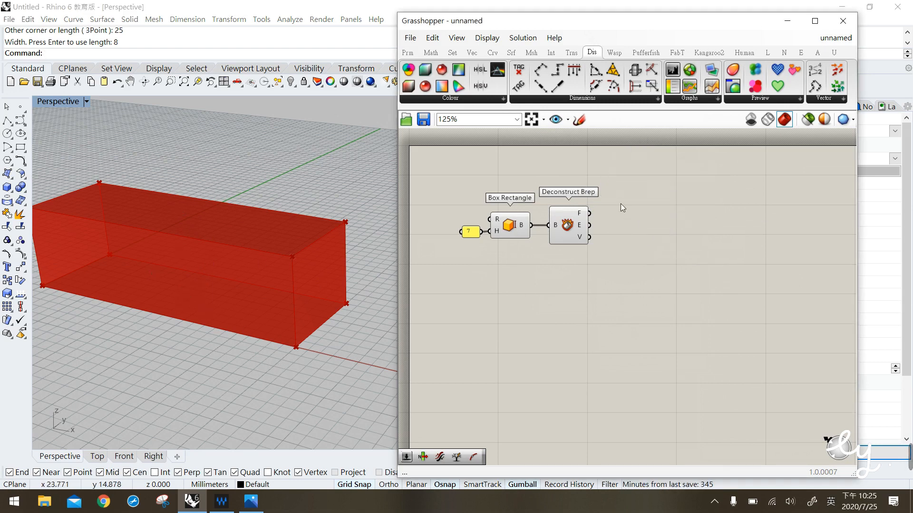
Add a List Item component fed by the Deconstruct Brep faces and duplicate it below with the same connection.
left_click(452, 52)
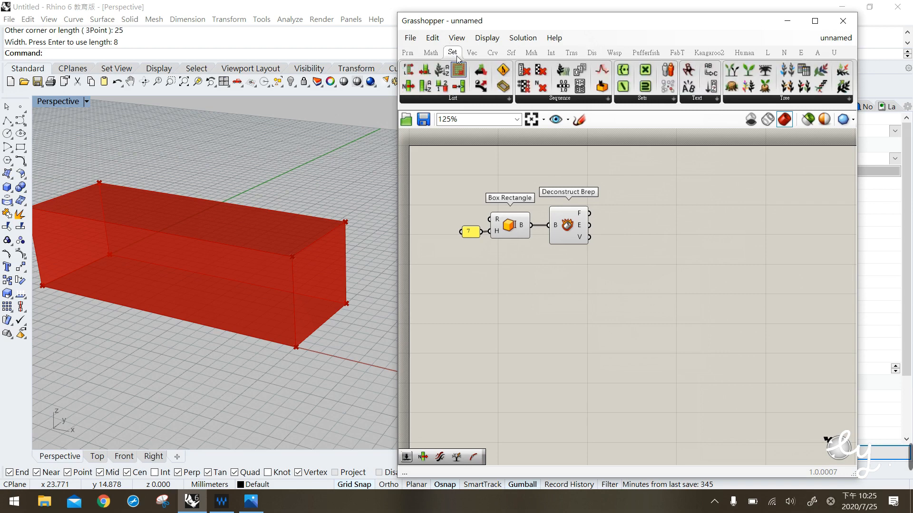
left_click(469, 99)
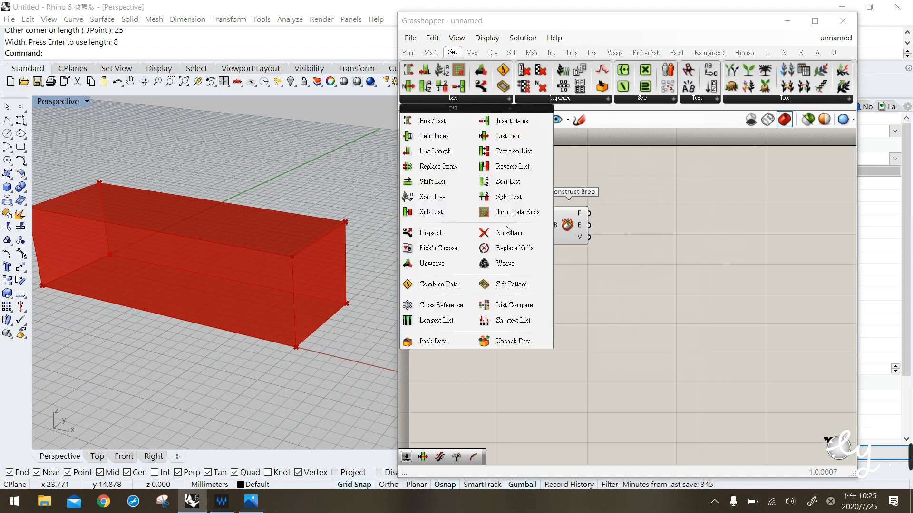
left_click(509, 137)
left_click(654, 224)
left_click_drag(593, 214, 627, 192)
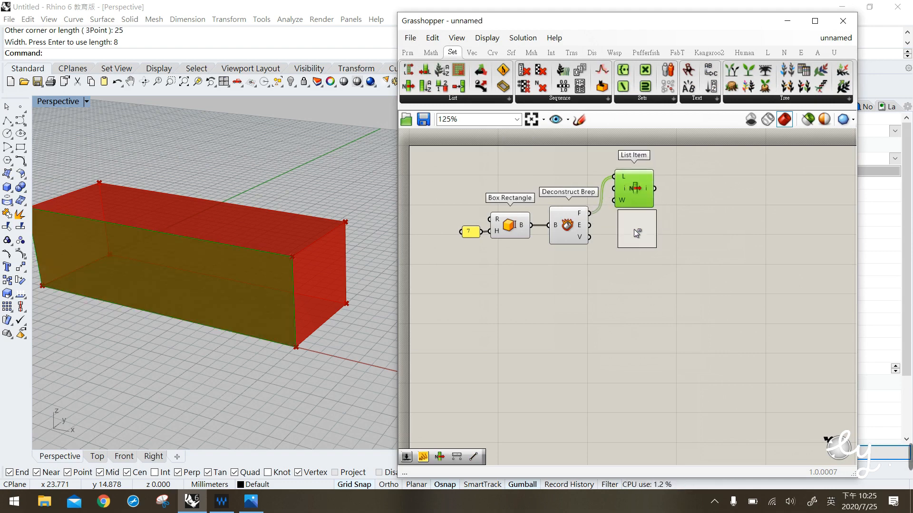
left_click_drag(632, 248, 632, 255, "alt")
left_click(600, 281)
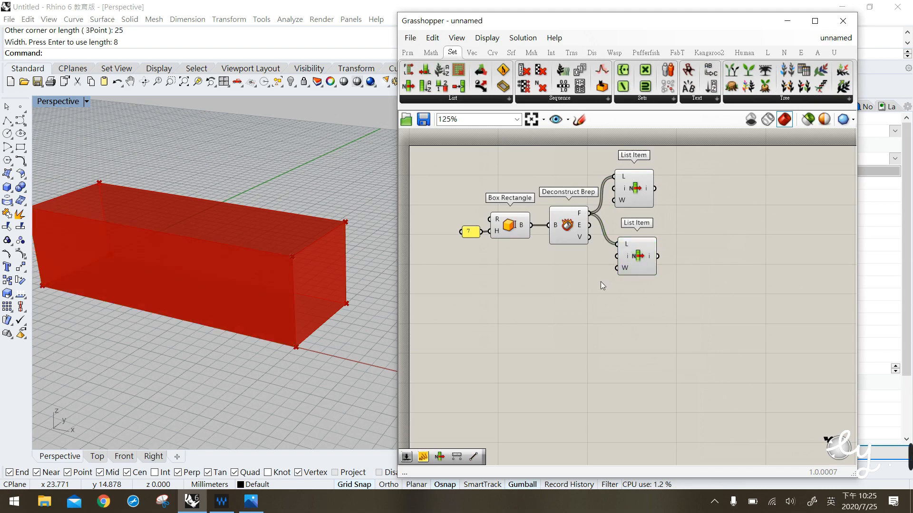
Create a panel with the value 4 and connect it to the upper List Item's index input.
double_click(569, 175)
type("\"")
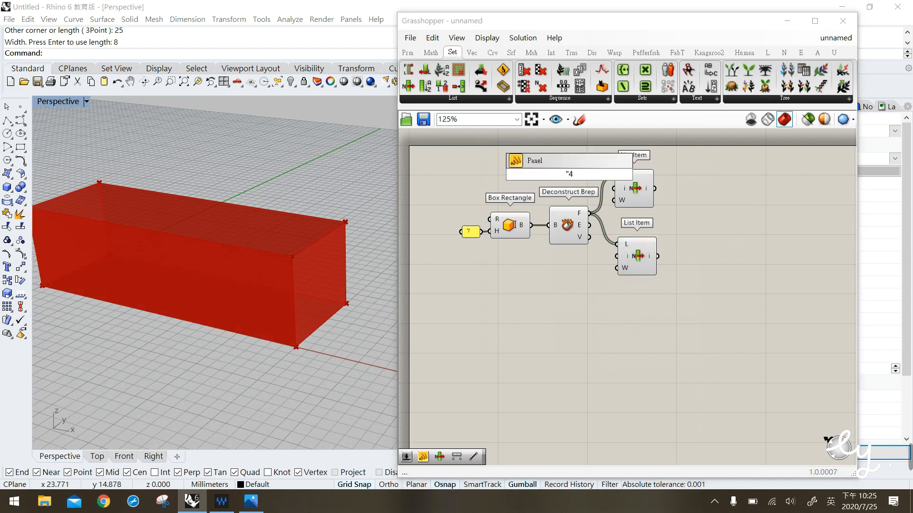
type("4")
key("Return")
left_click_drag(579, 174, 614, 188)
Create a panel with the value 5 and connect it to the lower List Item's index input.
double_click(561, 301)
type("\"5")
key("Return")
left_click_drag(586, 281, 578, 258)
left_click(663, 224)
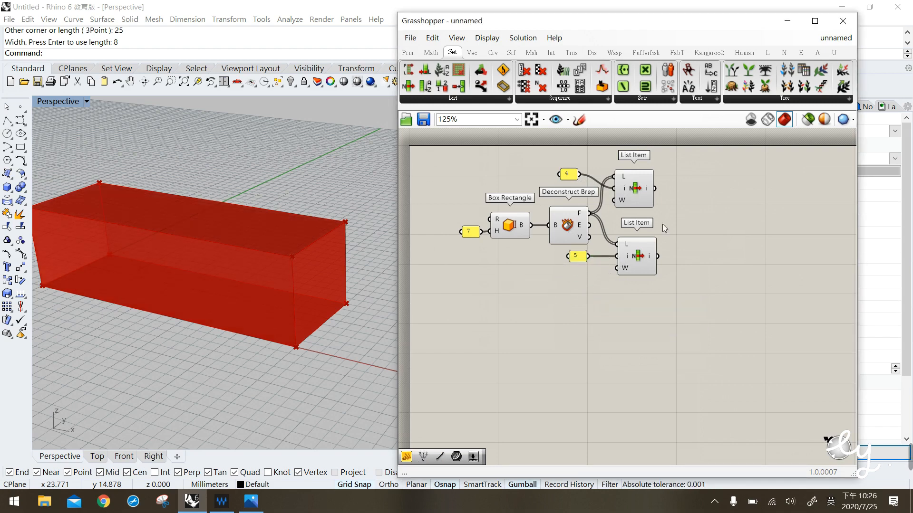
Check the faces picked by both List Items and hide the previews of Box Rectangle and Deconstruct Brep.
left_click(628, 183)
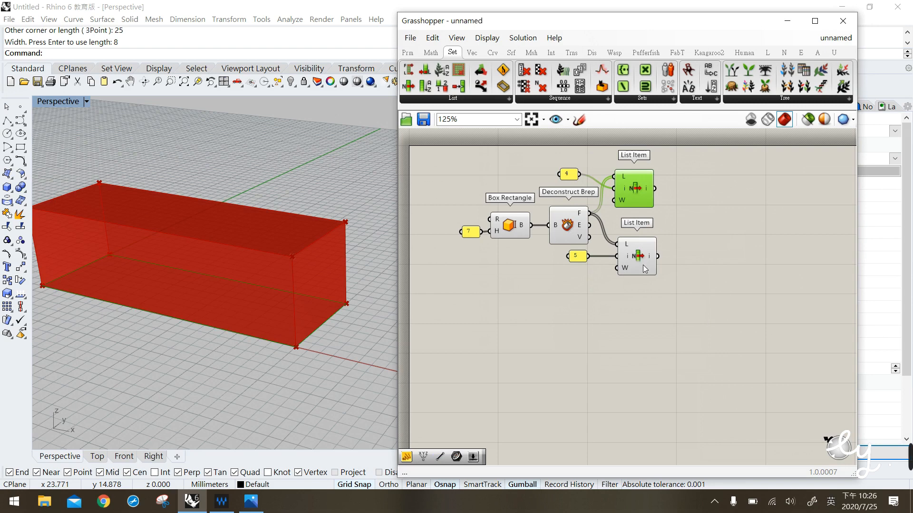
left_click(643, 267, "shift")
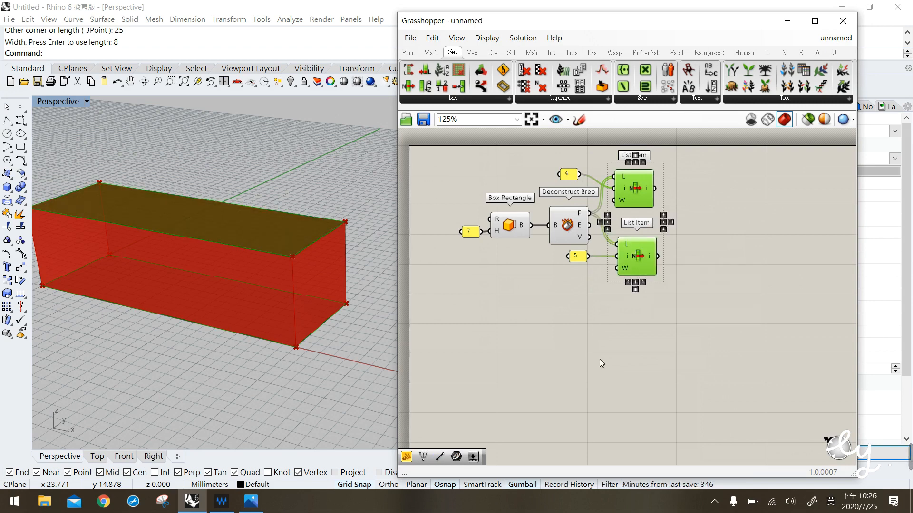
left_click_drag(578, 309, 499, 220)
middle_click(509, 217)
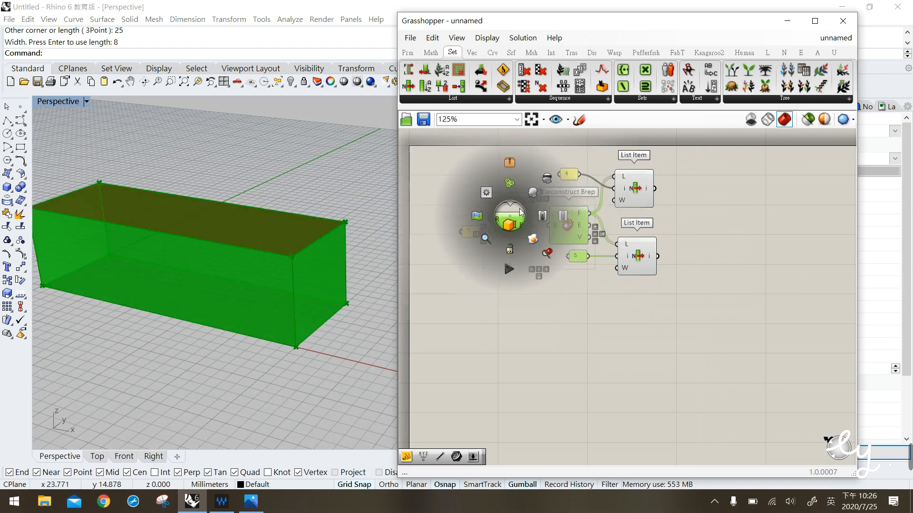
left_click(542, 179)
left_click(527, 343)
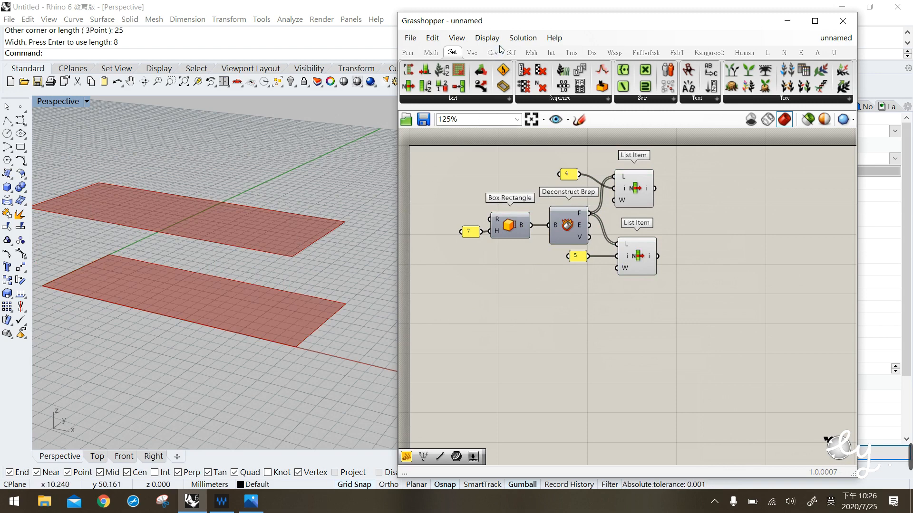
Add a Brep Wireframe component fed by the upper List Item and duplicate it below, fed by the lower List Item.
left_click(511, 55)
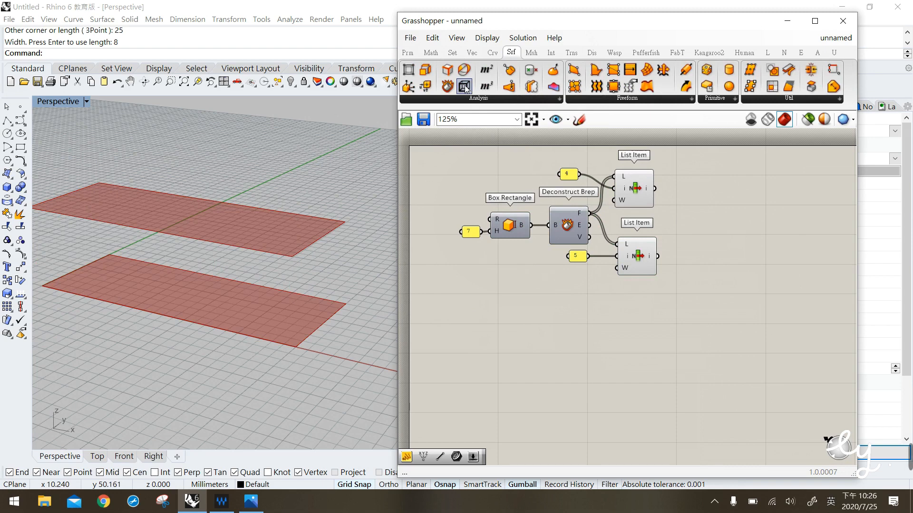
mouse_move(464, 86)
left_mouse_down()
mouse_move(682, 203)
mouse_move(727, 203)
left_mouse_up()
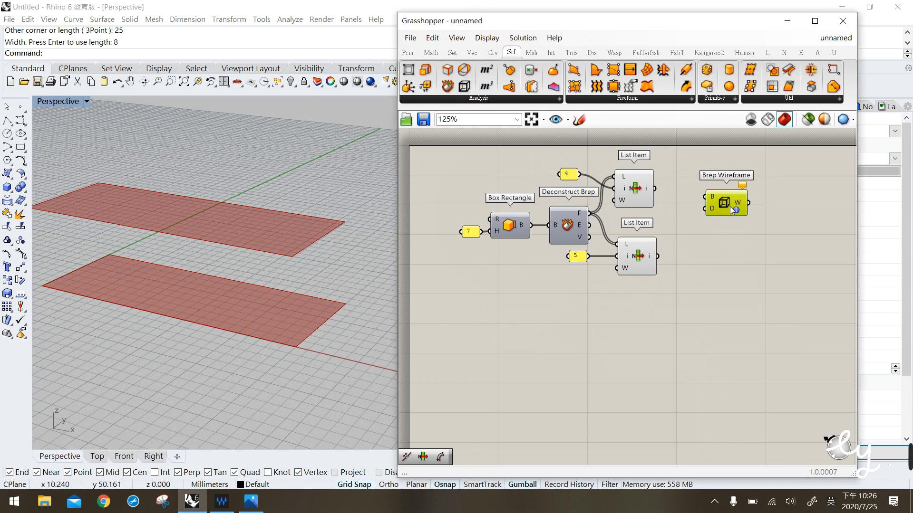
mouse_move(655, 188)
left_mouse_down()
mouse_move(704, 197)
mouse_move(680, 197)
left_mouse_up()
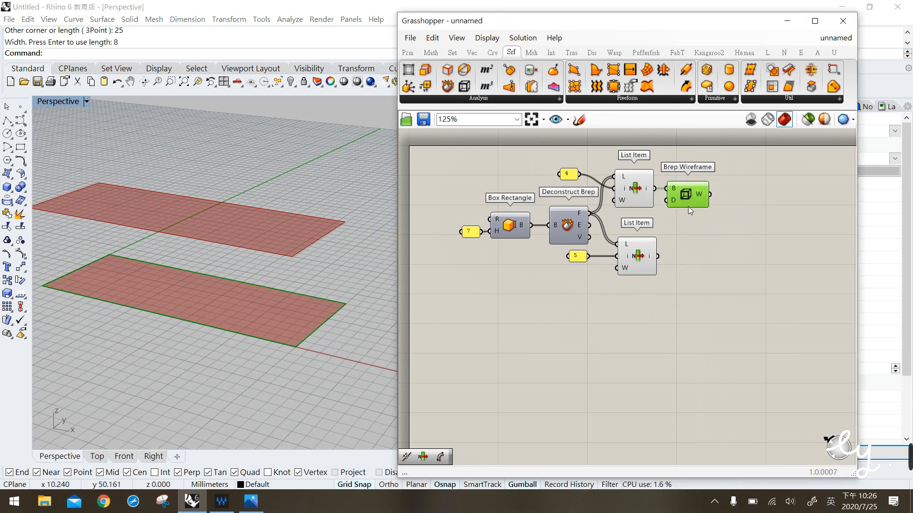
left_click_drag(692, 249, 673, 258, "alt")
left_click(685, 280)
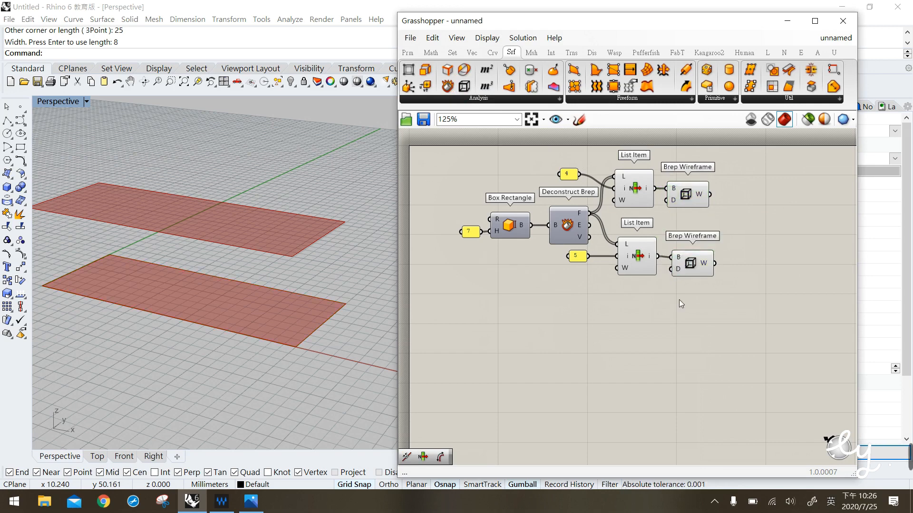
Check the edges that the upper Brep Wireframe extracts from its face in the Rhino viewport.
left_click(720, 244)
left_click(689, 198)
right_click_drag(724, 222, 695, 223)
left_click(686, 232)
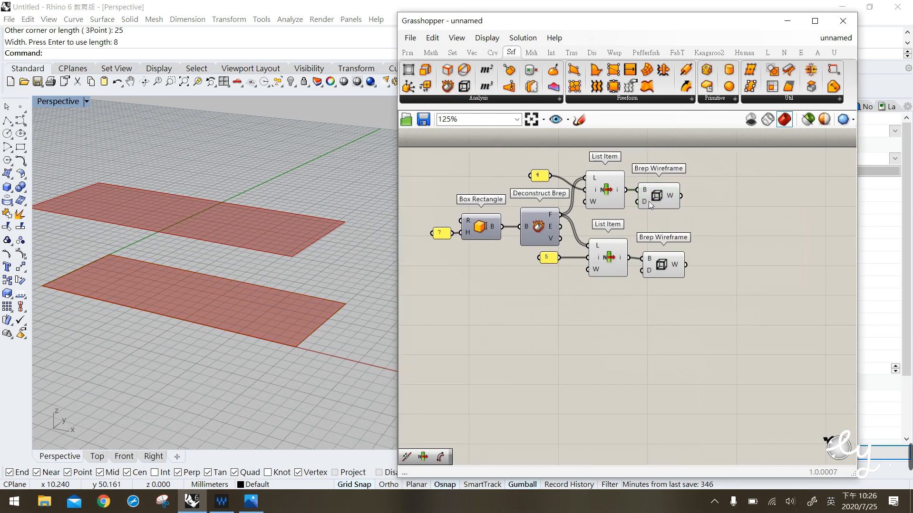
left_click(662, 198)
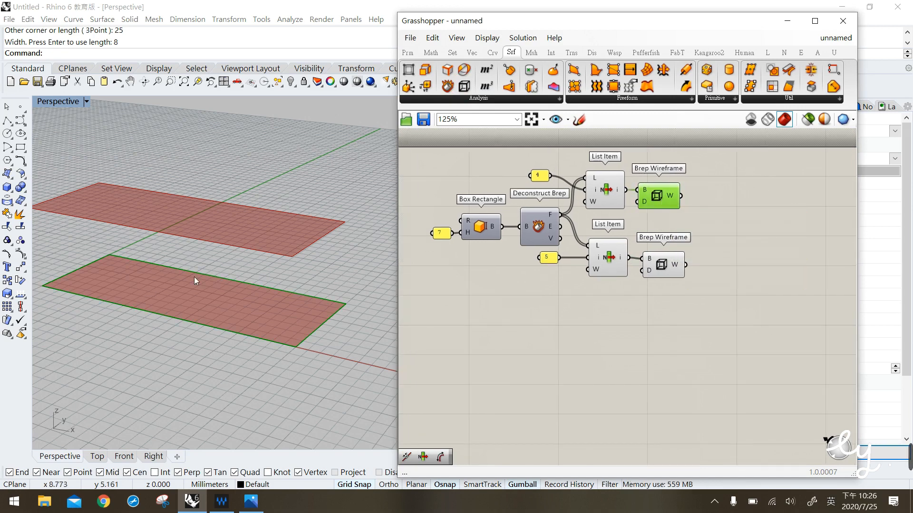
left_click(155, 305)
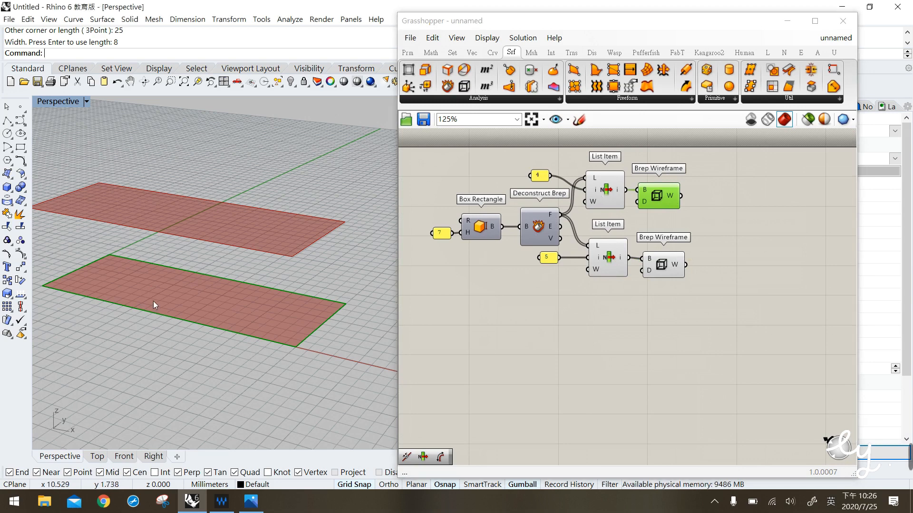
left_click_drag(183, 332, 184, 332)
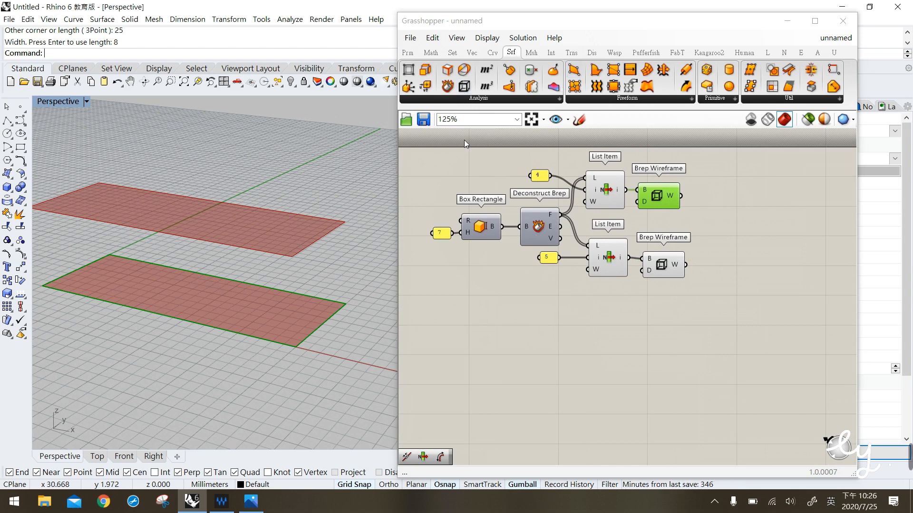
Add Curve Middle and Point List components and chain them after the lower Brep Wireframe to number its edges.
left_click(492, 52)
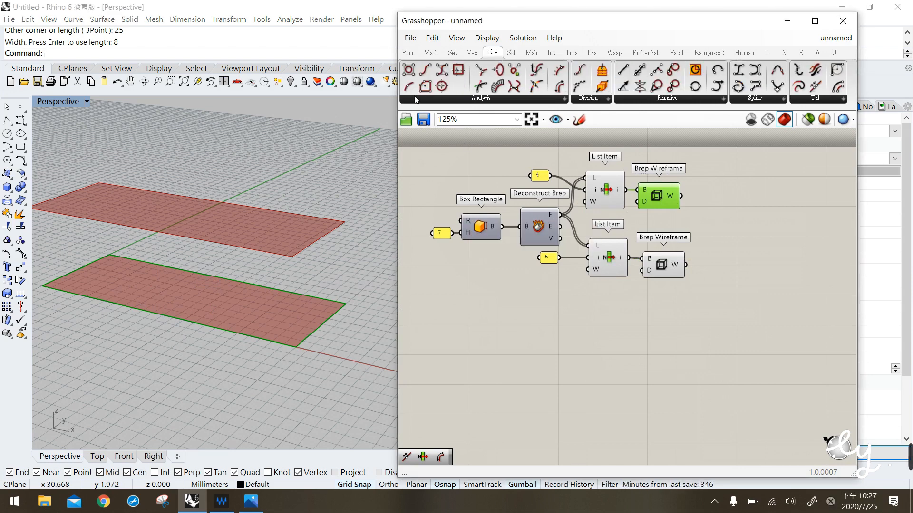
left_click_drag(411, 90, 731, 276)
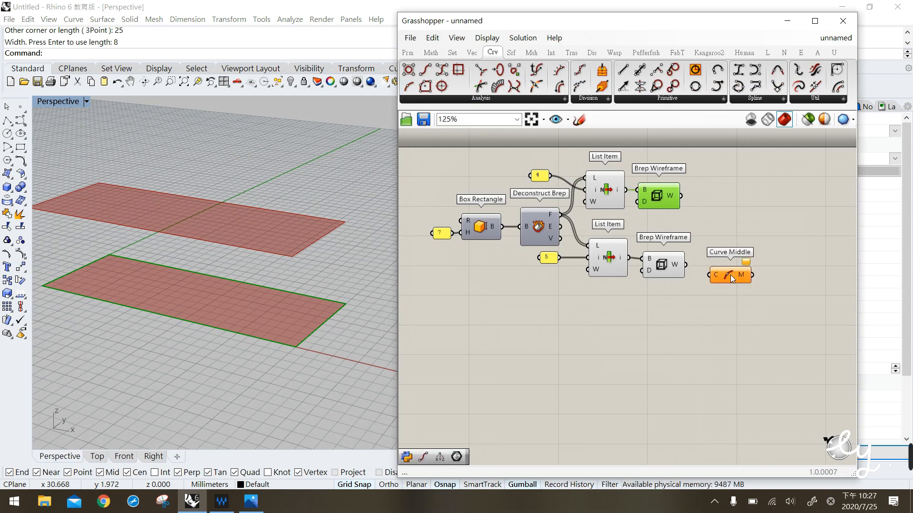
left_click(732, 276)
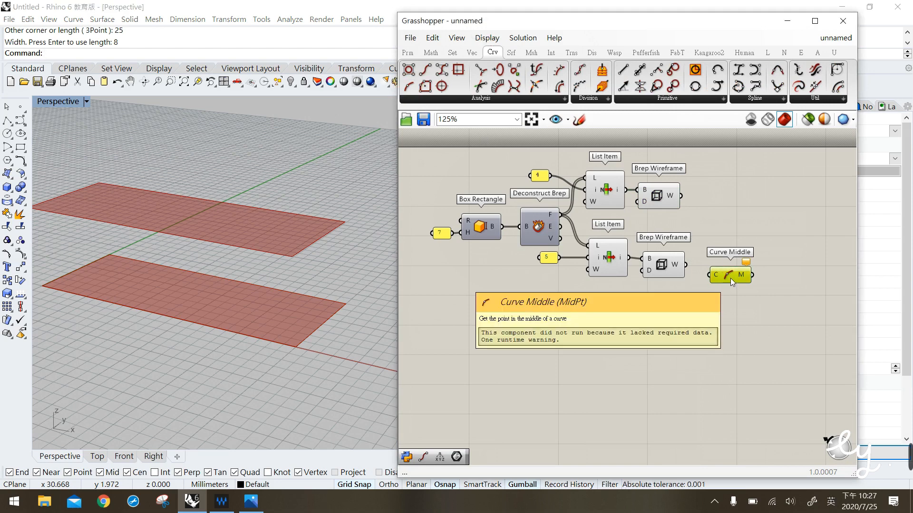
left_click_drag(728, 276, 723, 288)
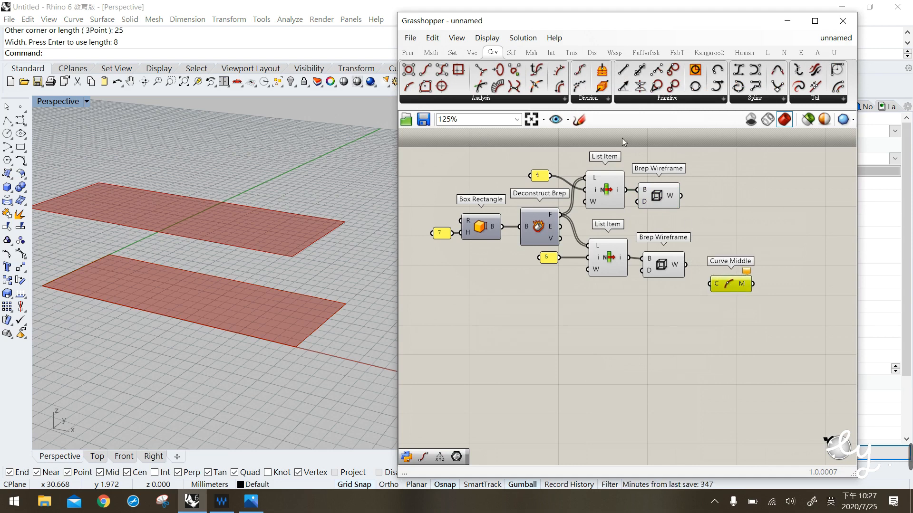
left_click(592, 53)
left_click_drag(814, 74, 797, 273)
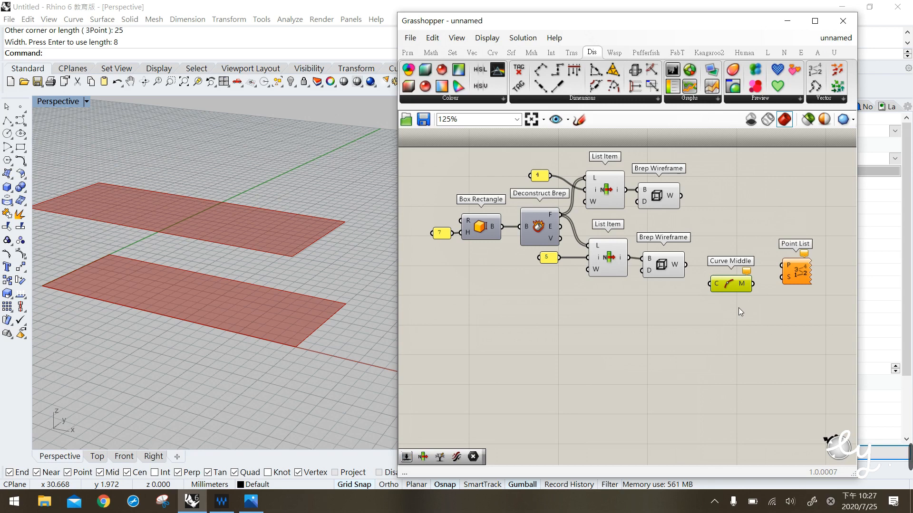
left_click_drag(686, 265, 781, 286)
Hide the Curve Middle preview and read the index numbers at the upper face's edge midpoints.
left_click(730, 281)
middle_click(721, 285)
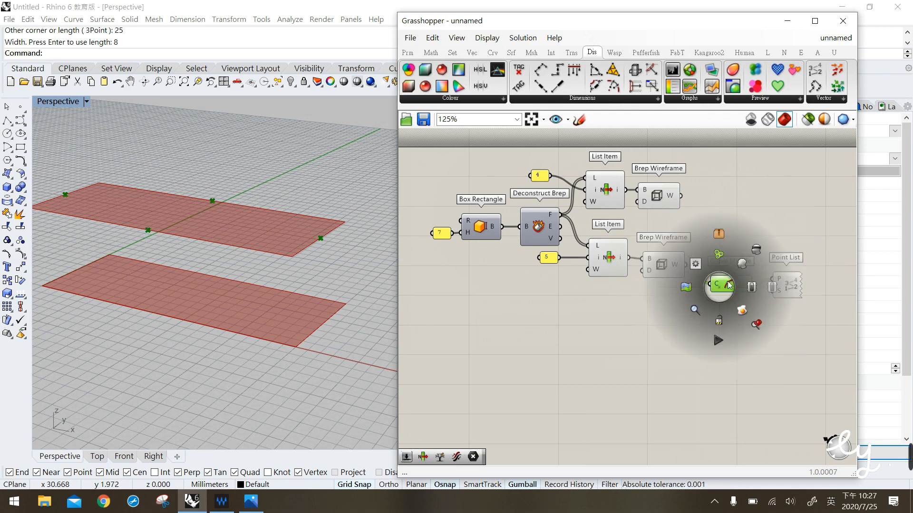
left_click(757, 252)
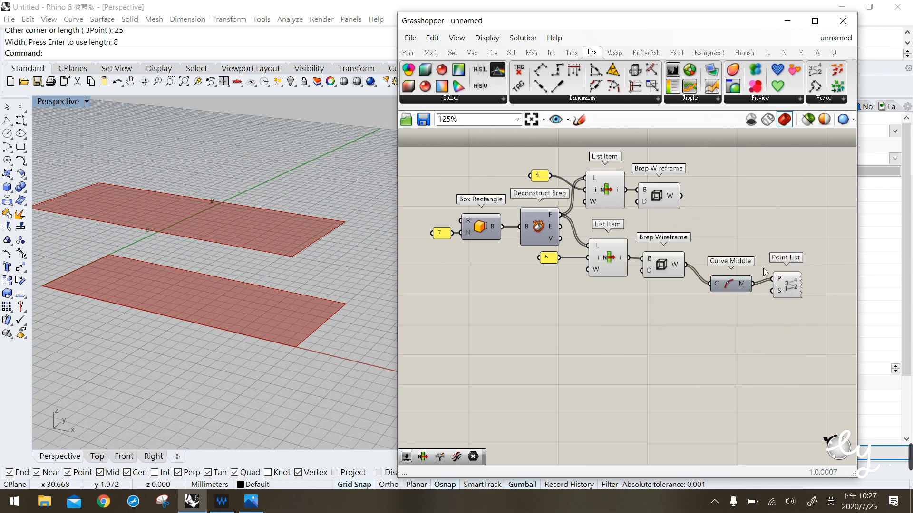
left_click(155, 241)
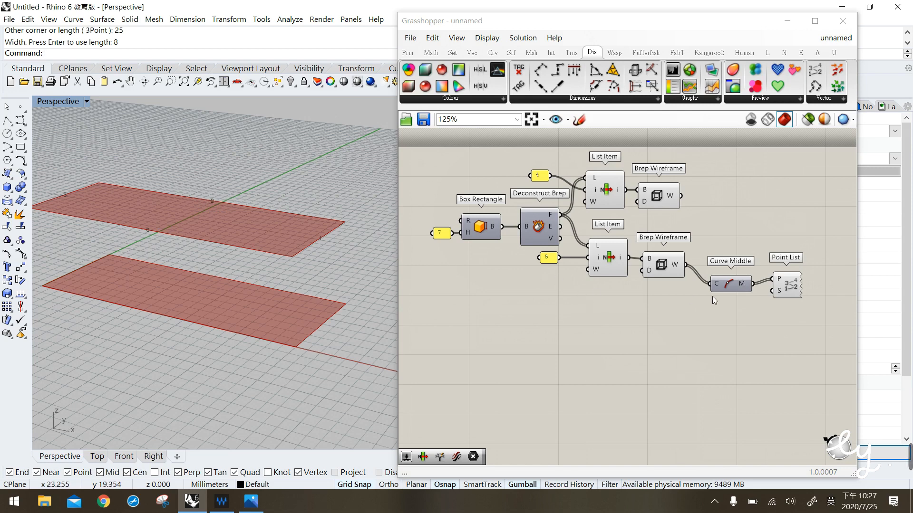
left_click_drag(737, 277, 732, 283)
left_click(723, 305)
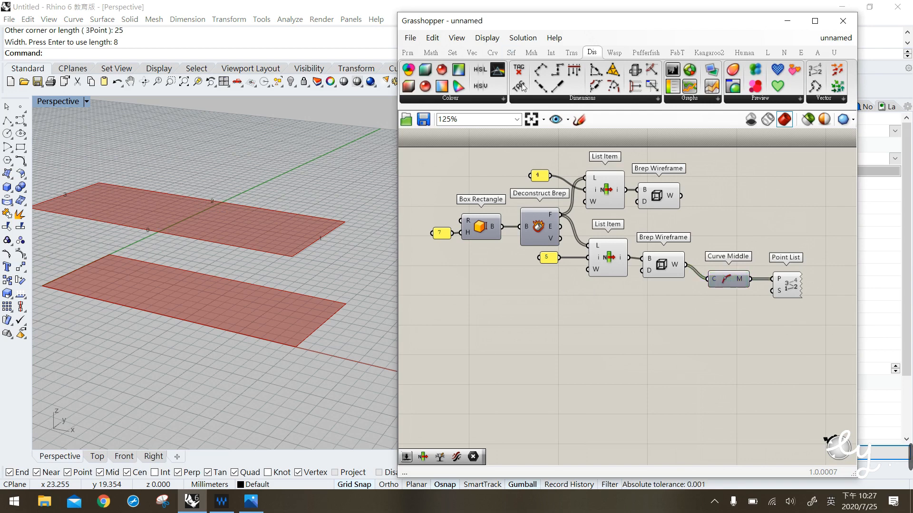
Add a Point On Curve component and feed it from the lower Brep Wireframe's output.
mouse_move(500, 57)
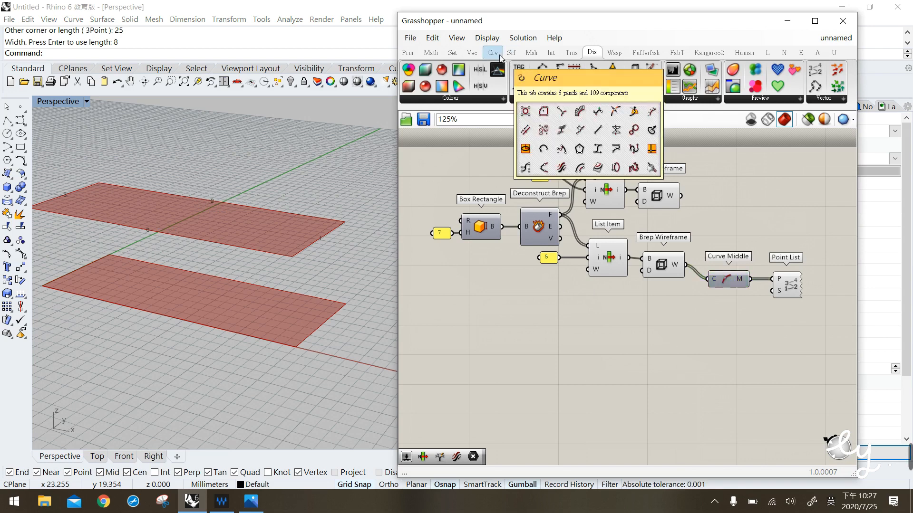
left_click(497, 55)
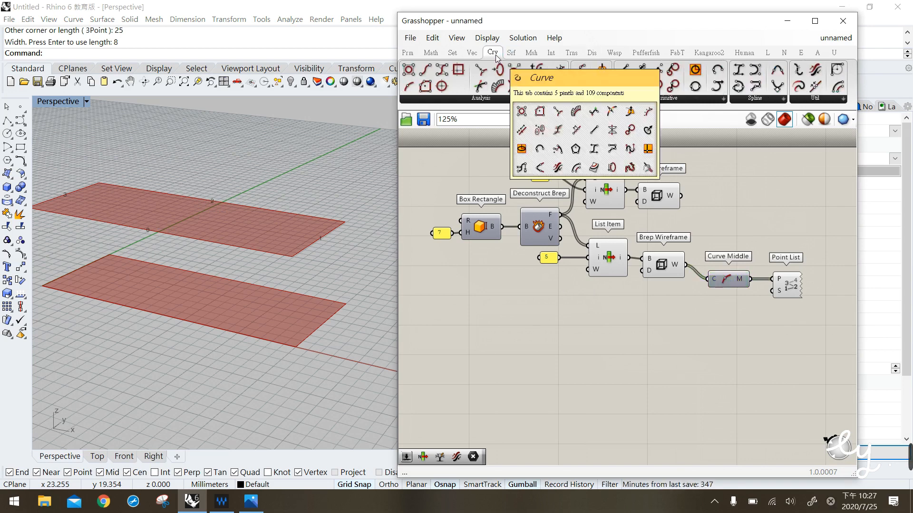
left_click(492, 100)
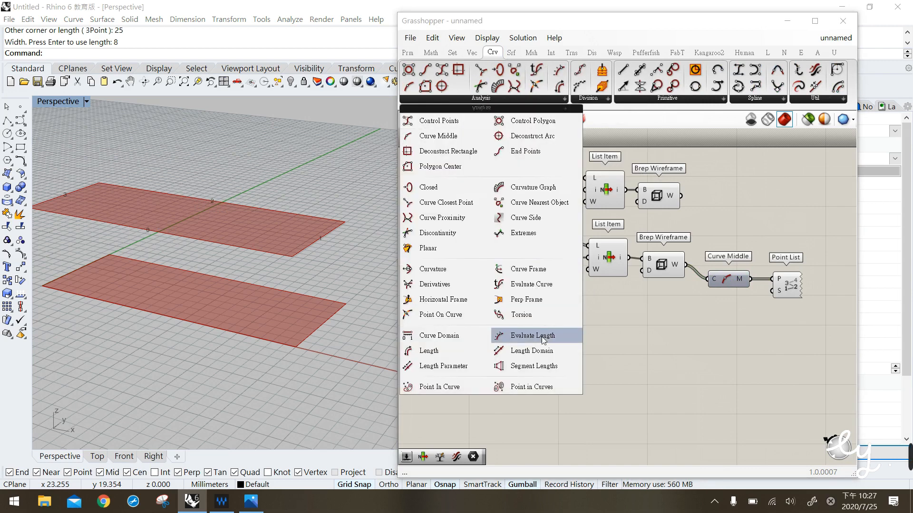
left_click(459, 315)
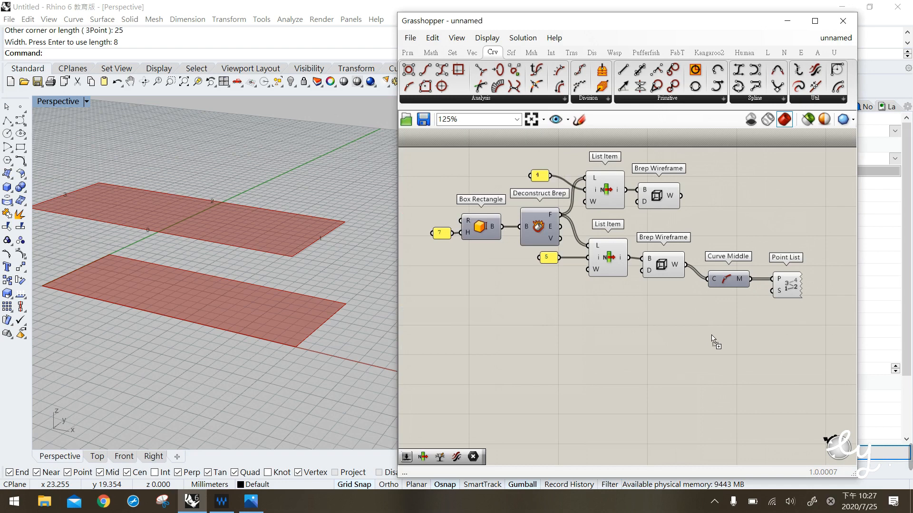
left_click(716, 335)
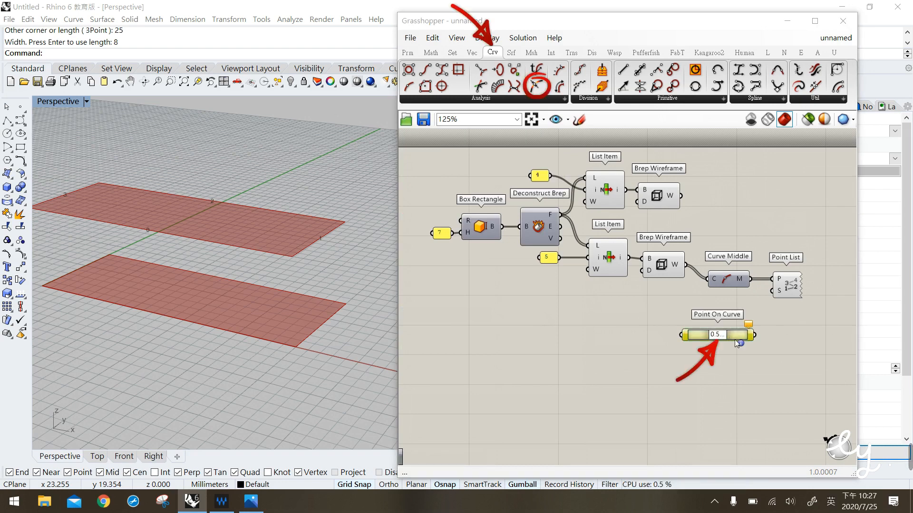
mouse_move(683, 264)
left_mouse_down()
mouse_move(697, 275)
mouse_move(689, 340)
mouse_move(682, 335)
left_mouse_up()
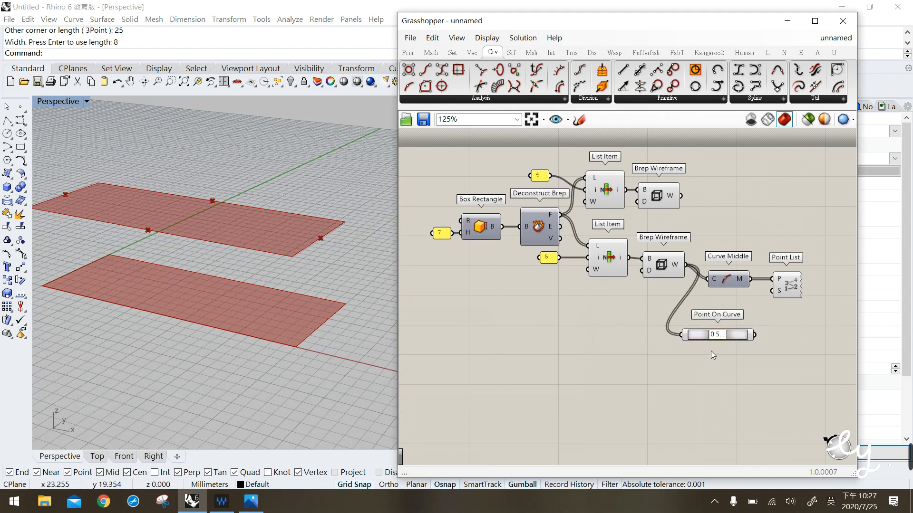
Try a different Point On Curve position along the edges and delete that component.
mouse_move(717, 338)
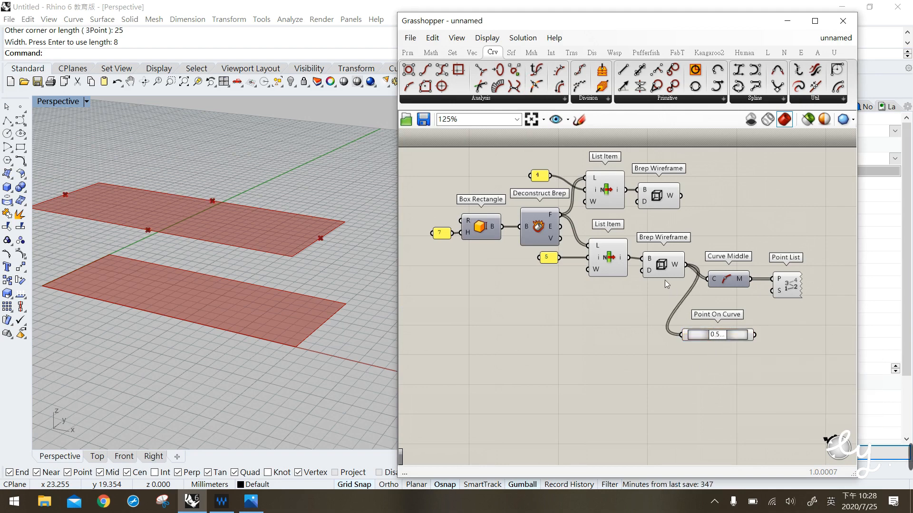
mouse_move(719, 341)
left_mouse_down()
mouse_move(731, 342)
mouse_move(682, 336)
mouse_move(749, 337)
mouse_move(719, 336)
left_mouse_up()
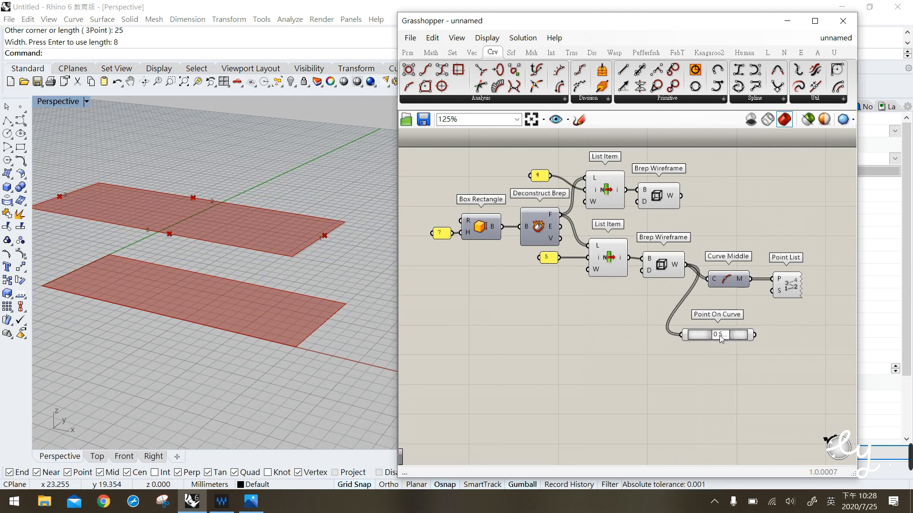
left_click(735, 338)
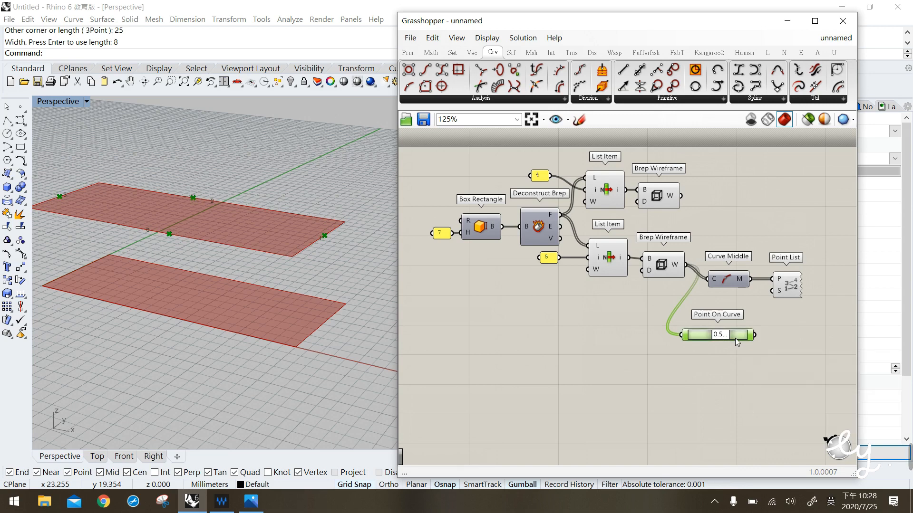
key("Delete")
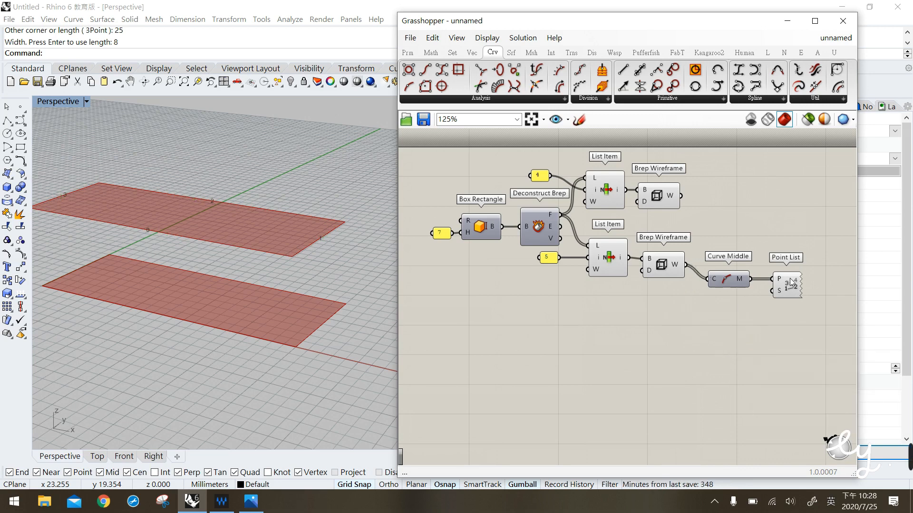
Review the edge indices on the upper face and delete the Curve Middle and Point List components.
left_click_drag(733, 280, 732, 277)
mouse_move(786, 286)
left_mouse_down()
mouse_move(784, 278)
mouse_move(777, 289)
left_mouse_up()
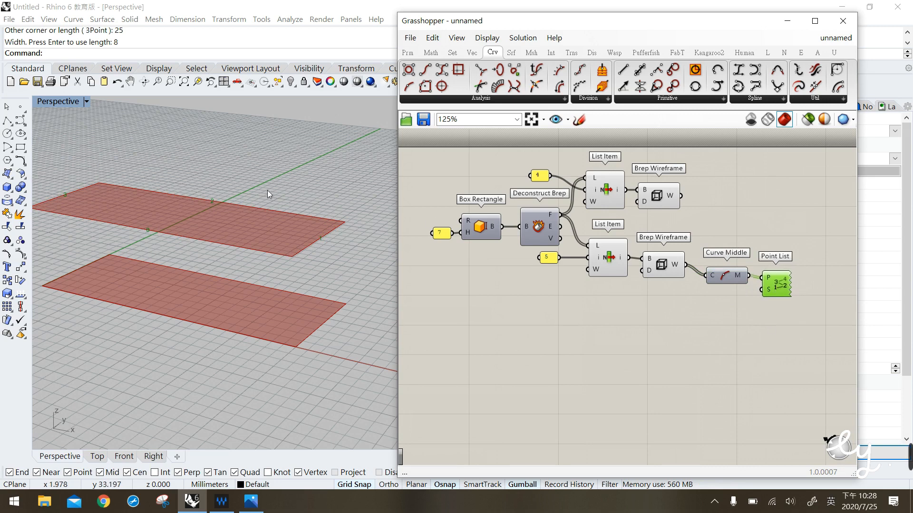
left_click(199, 190)
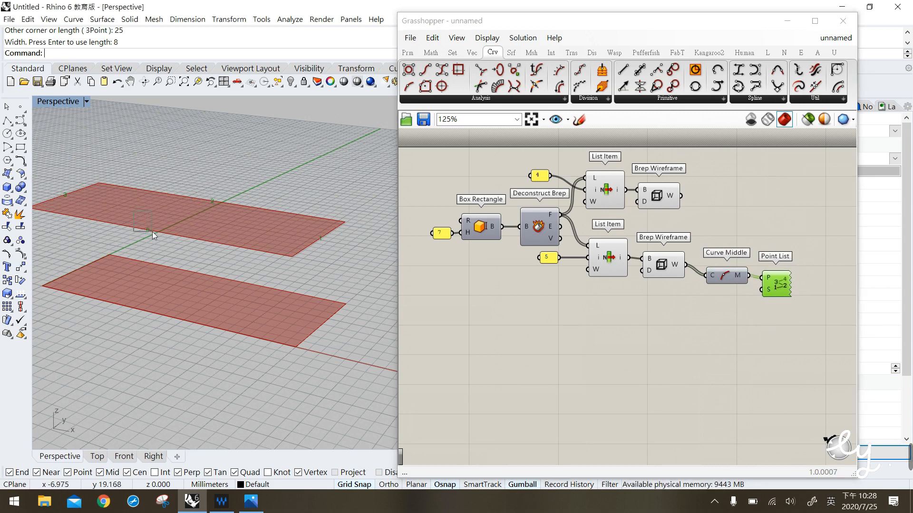
left_click(639, 297)
left_click_drag(784, 317, 712, 252)
key("Delete")
Add a List Item component and feed its list input from the lower Brep Wireframe.
left_click(452, 54)
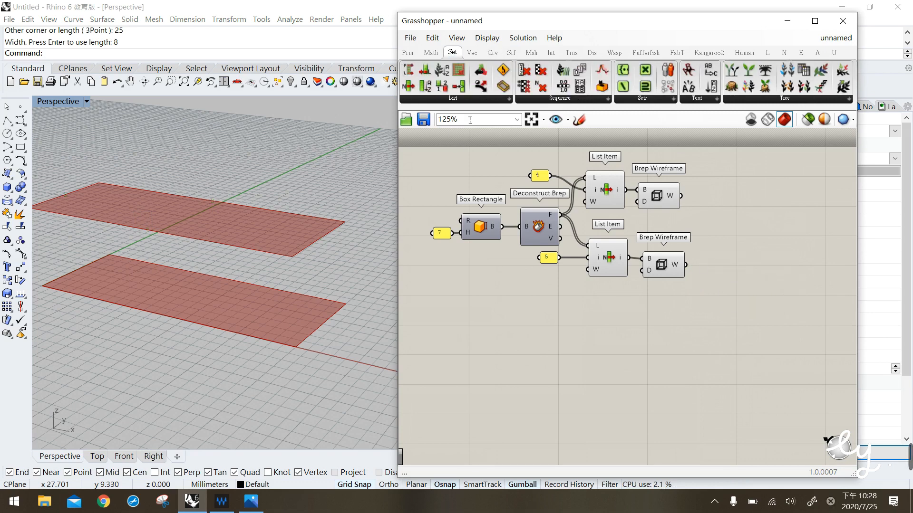
left_click_drag(410, 87, 756, 285)
left_click_drag(686, 266, 724, 276)
Add a panel below the lower Brep Wireframe containing the values 0 and 2 on separate lines.
double_click(672, 321)
type("panel")
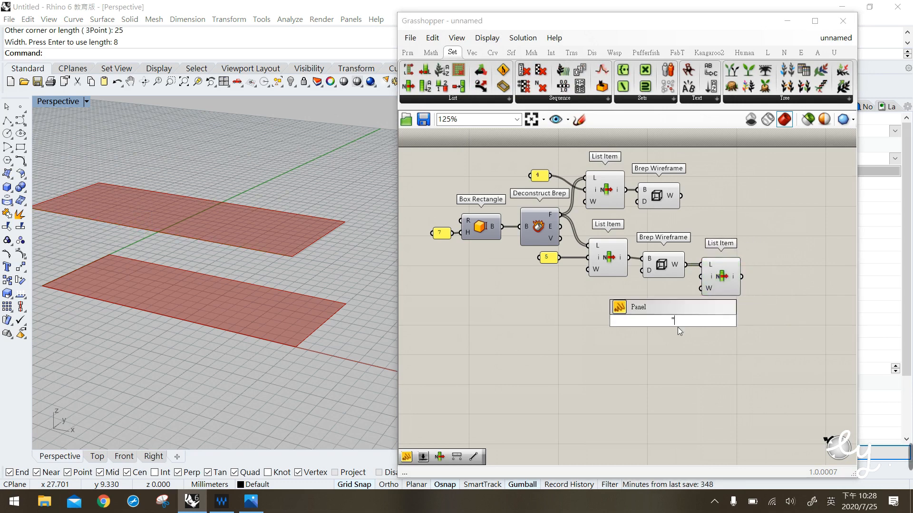
key("Return")
double_click(672, 321)
type("0")
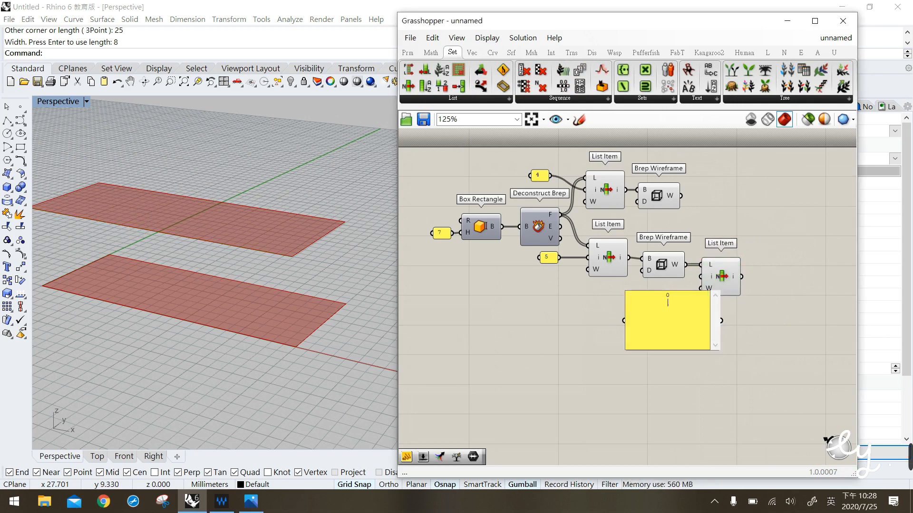
left_click(743, 314)
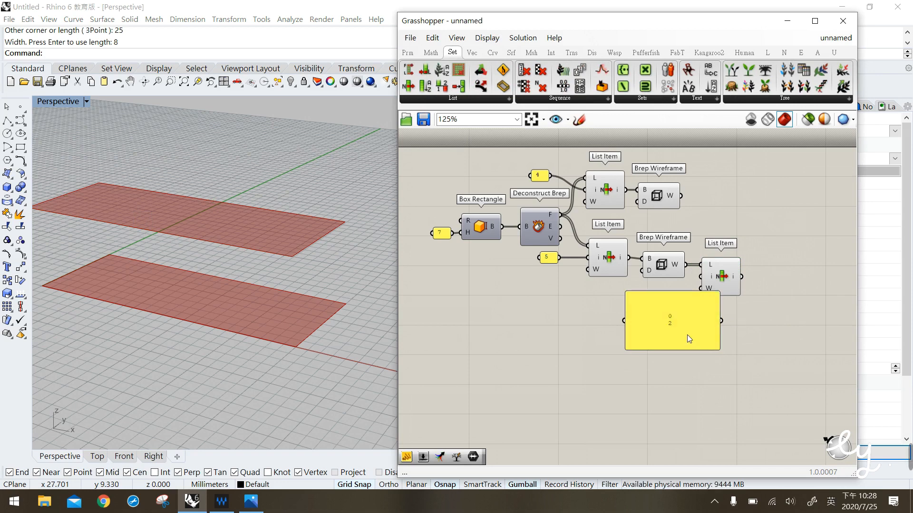
Turn off Multiline Data for the 0 and 2 panel, shrink it and place it beside the newest List Item.
left_click_drag(681, 328, 646, 333)
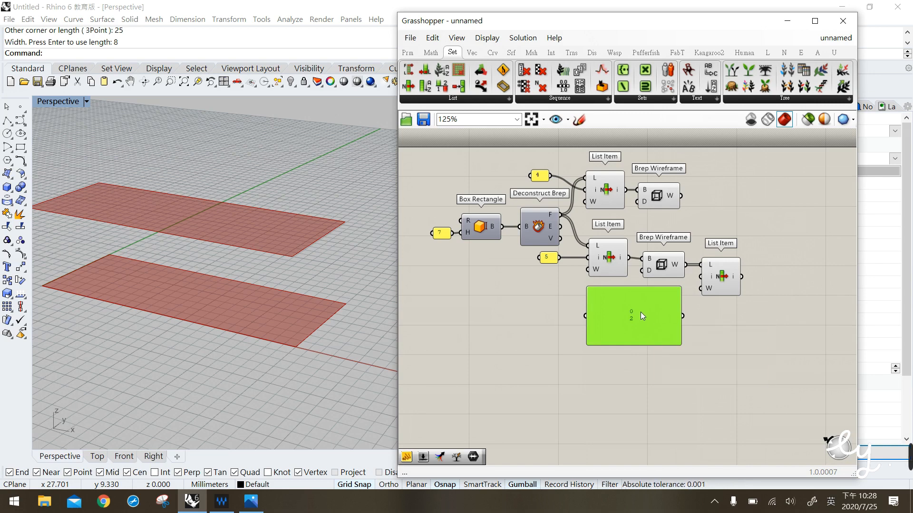
right_click(641, 312)
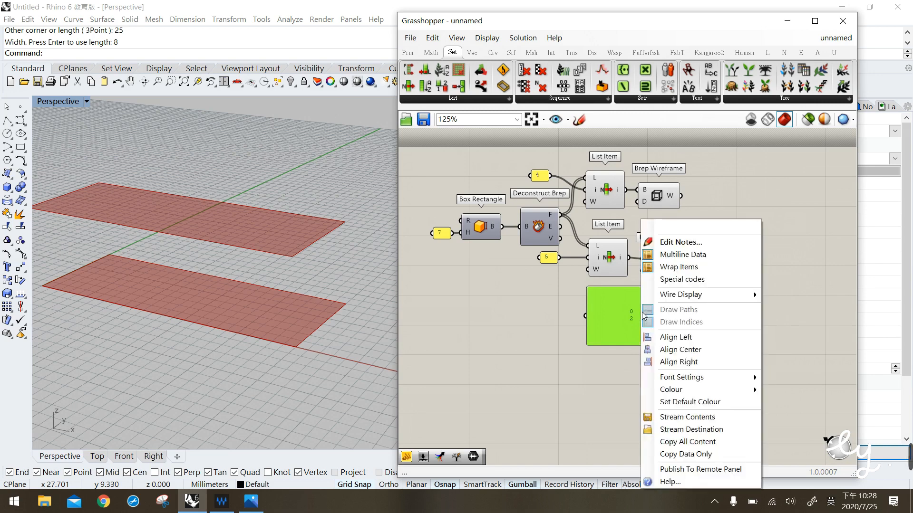
left_click(714, 256)
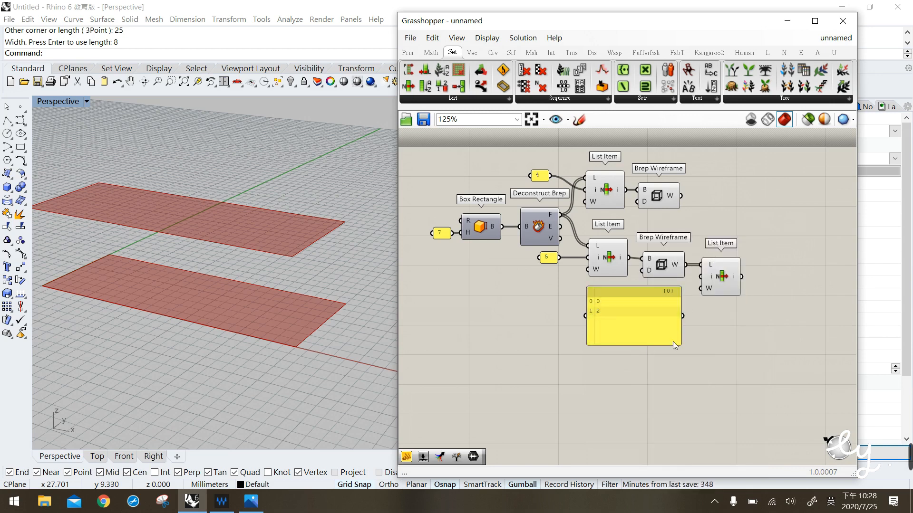
left_click_drag(682, 347, 618, 336)
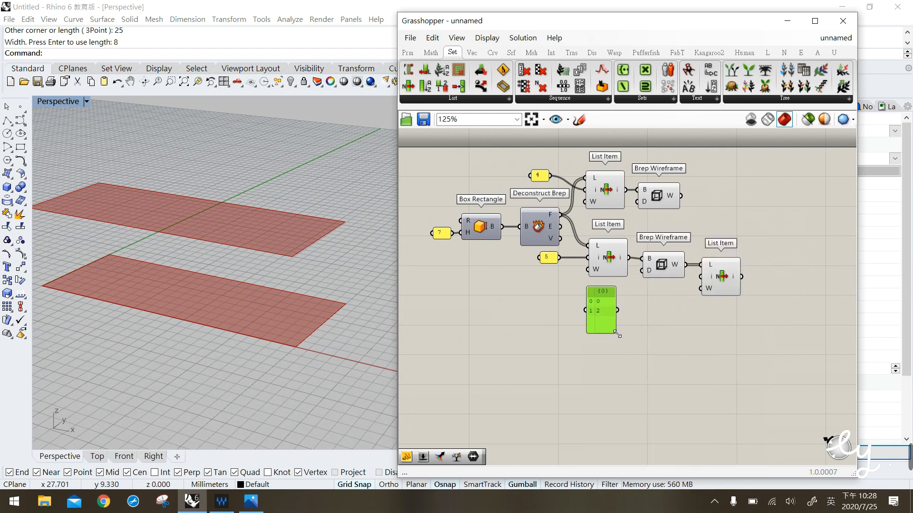
left_click(695, 323)
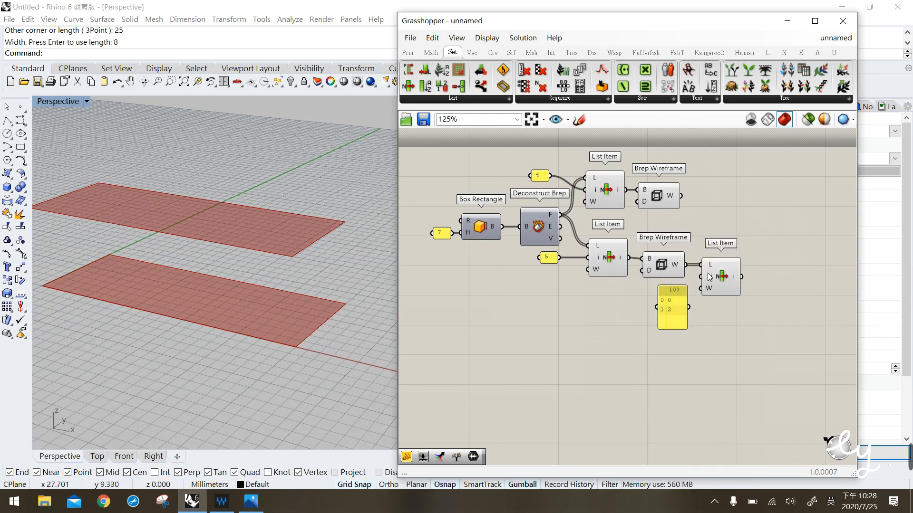
Feed the 0 and 2 panel into the index input of the List Item after the lower Brep Wireframe.
left_click(718, 273)
left_click_drag(701, 276, 689, 307)
left_click(726, 315)
left_click_drag(722, 280, 728, 281)
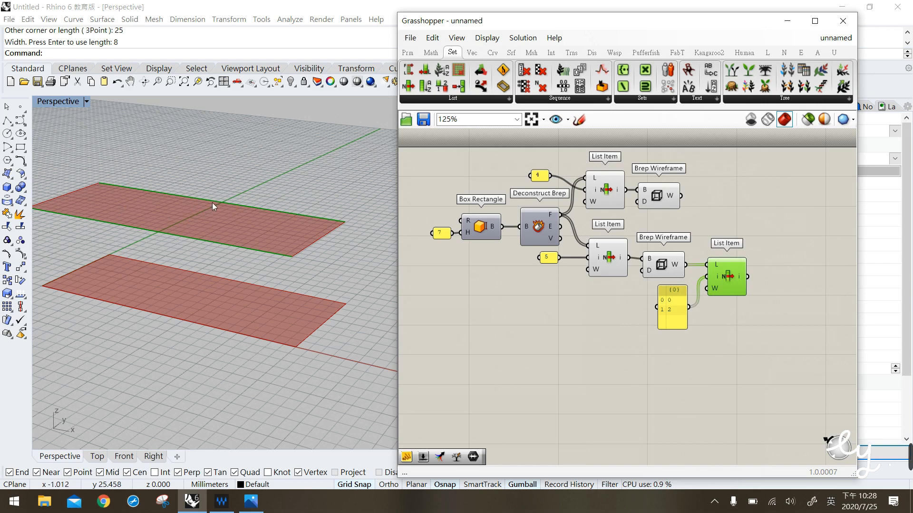
Duplicate the edge List Item for the upper Brep Wireframe's output and check the selected long edges of both faces.
left_click_drag(723, 280, 722, 200)
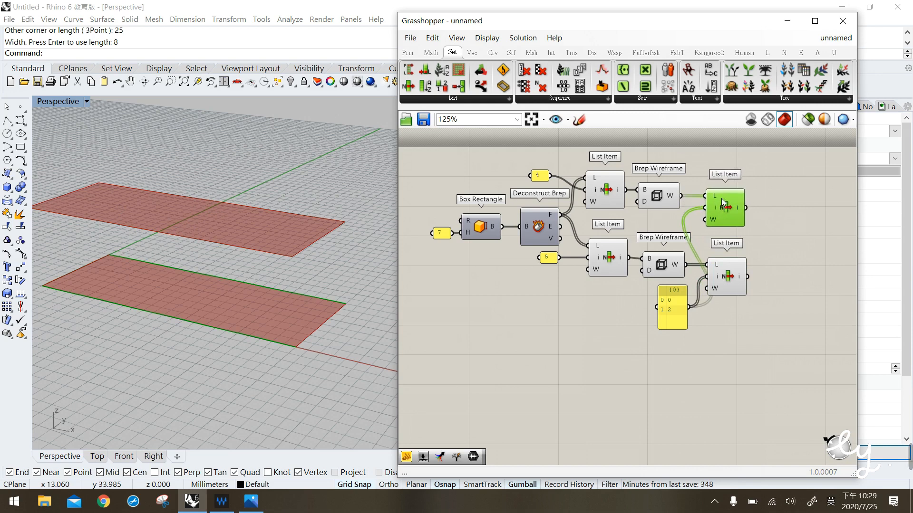
left_click(726, 271, "shift")
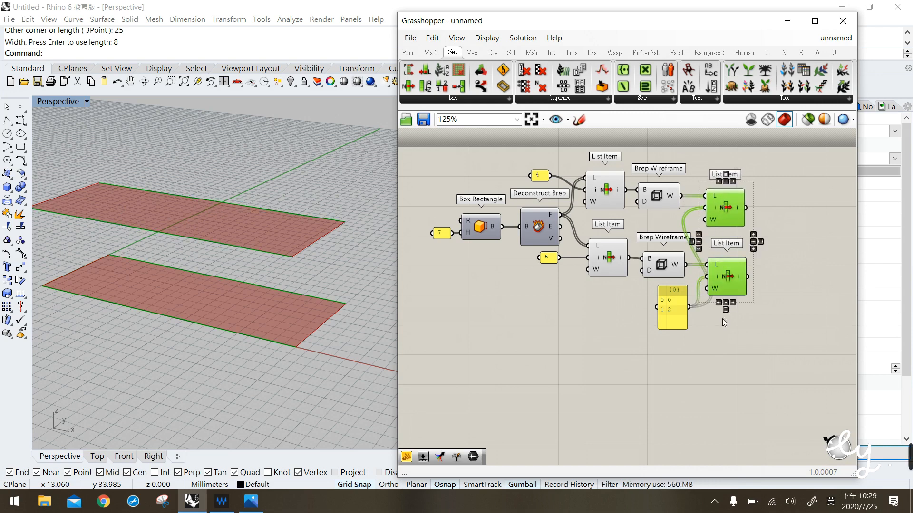
left_click(706, 336)
left_click(723, 218)
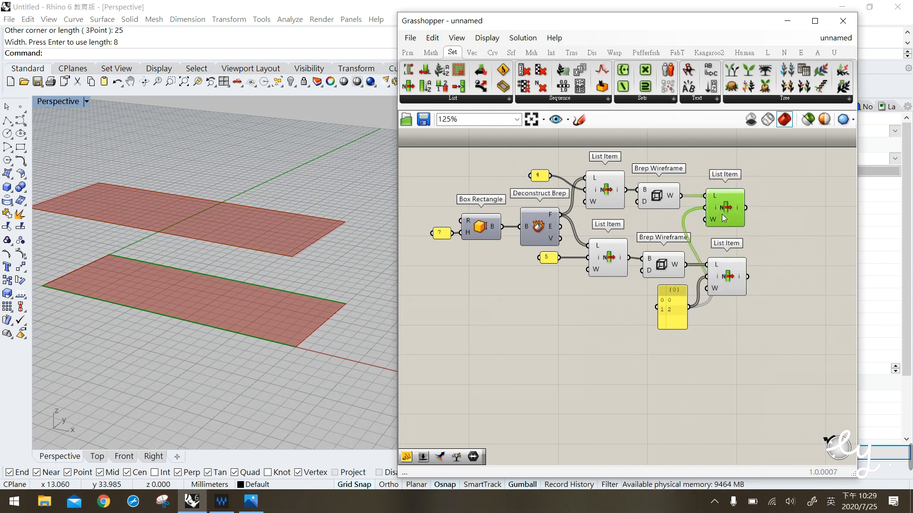
left_click(728, 259, "shift")
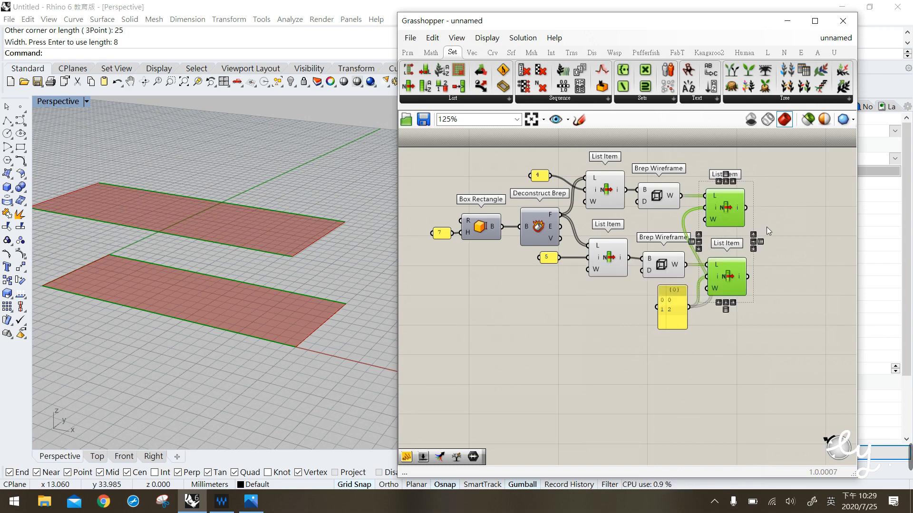
Add a Divide Curve component and feed its curve input from the upper edge List Item.
left_click(492, 54)
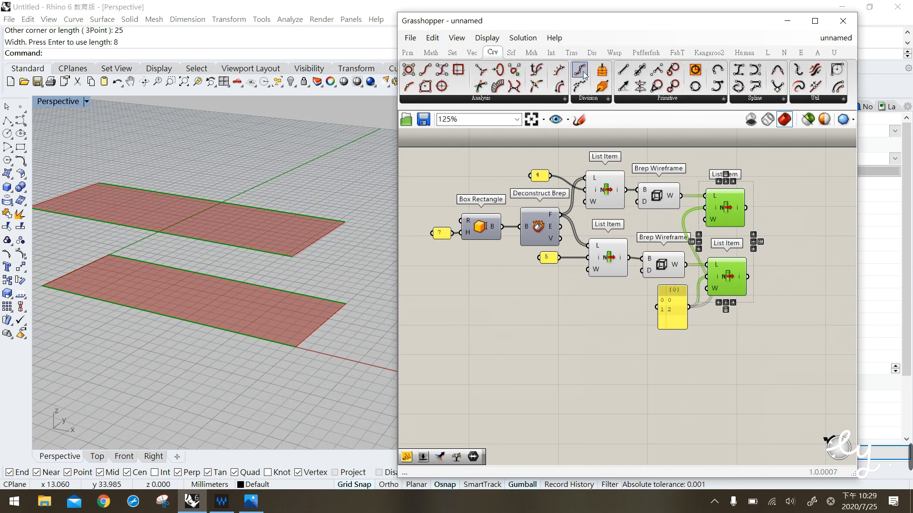
left_click_drag(583, 71, 792, 216)
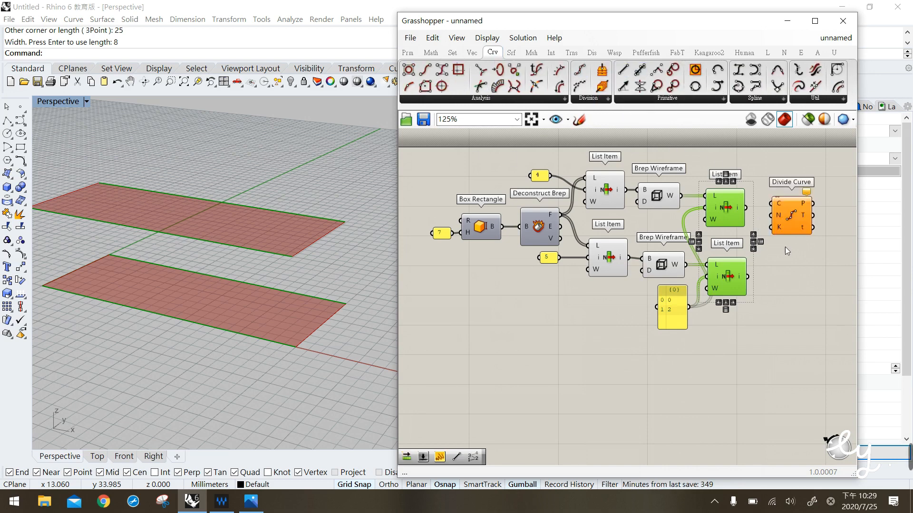
right_click_drag(787, 243, 691, 208)
left_click_drag(678, 202, 736, 206)
Duplicate the Divide Curve component and feed the copy from the lower edge List Item.
left_click_drag(745, 292, 749, 284, "alt")
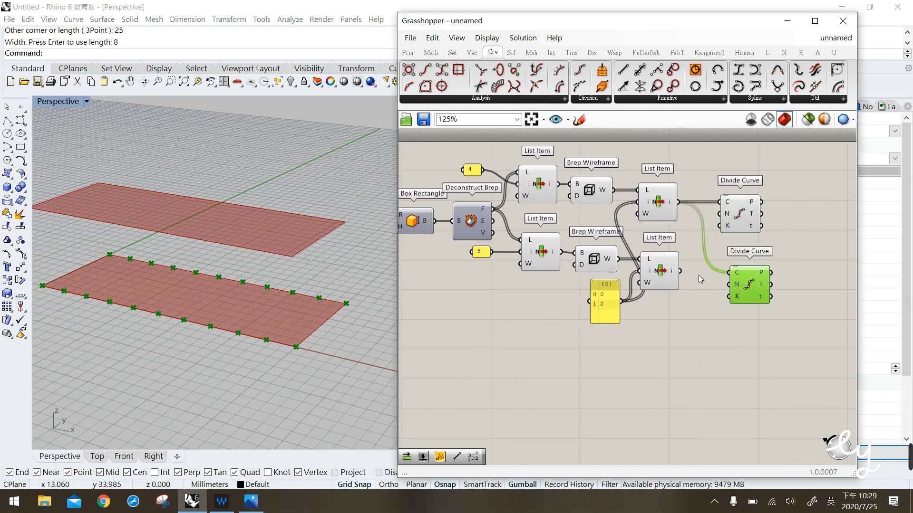
left_click_drag(680, 271, 726, 295)
left_click(717, 324)
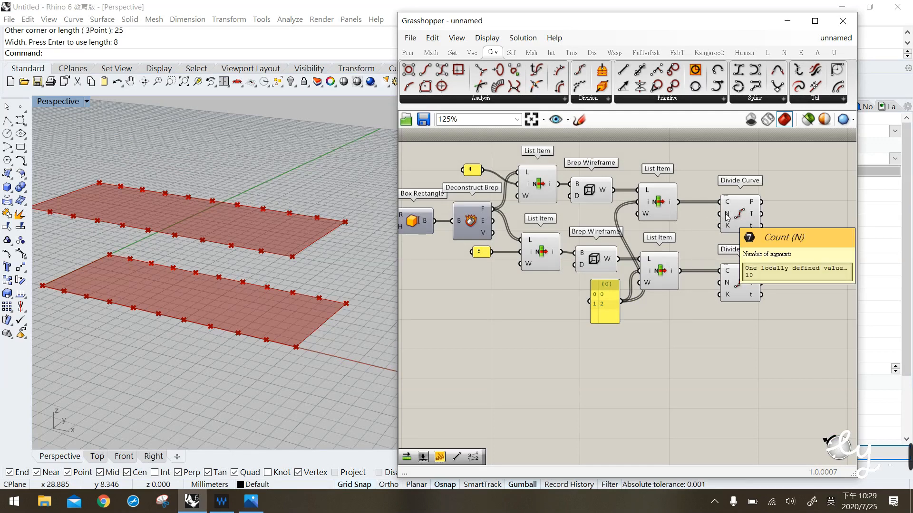
Add a panel with the value 6 and connect it to the count inputs of both Divide Curve components.
double_click(693, 244)
type("\"")
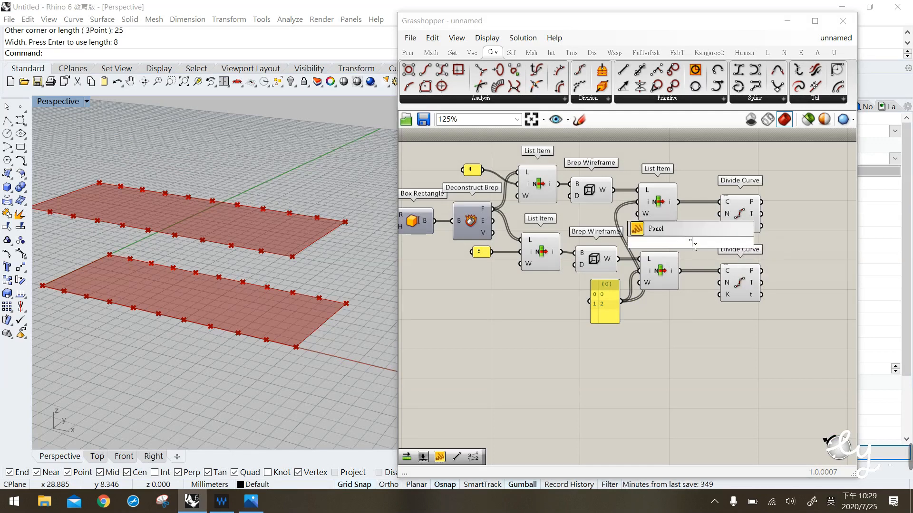
type("6")
key("Return")
left_click_drag(719, 214, 720, 283)
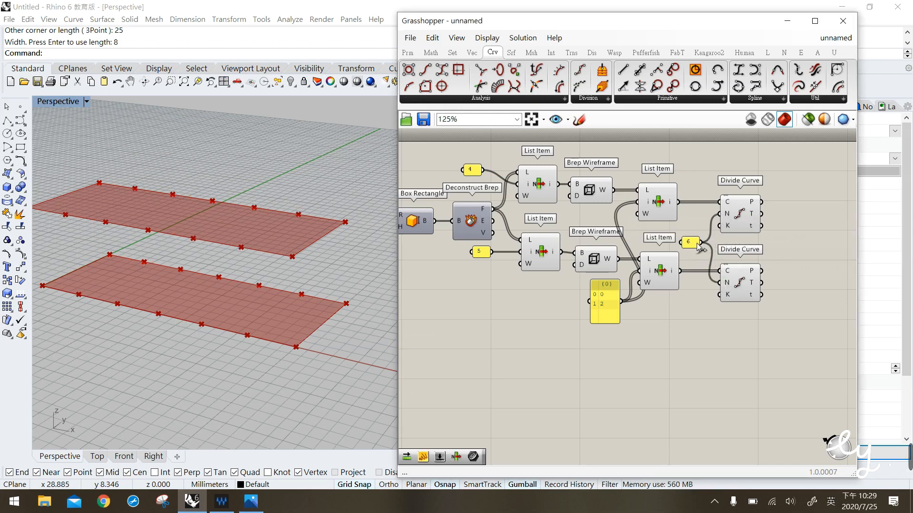
Check the division points from both Divide Curve components and compare them with the Bollman Bridge reference drawing.
left_click(736, 219)
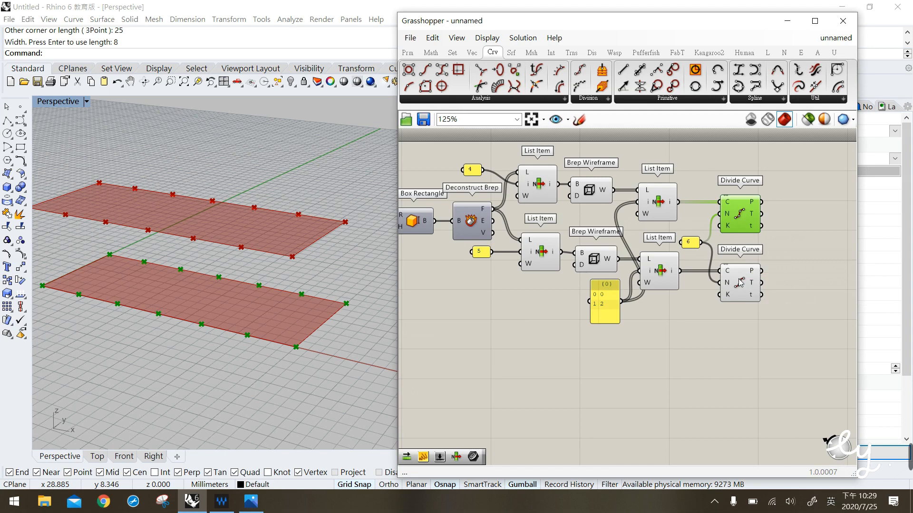
left_click(738, 277, "shift")
left_click(661, 343)
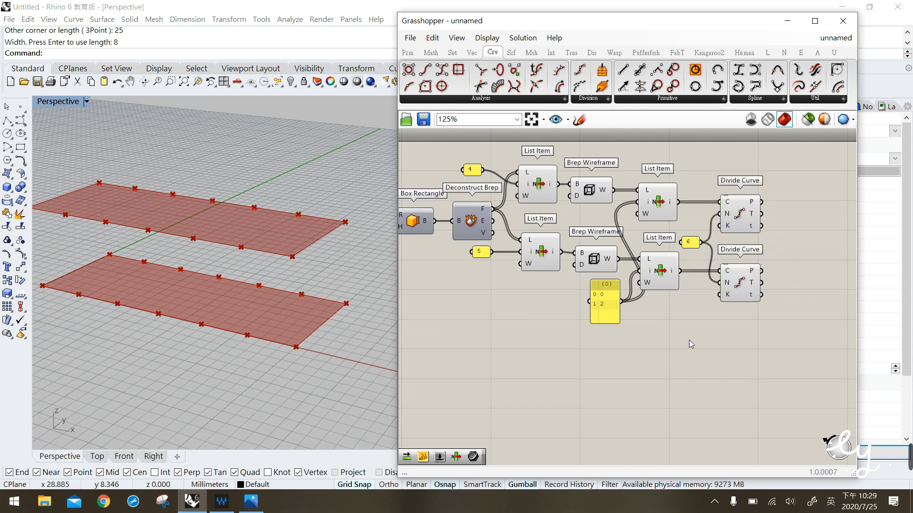
left_click(250, 505)
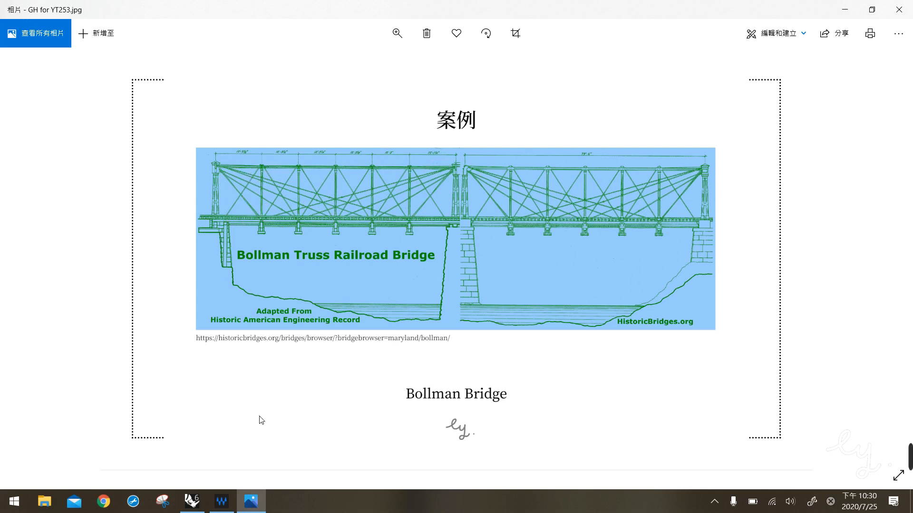
left_click(191, 501)
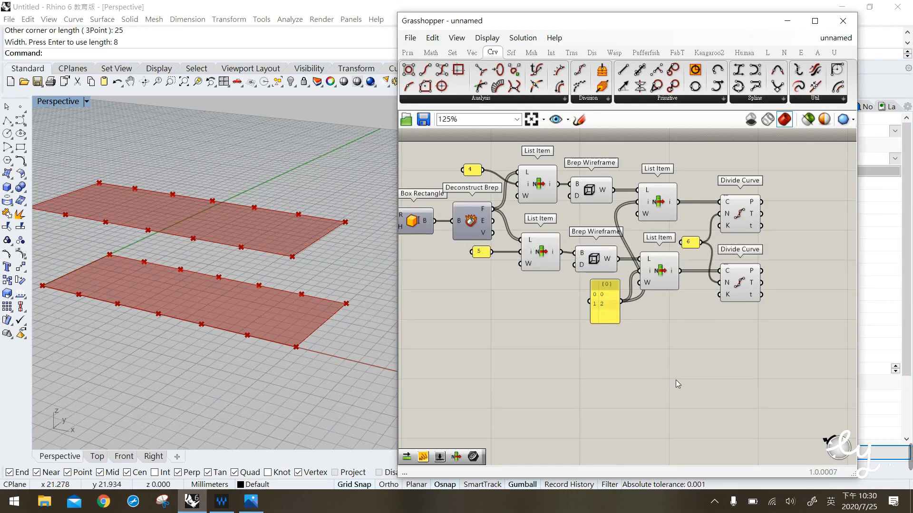
Add a Shift List component and feed its list input from the lower Divide Curve's points.
left_click(453, 53)
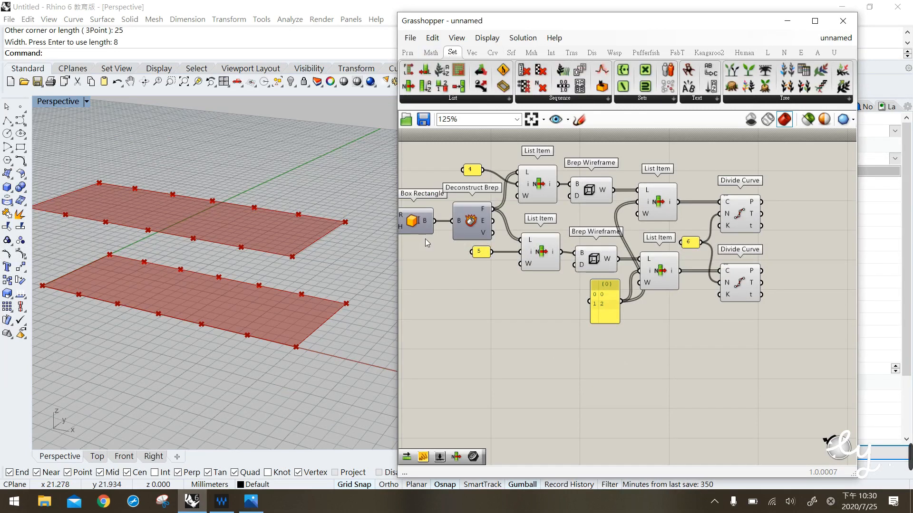
left_click(454, 99)
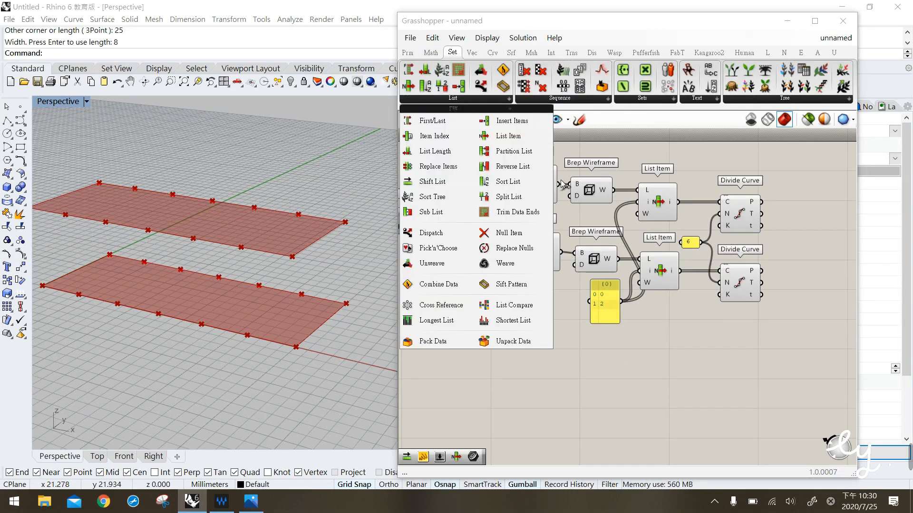
left_click(440, 183)
left_click(808, 248)
right_click_drag(808, 247, 738, 242)
left_click(669, 207)
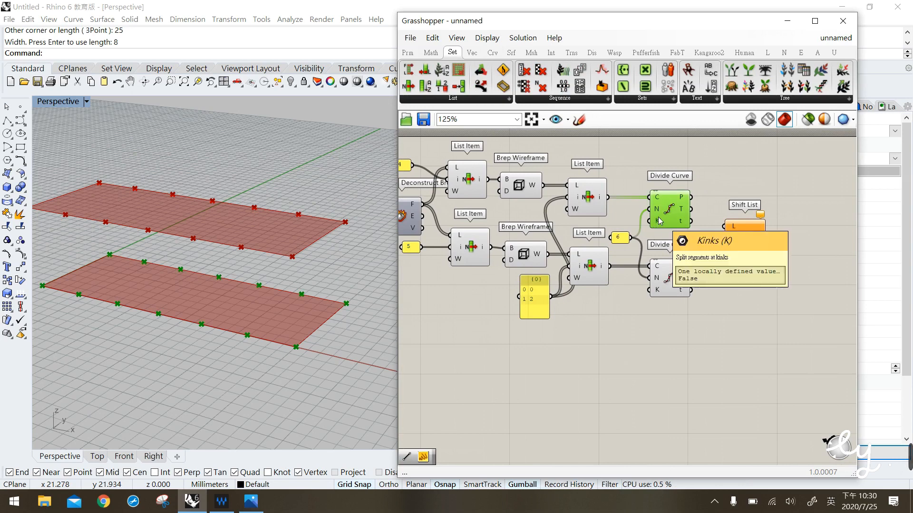
left_click(669, 284)
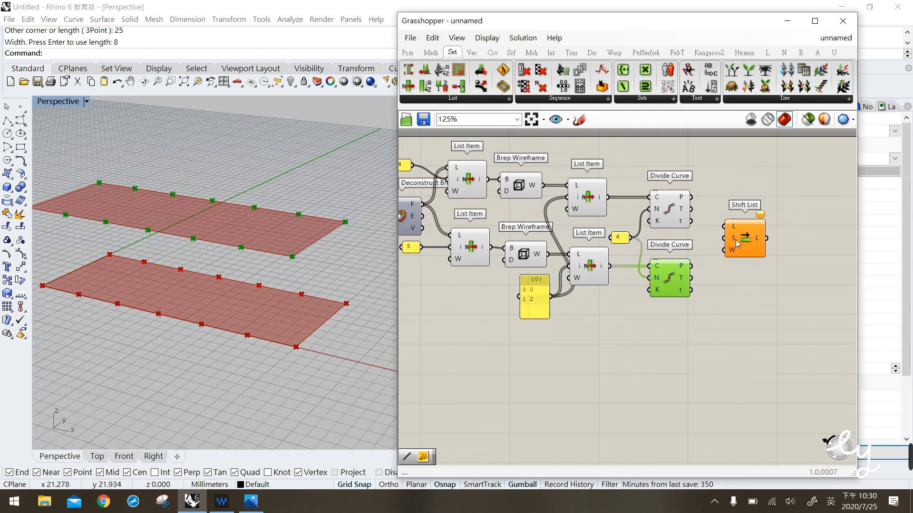
left_click_drag(737, 243, 730, 289)
left_click_drag(690, 266, 735, 278)
left_click(716, 341)
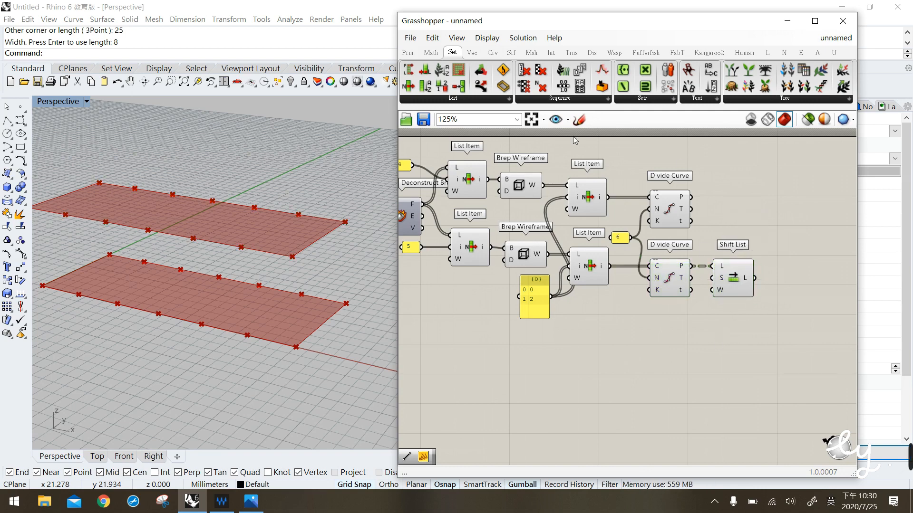
Add a Line component running from the upper Divide Curve's points to the Shift List output.
left_click(493, 53)
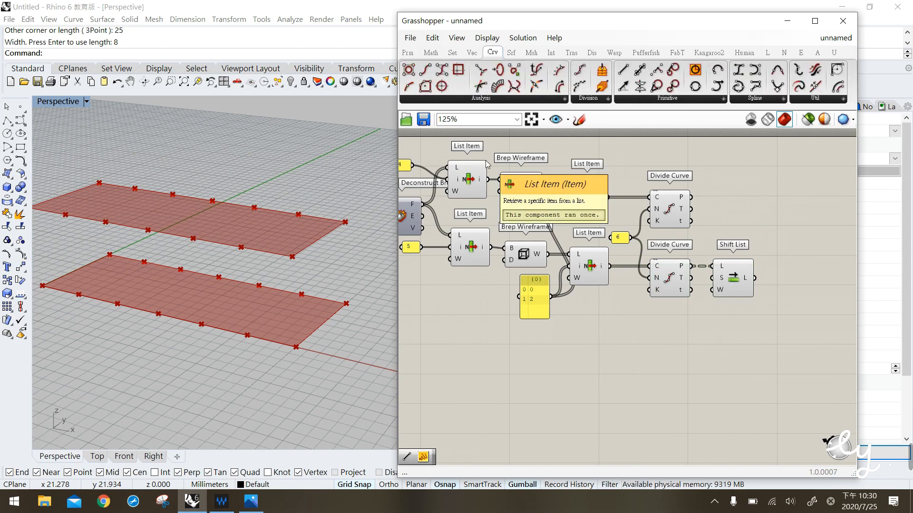
left_click_drag(623, 70, 791, 237)
left_click_drag(692, 197, 771, 230)
left_click_drag(755, 278, 808, 218)
left_click(796, 285)
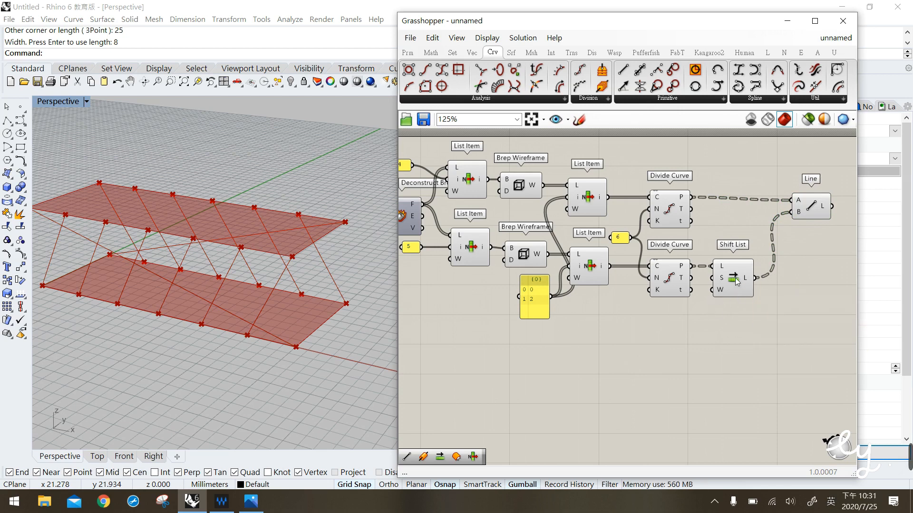
Add two Point List components, one for the lower Divide Curve's points and one for the Shift List output.
right_click_drag(208, 293, 233, 259)
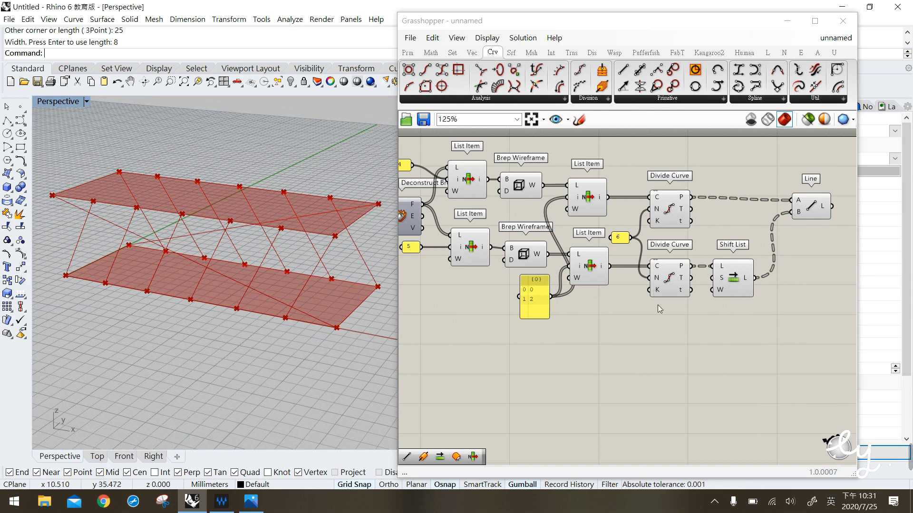
left_click(728, 291)
left_click(592, 52)
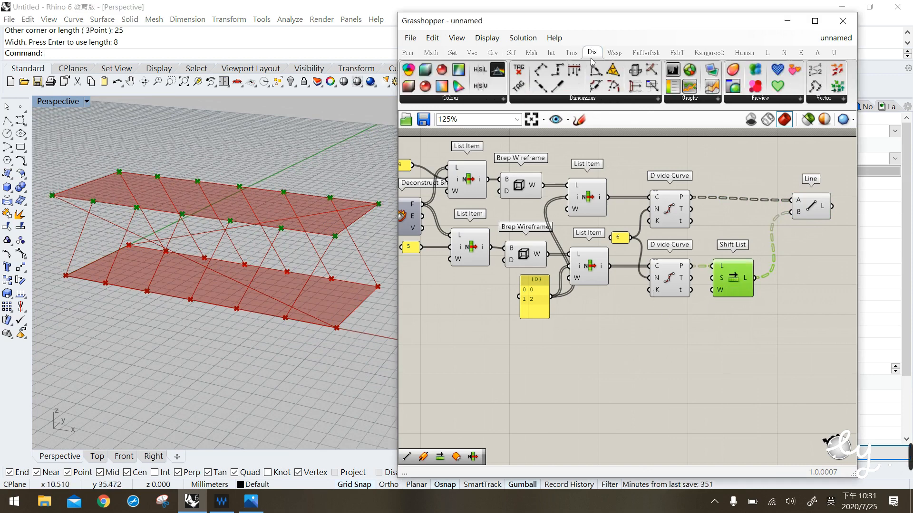
left_click_drag(718, 273, 714, 342)
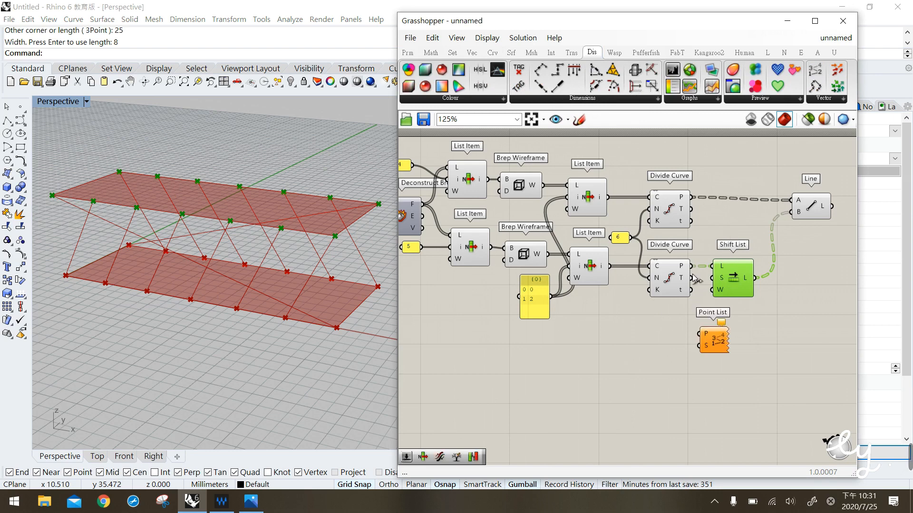
left_click_drag(691, 266, 769, 337)
left_click_drag(757, 279, 753, 324)
Number the upper Divide Curve's points with a Point List at size 2 and turn off the Divide Curve previews.
left_click_drag(670, 346, 658, 214)
middle_click(667, 213)
left_click(688, 192)
left_click(719, 171)
left_click(715, 345)
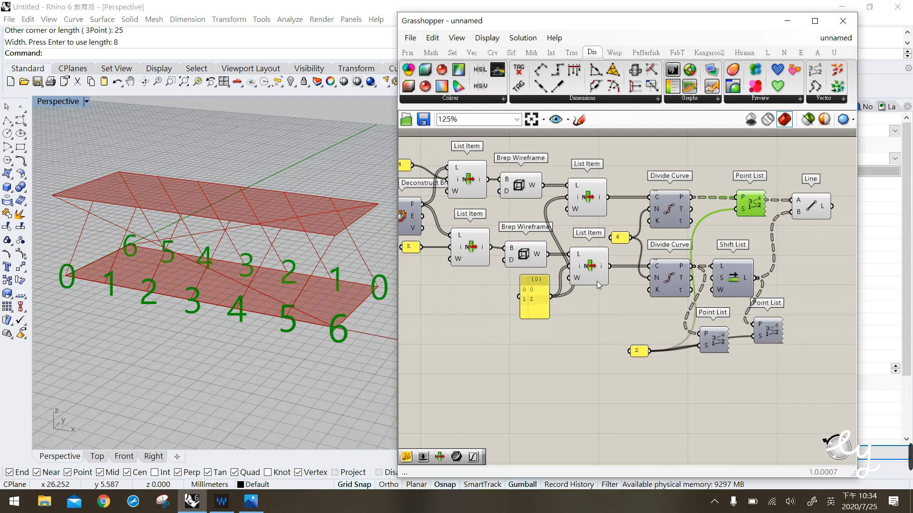
left_click(697, 171)
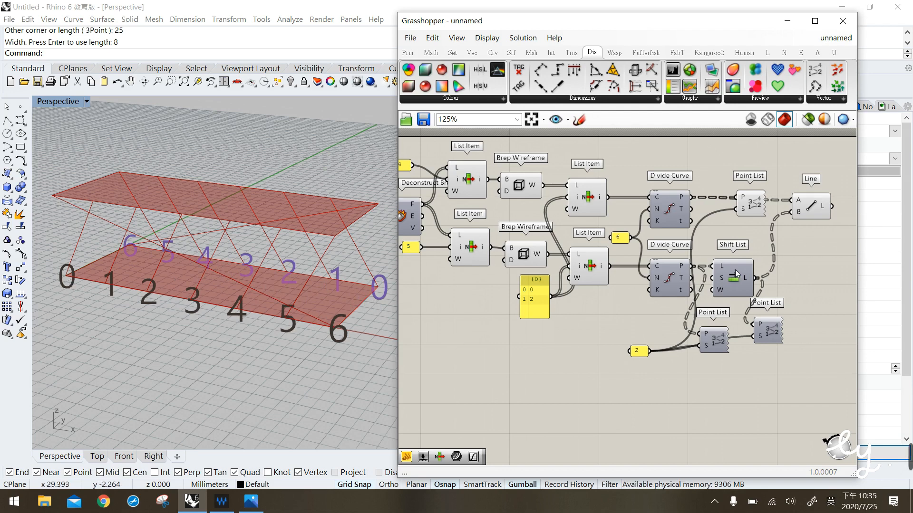
Hide the Point List on the lower Divide Curve's points and show the numbering of the Point List on the Shift List output.
left_click(747, 214)
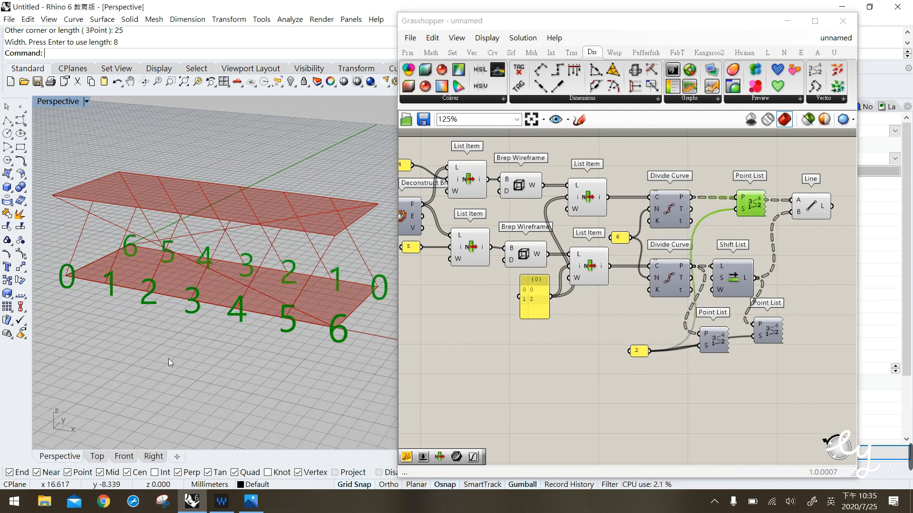
left_click(519, 380)
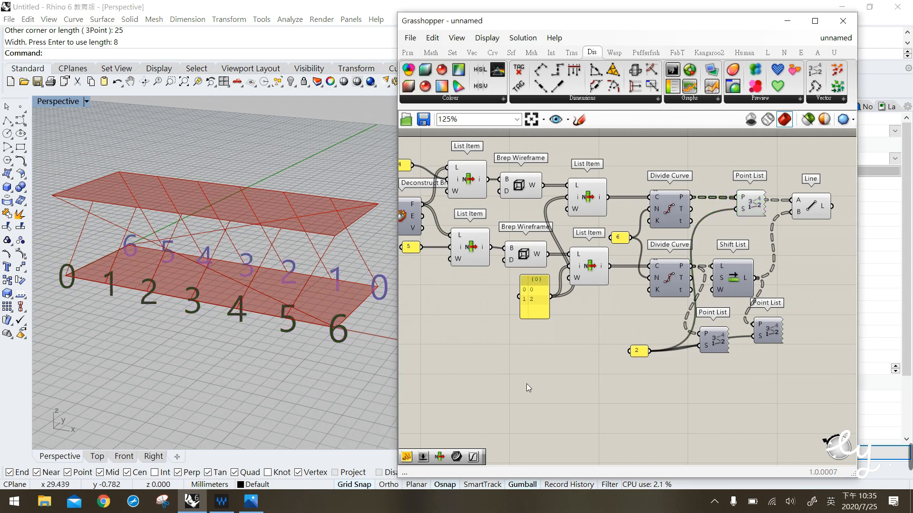
middle_click(720, 335)
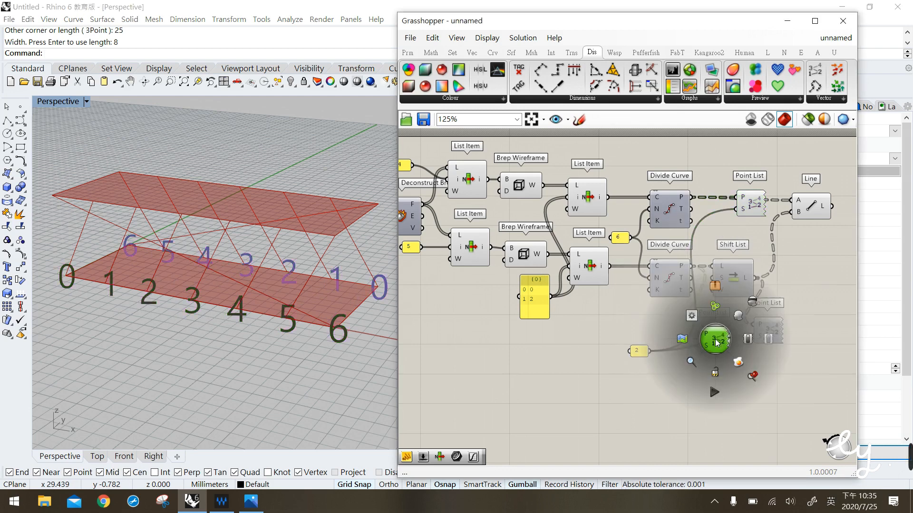
left_click(738, 317)
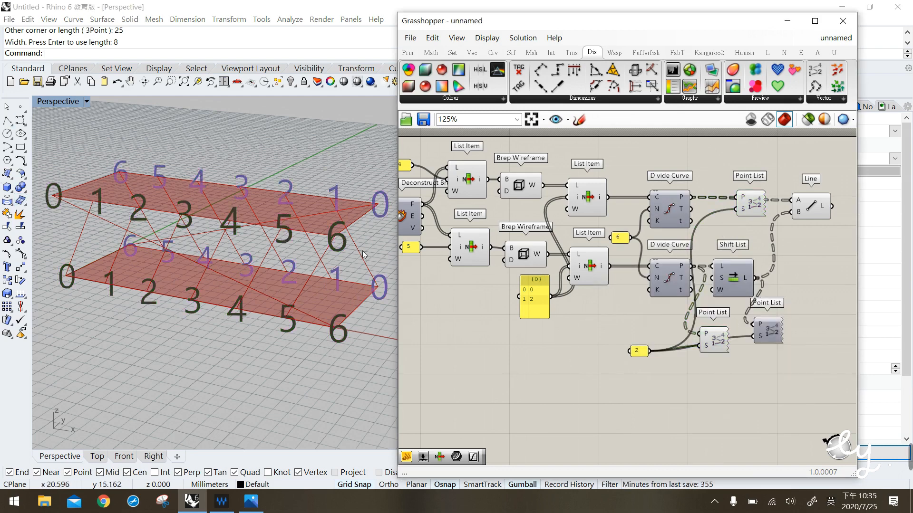
middle_click(763, 331)
middle_click(716, 343)
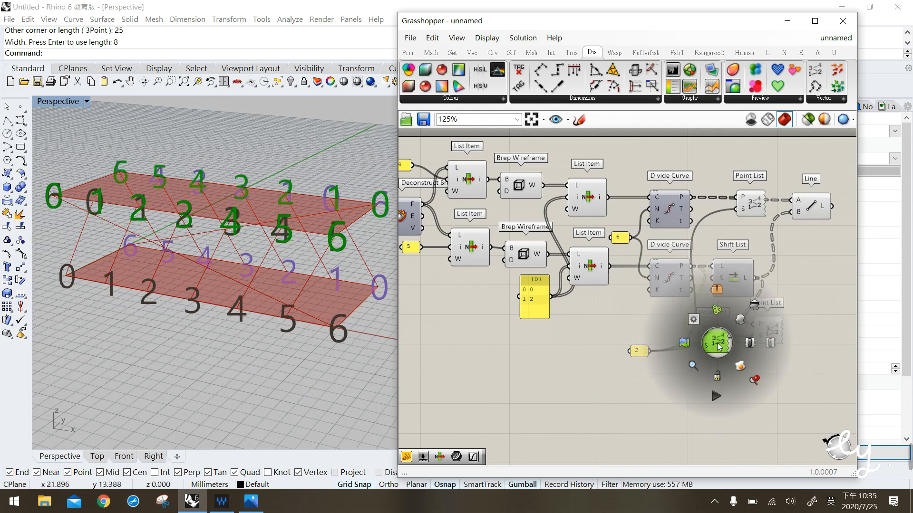
left_click(753, 312)
Invert the Shift List's Wrap input and move the component slightly away from the lower Divide Curve.
left_click(719, 269)
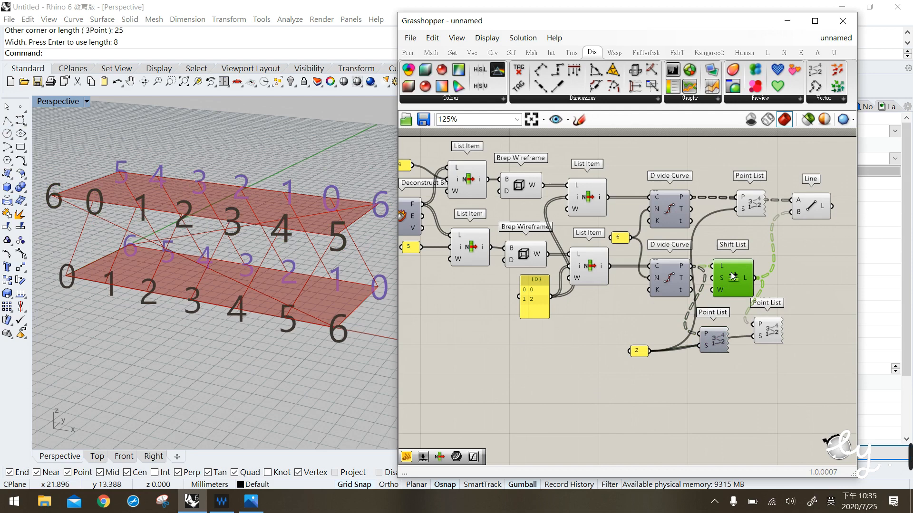
mouse_move(720, 289)
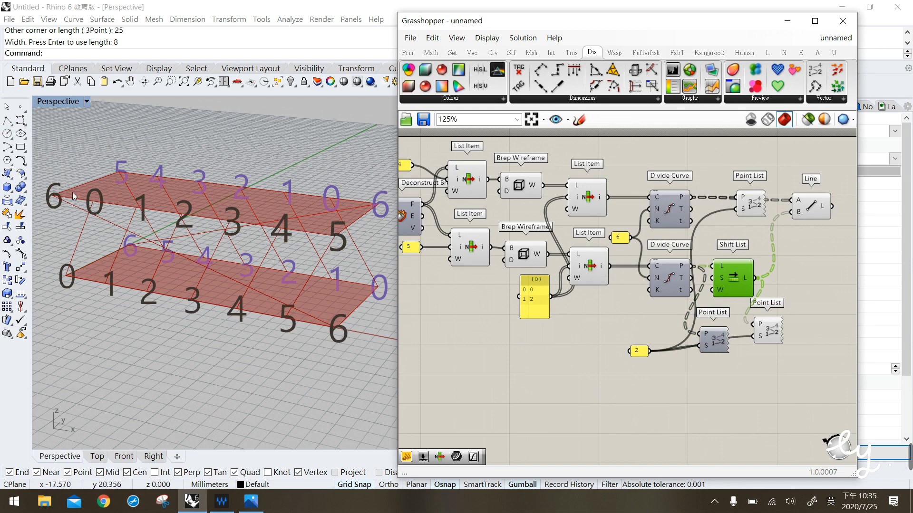
left_click_drag(41, 172, 72, 215)
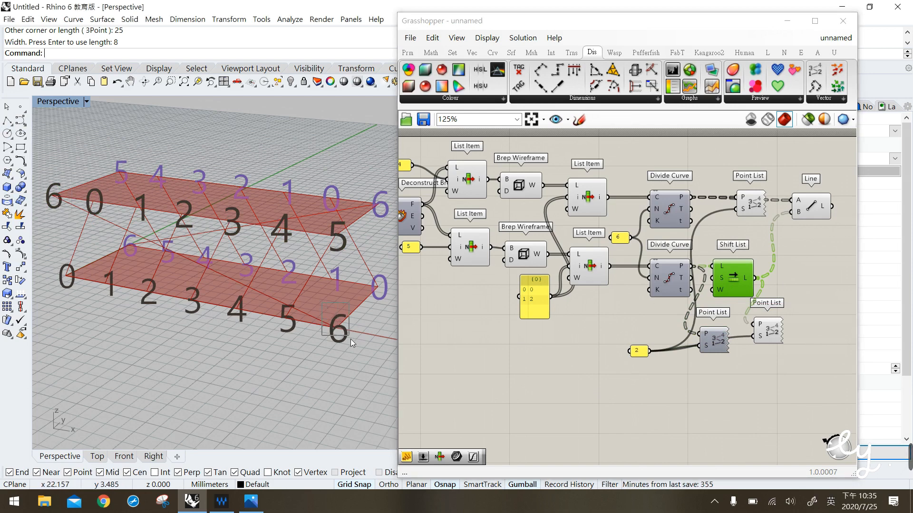
left_click_drag(347, 341, 347, 340)
left_click_drag(41, 165, 70, 219)
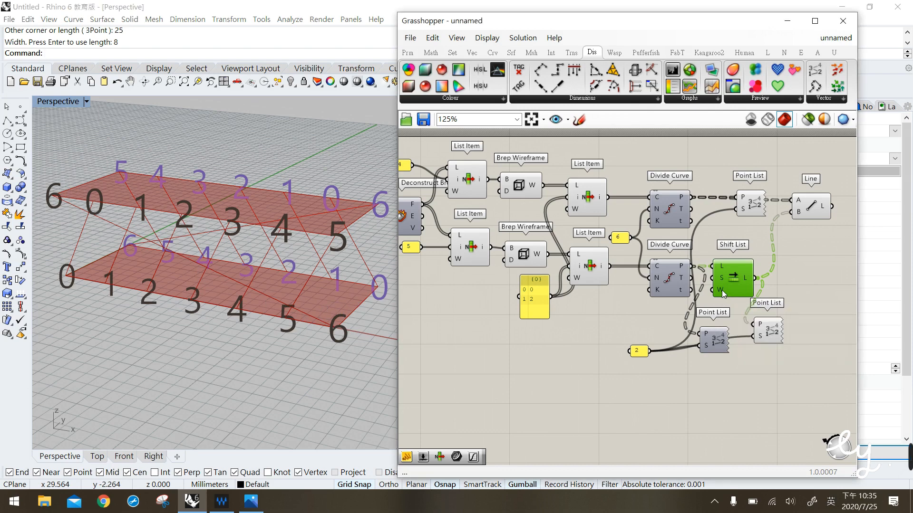
right_click(722, 290)
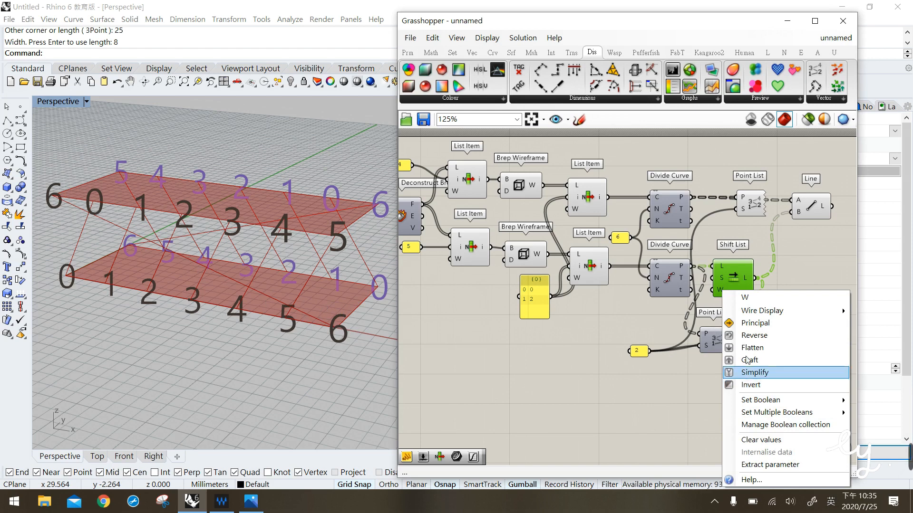
left_click(704, 298)
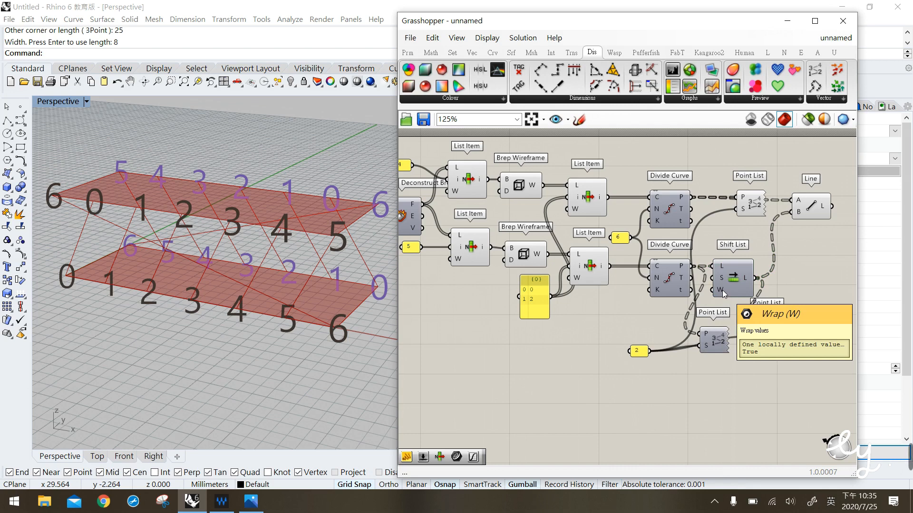
right_click(722, 290)
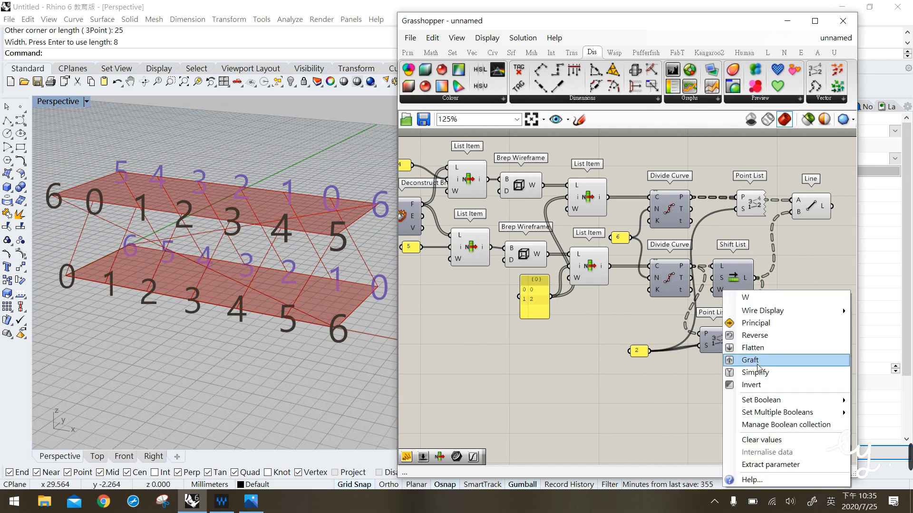
left_click(768, 385)
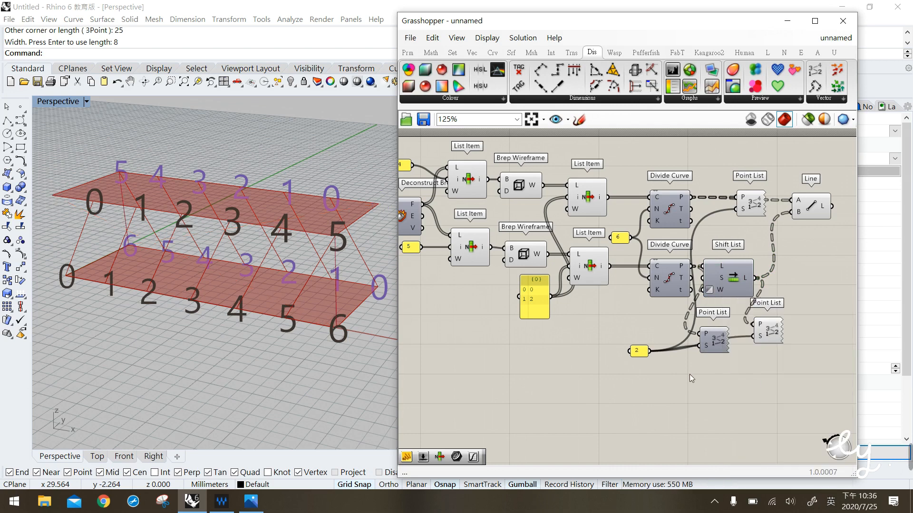
left_click_drag(718, 293, 730, 296)
left_click(754, 367)
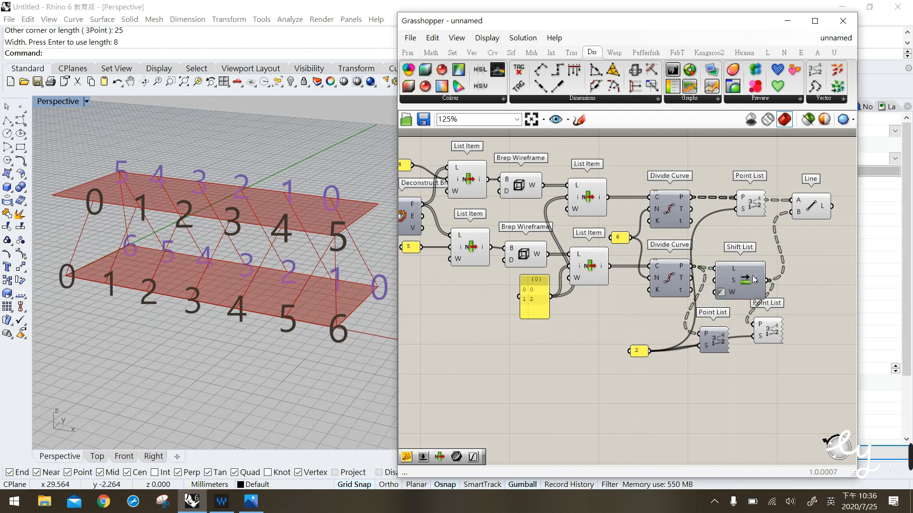
Delete the Point List attached directly to the lower Divide Curve's unshifted points.
left_click(805, 213)
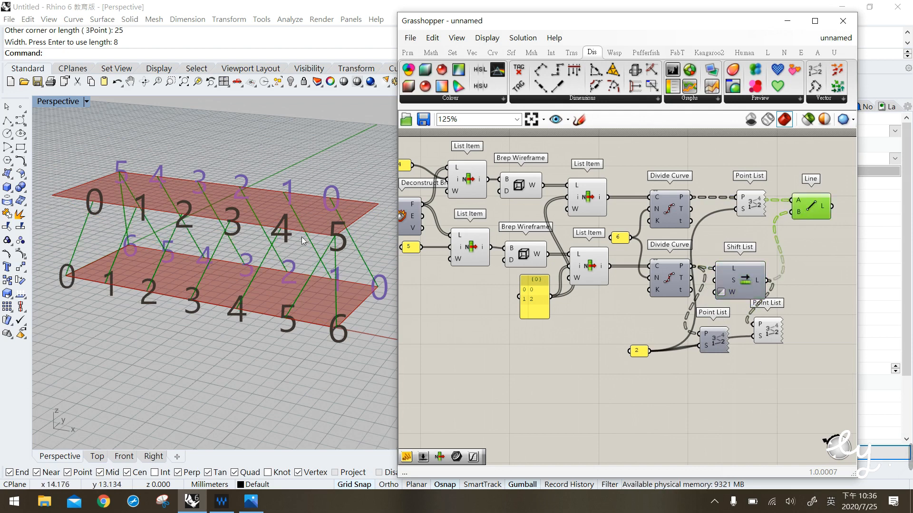
mouse_move(279, 355)
right_mouse_down()
mouse_move(301, 370)
mouse_move(291, 360)
right_mouse_up()
left_click_drag(756, 355, 642, 361)
left_click(713, 346)
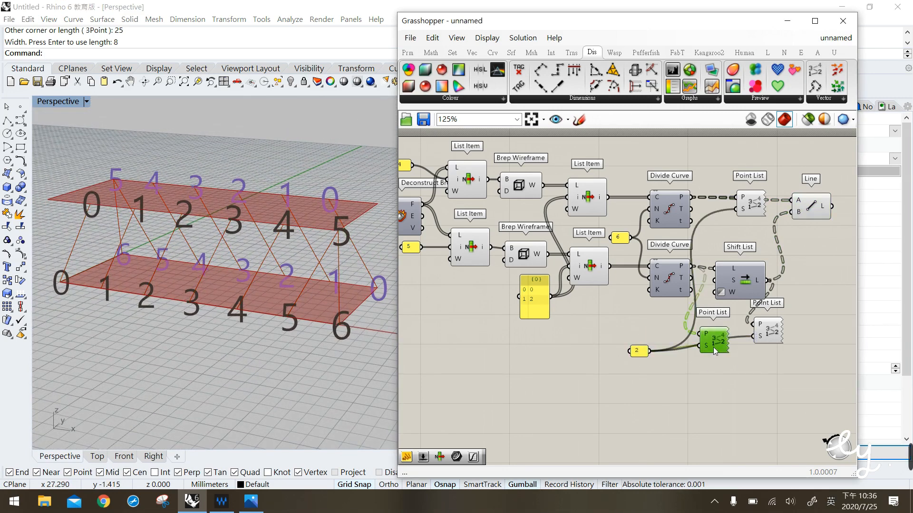
key("Delete")
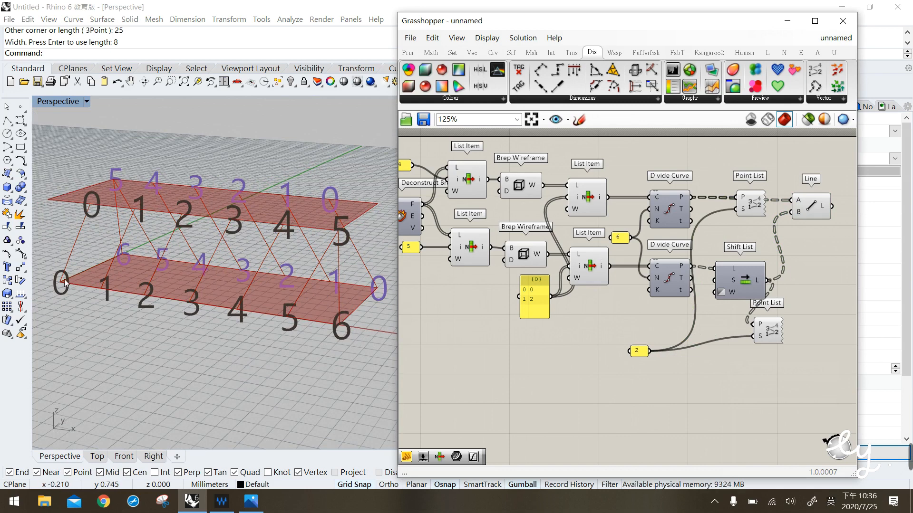
Examine how the diagonal lines connect the numbered points on the long edges, viewing the bridge from several angles.
left_click_drag(808, 214, 811, 208)
right_click_drag(254, 300, 311, 212, "shift")
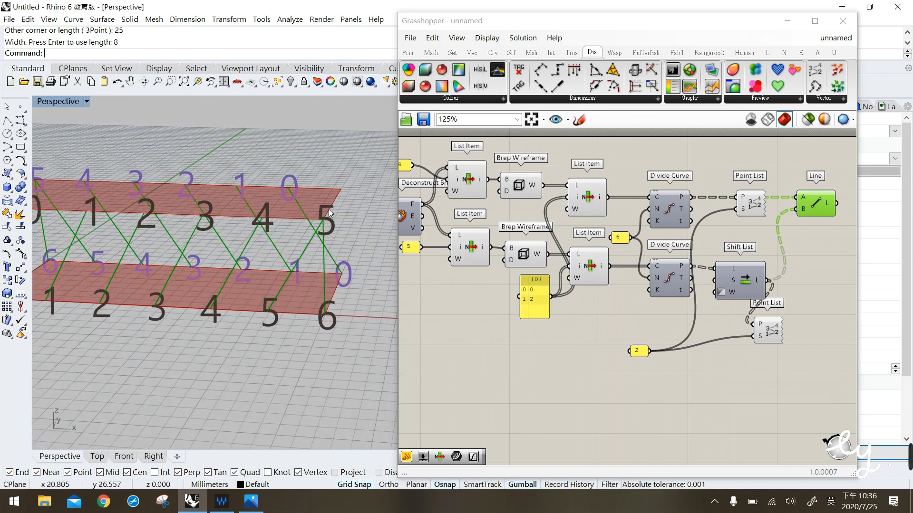
scroll(341, 279, "down", 2)
right_click_drag(341, 278, 286, 297)
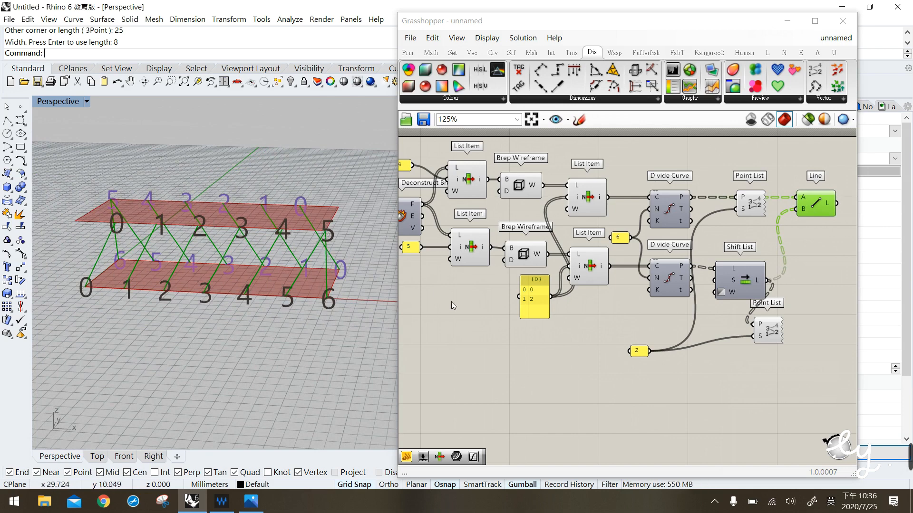
left_click(516, 355)
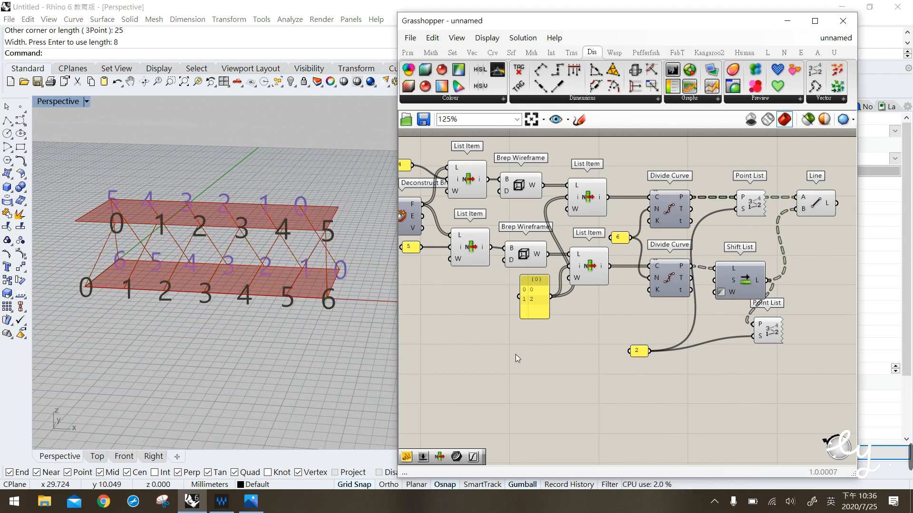
mouse_move(314, 202)
right_mouse_down()
mouse_move(324, 199)
mouse_move(319, 217)
right_mouse_up()
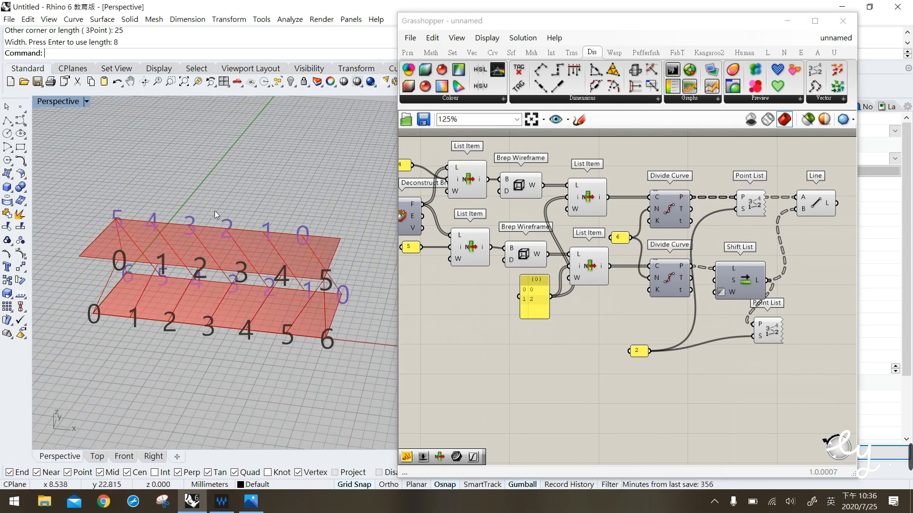
right_click_drag(289, 271, 305, 281)
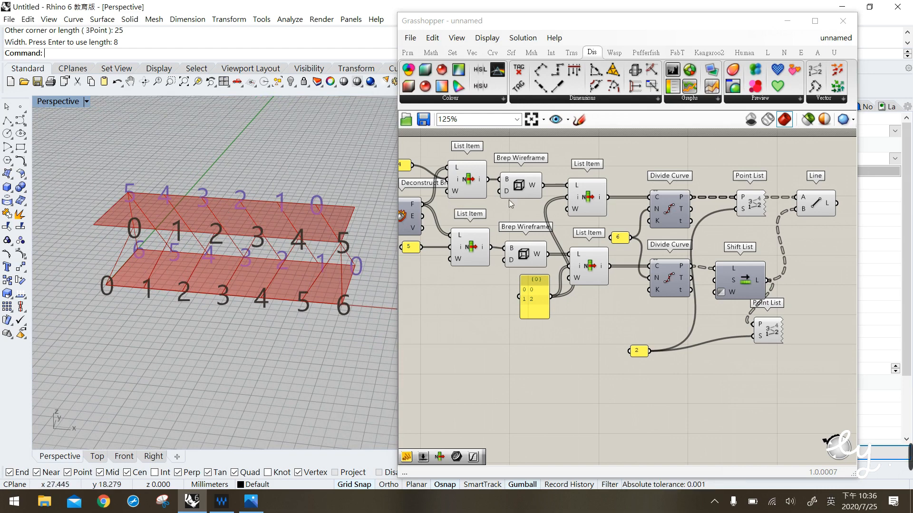
Switch the Deconstruct Brep's preview on to look at the box, and switch it back off.
right_click_drag(499, 229, 595, 227)
left_click(495, 215)
middle_click(495, 215)
left_click(521, 195)
middle_click(505, 215)
left_click(532, 193)
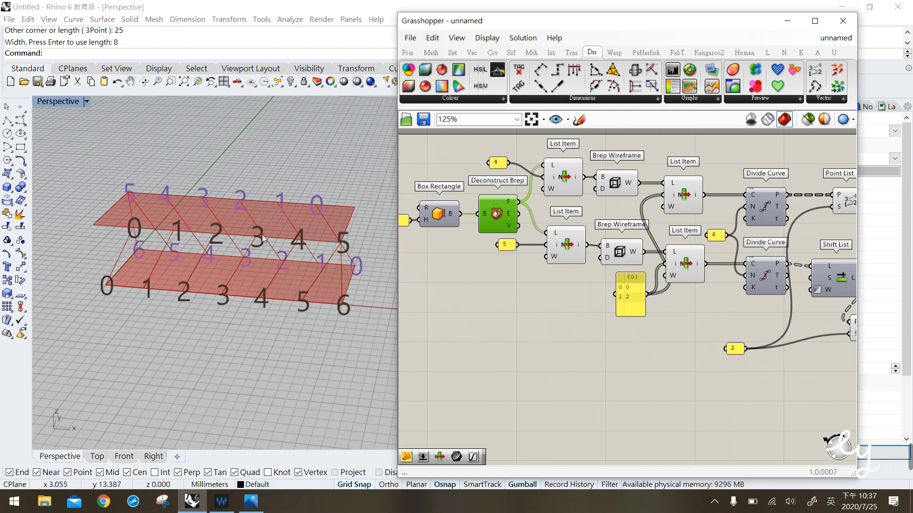
Compare the long edge curves extracted by the two List Items that follow the Brep Wireframes.
right_click_drag(749, 288, 630, 288)
left_click(564, 204)
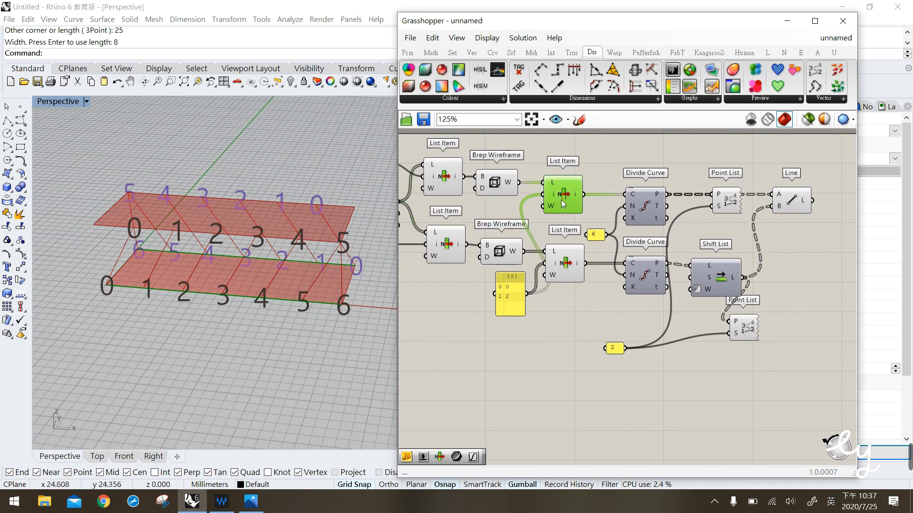
left_click(565, 269, "shift")
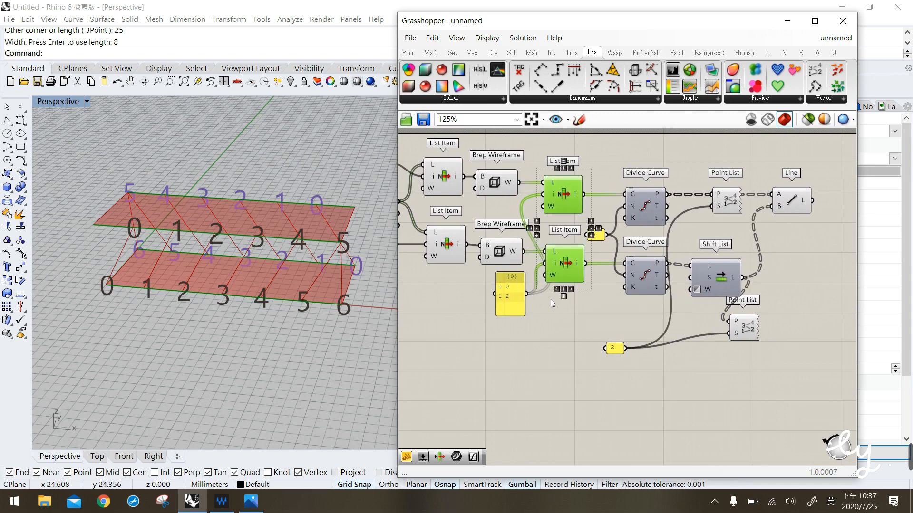
left_click(559, 338)
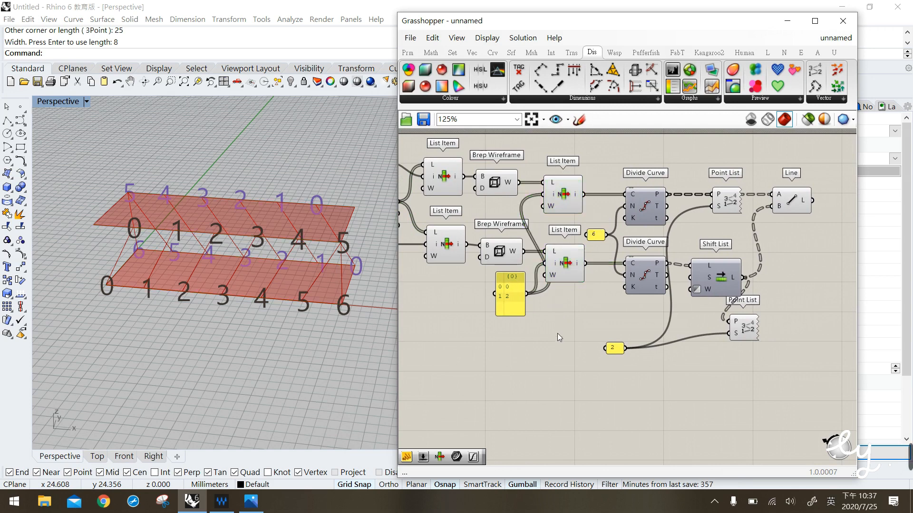
left_click(565, 199)
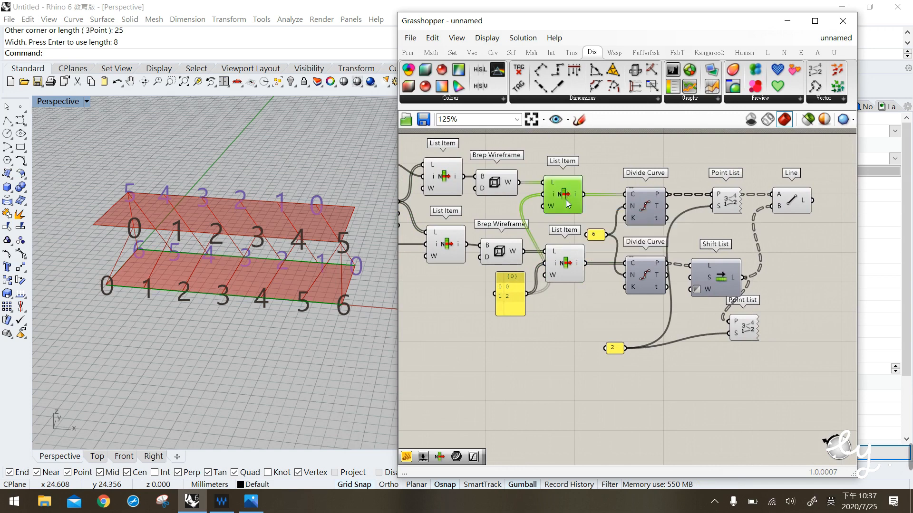
left_click(564, 316)
Add a Flip Curve component above the upper Divide Curve.
left_click(493, 53)
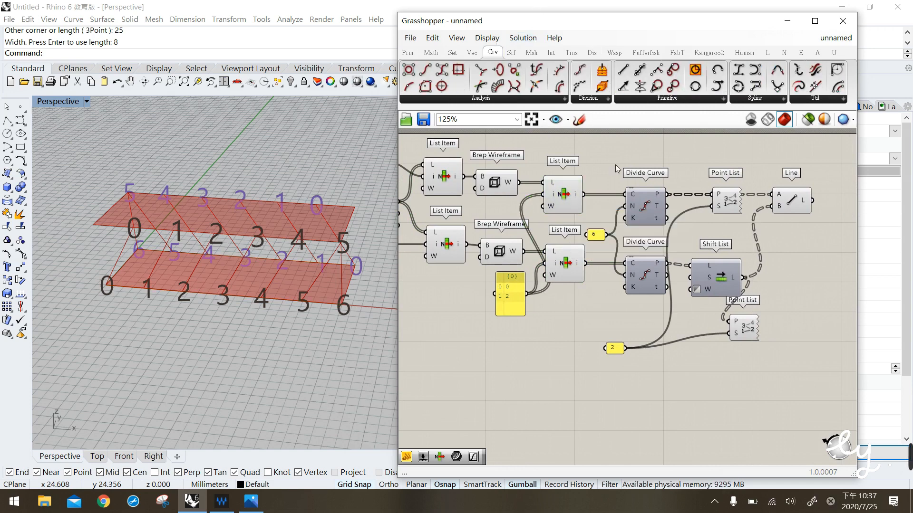
left_click(792, 100)
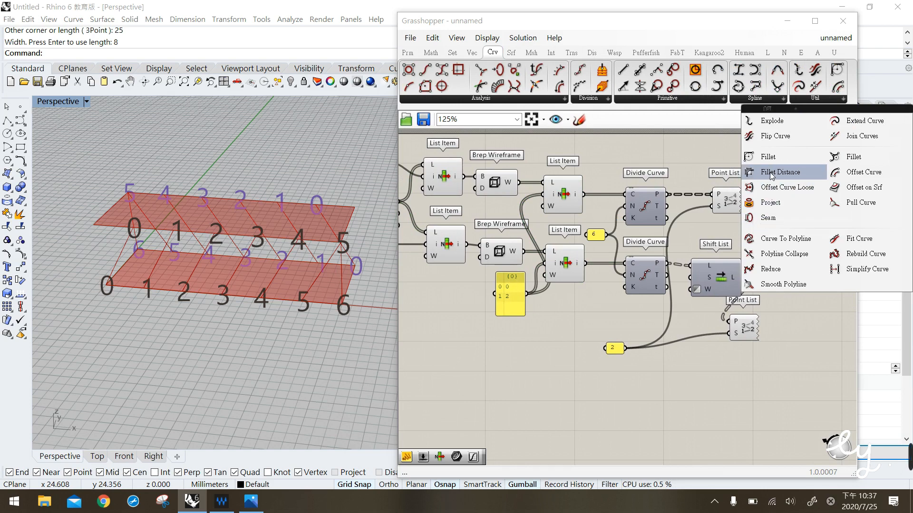
left_click(775, 136)
left_click(670, 157)
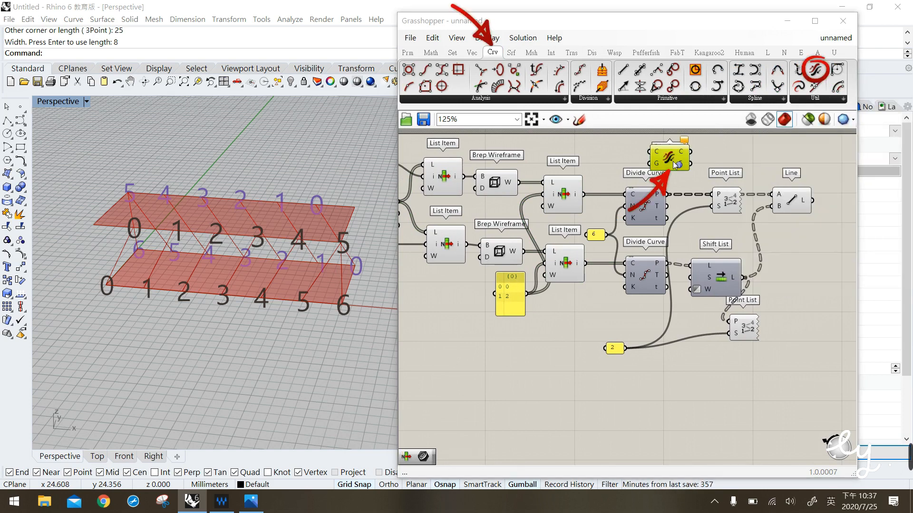
Shift the Divide Curves and everything downstream aside, and place Flip Curve between the upper edge List Item and the upper Divide Curve.
right_click_drag(678, 183, 654, 201)
left_click_drag(794, 388, 561, 187)
left_click_drag(632, 226, 793, 226)
left_click(639, 191)
left_click_drag(644, 180, 619, 218)
left_click(617, 235)
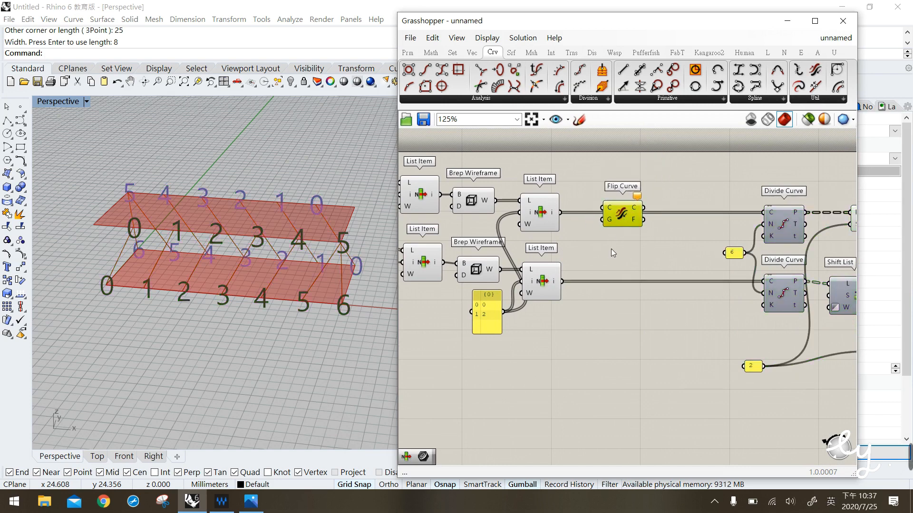
Feed the upper edge List Item's output into the Flip Curve's curve input and move Flip Curve closer to the upper Divide Curve.
mouse_move(629, 215)
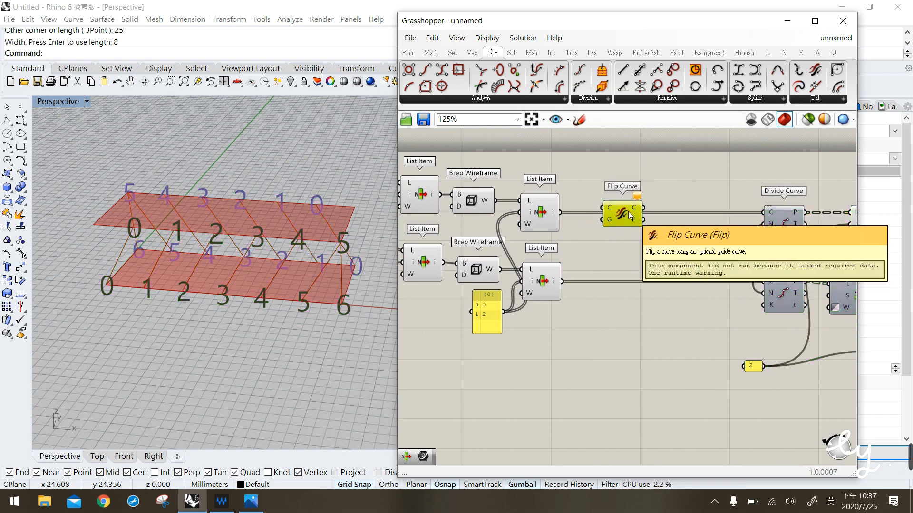
left_click(618, 240)
left_click(538, 216)
mouse_move(555, 218)
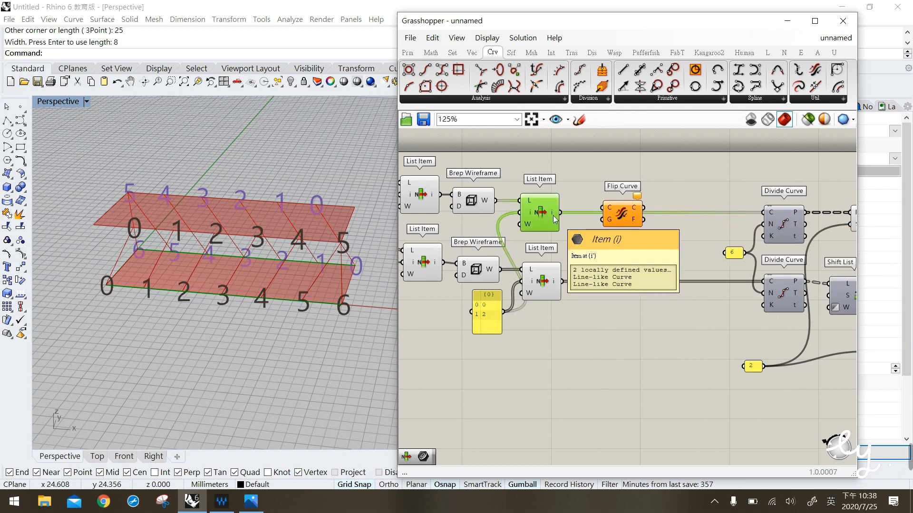
left_click(566, 349)
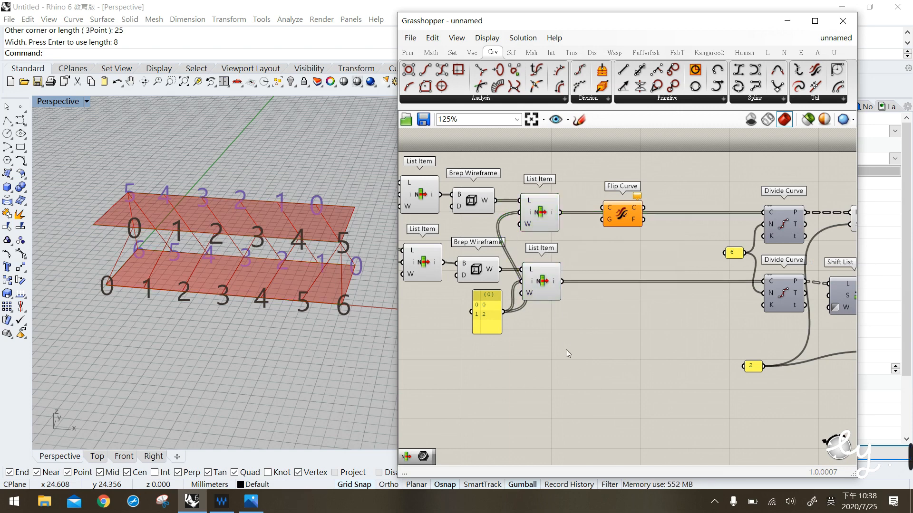
left_click_drag(561, 212, 658, 230)
left_click(546, 210)
left_click(617, 241)
left_click(634, 217)
left_click(608, 239)
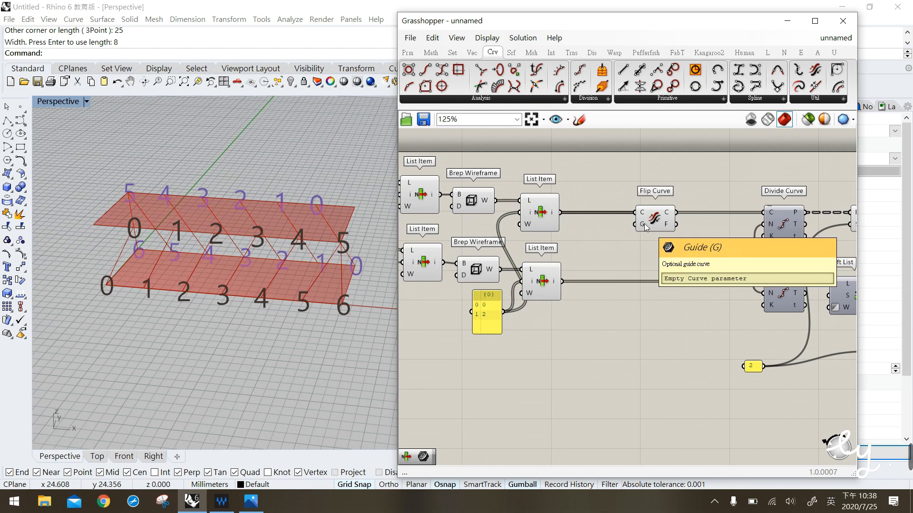
Draw a straight polyline in front of the lower deck as a trial guide curve and delete it.
left_click_drag(643, 223, 644, 230)
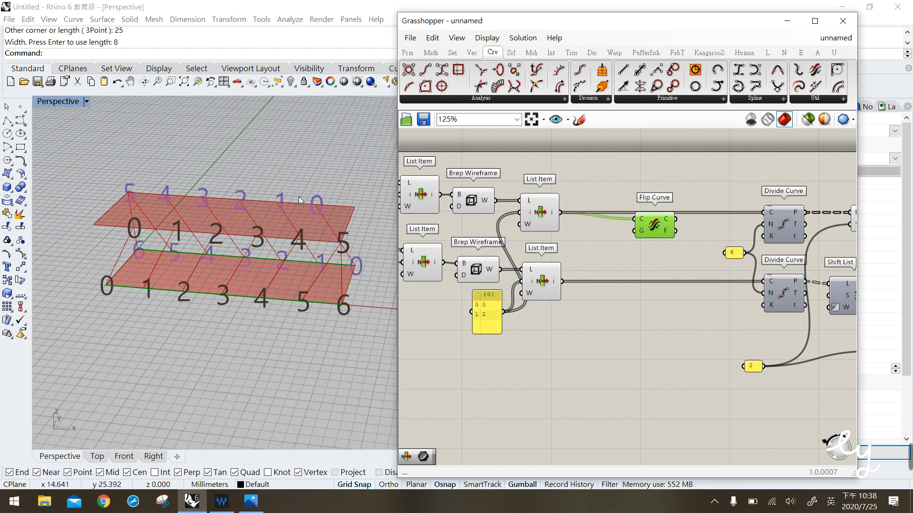
mouse_move(640, 232)
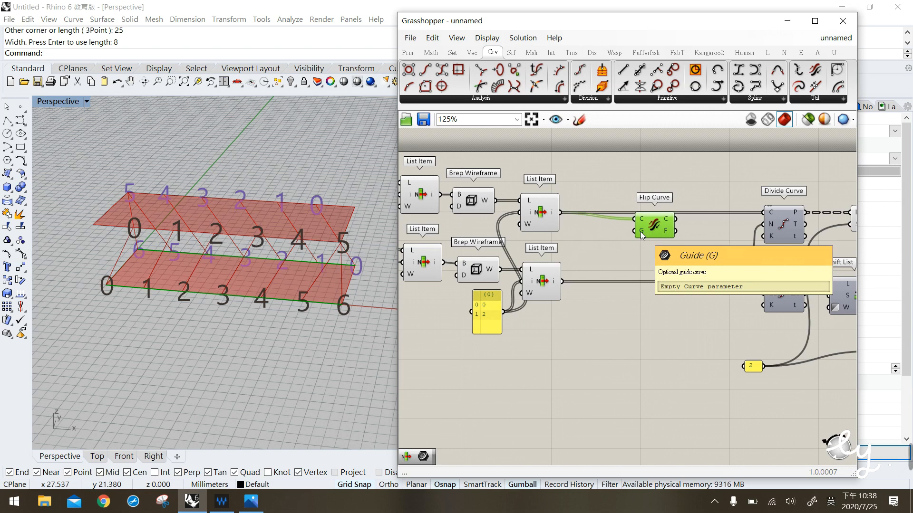
left_click(7, 120)
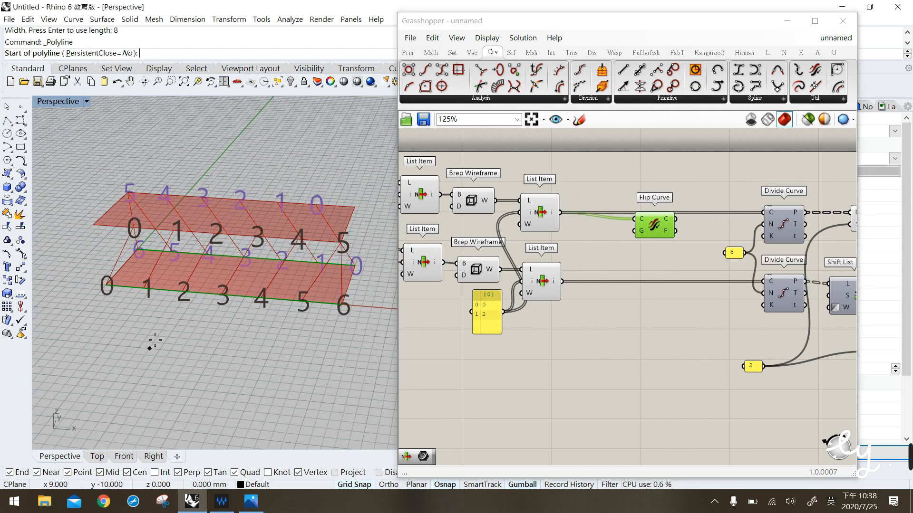
left_click(91, 318)
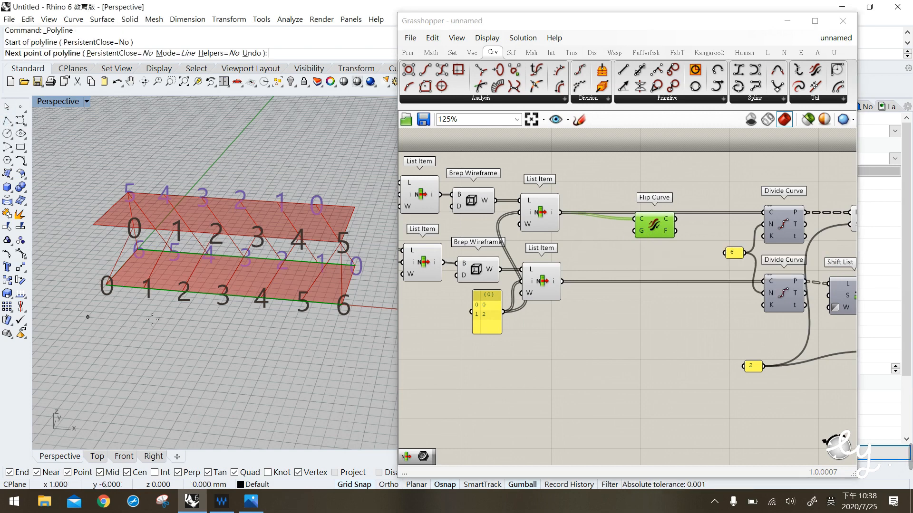
key("Return")
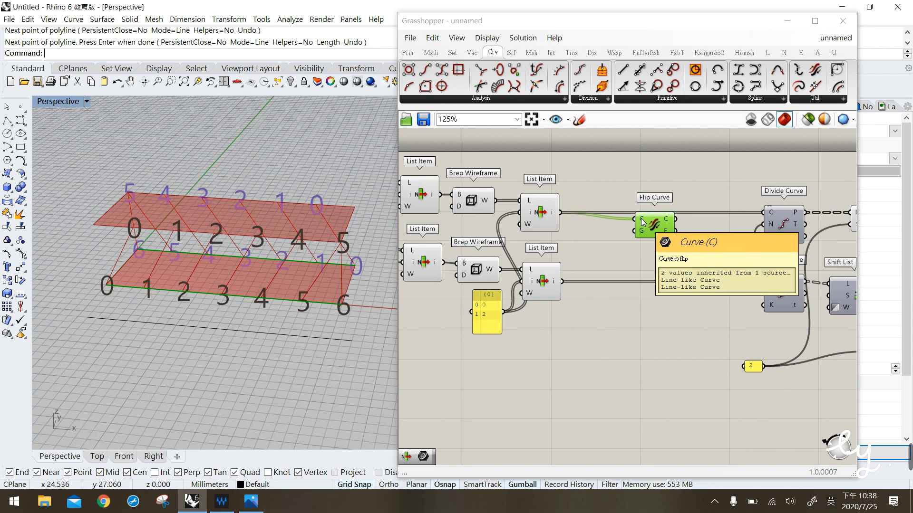
left_click(217, 331)
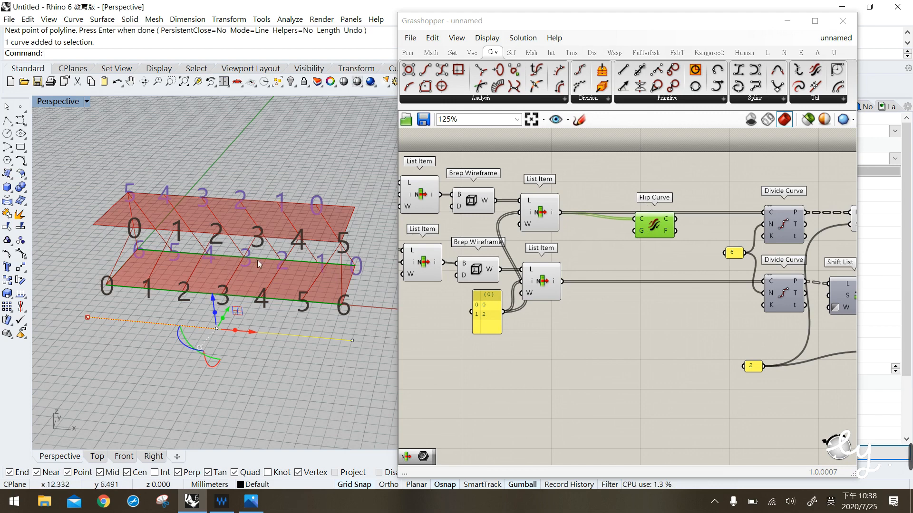
left_click(303, 336)
key("Delete")
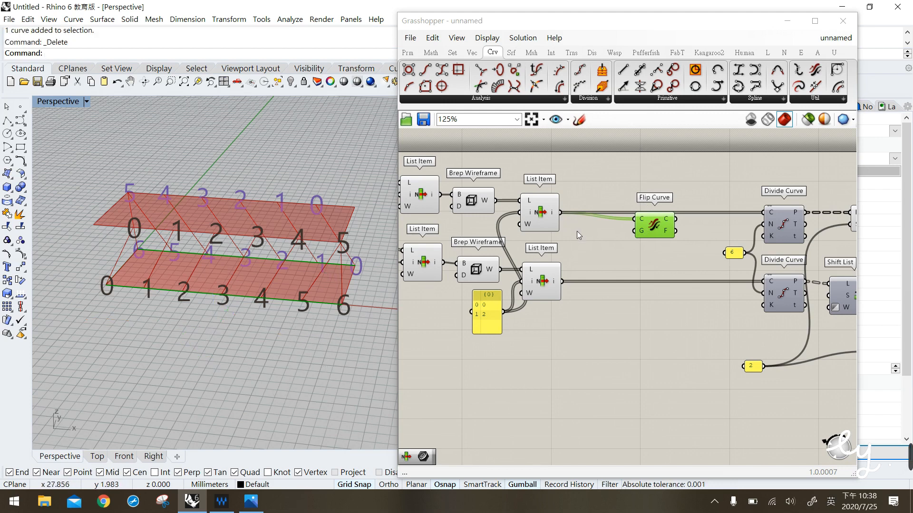
Add a List Item fed by the upper edge List Item, and connect its output to the Flip Curve's guide input.
left_click(579, 238)
left_click(554, 204)
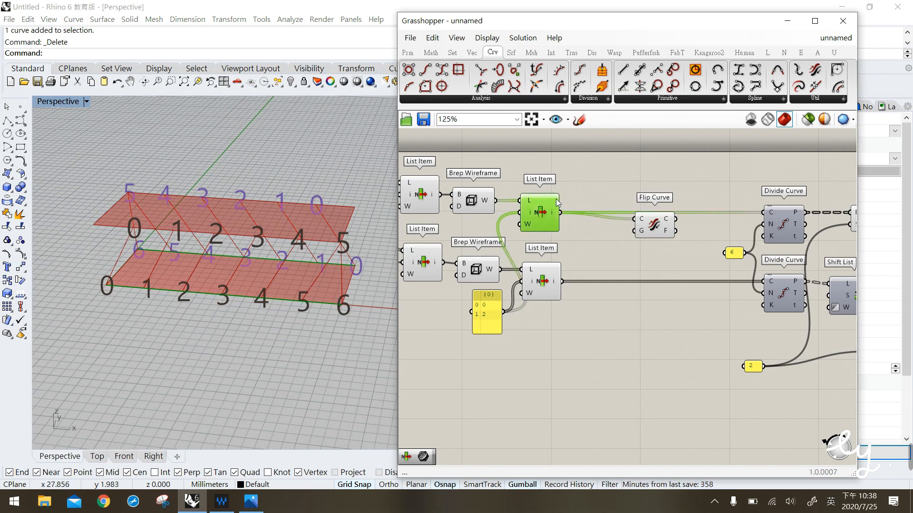
mouse_move(554, 220)
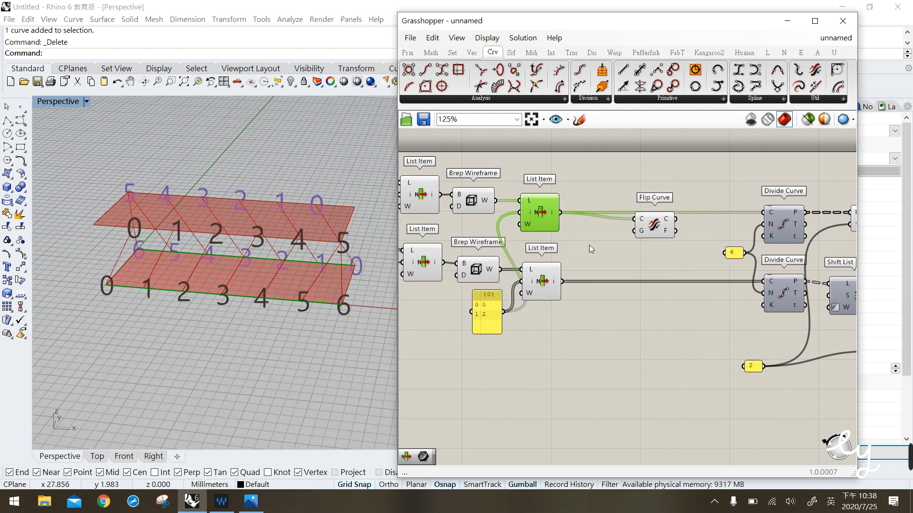
left_click(452, 53)
left_click_drag(408, 86, 596, 246)
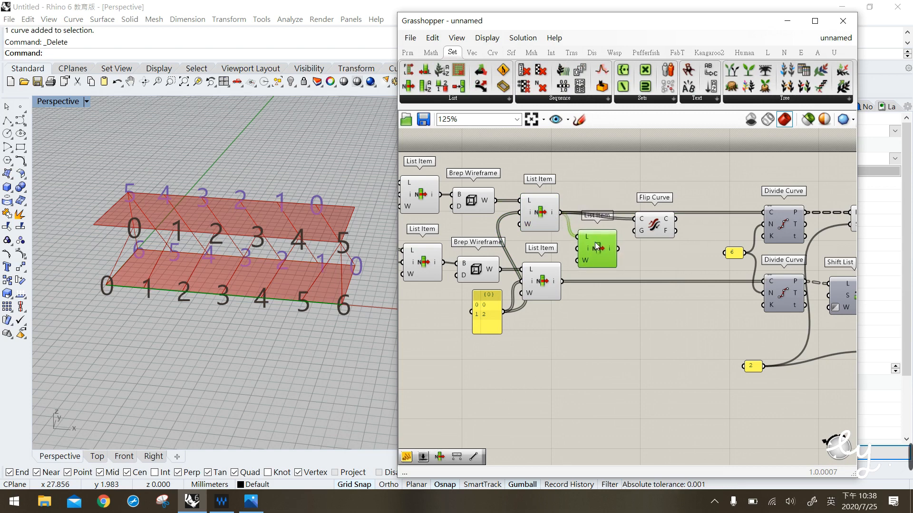
left_click_drag(87, 278, 353, 346)
left_click_drag(651, 232, 661, 225)
left_click_drag(601, 253, 601, 253)
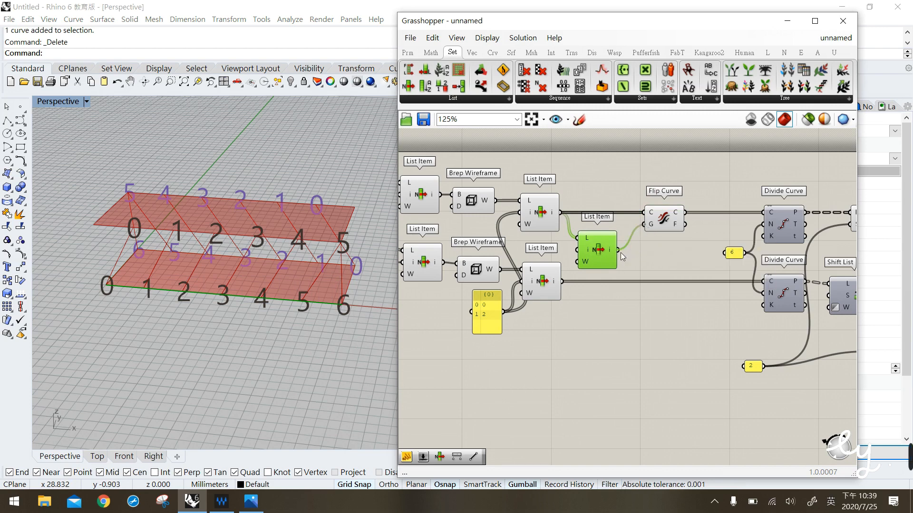
Duplicate Flip Curve below the original with its guide connection, and feed the lower edge List Item's output into the copy's curve input.
left_click(661, 223)
left_click_drag(668, 220, 659, 295, "alt")
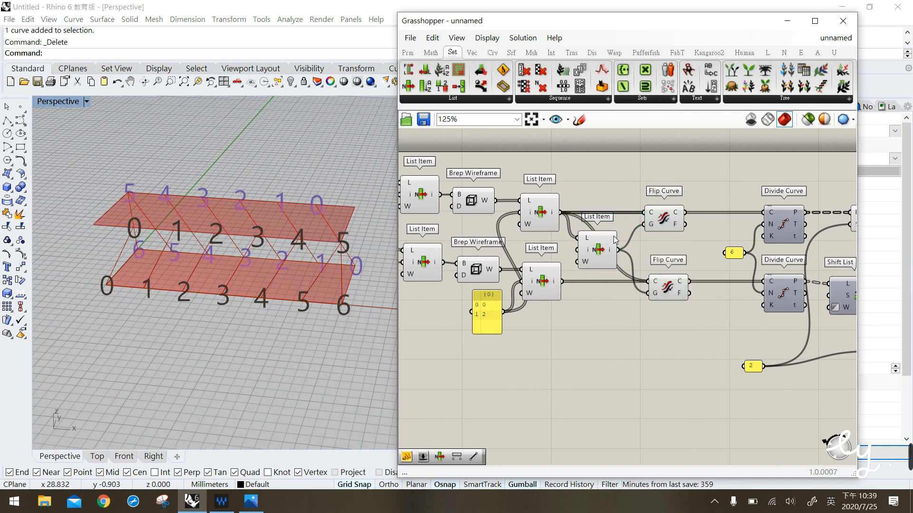
left_click(606, 254)
left_click_drag(609, 257, 610, 260)
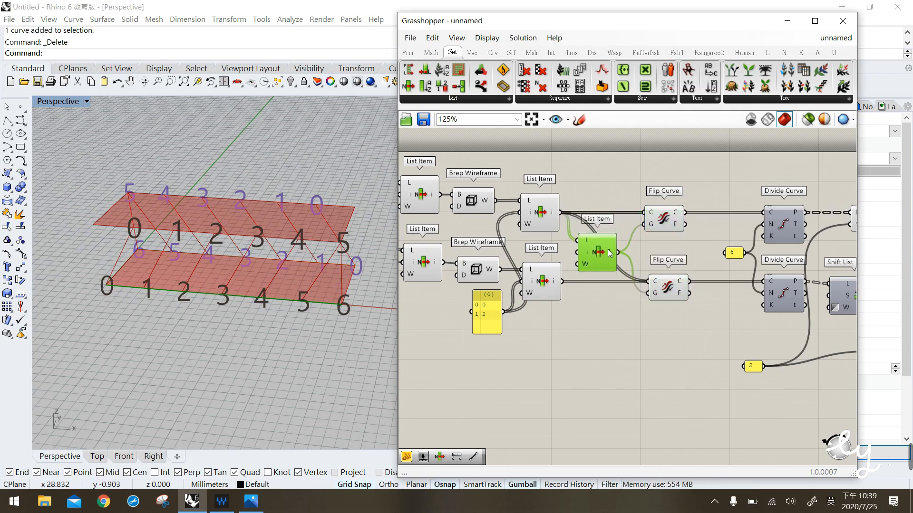
left_click(542, 281)
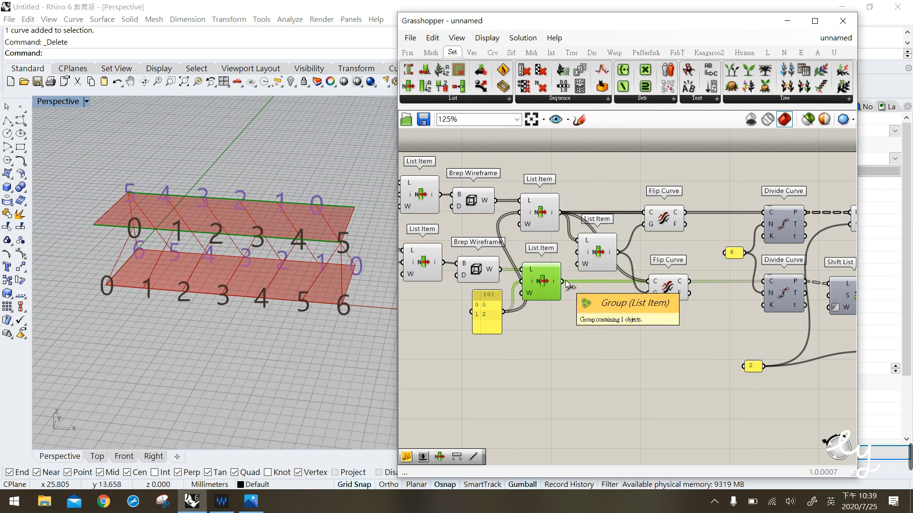
left_click_drag(565, 283, 647, 281)
left_click(624, 318)
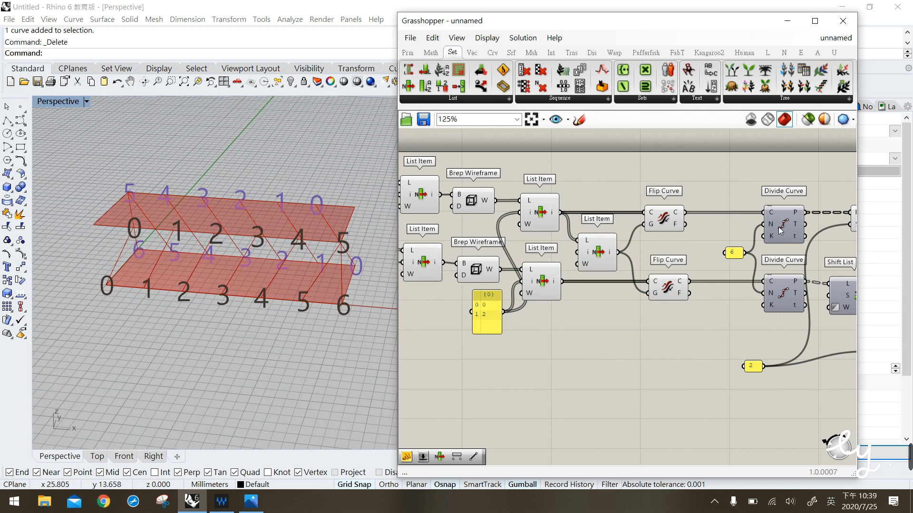
Connect the flipped curve outputs of the two Flip Curves to the curve inputs of the upper and lower Divide Curves.
mouse_move(783, 232)
left_mouse_down()
mouse_move(782, 223)
mouse_move(786, 231)
left_mouse_up()
left_click(700, 201)
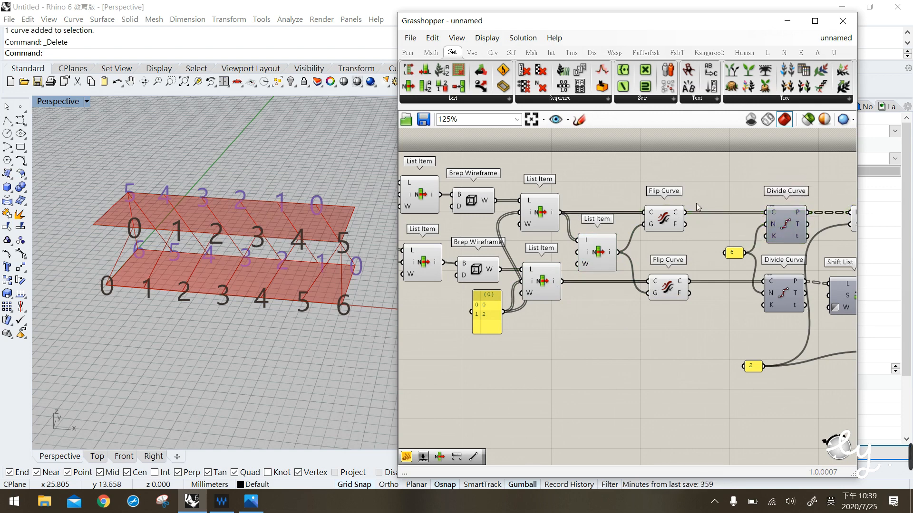
left_click_drag(691, 212, 764, 218)
left_click_drag(694, 282, 765, 282)
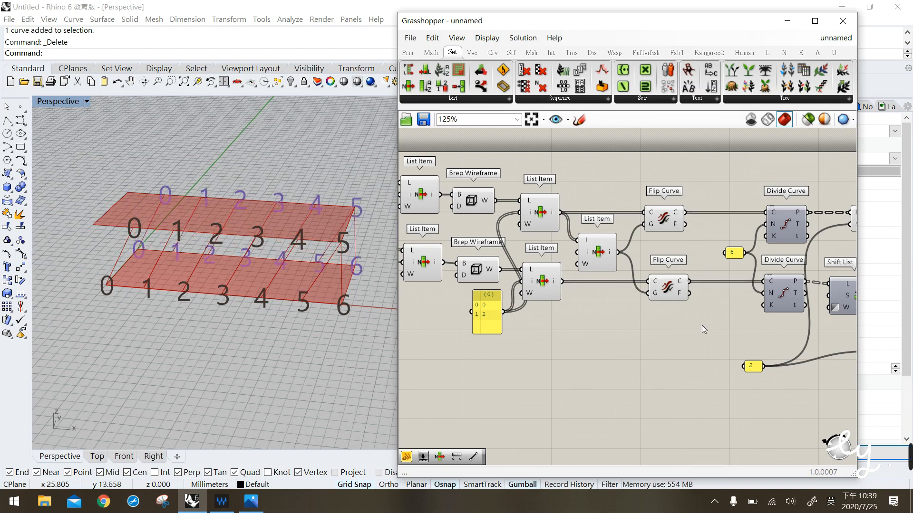
right_click_drag(165, 271, 143, 247)
left_click_drag(78, 263, 108, 313)
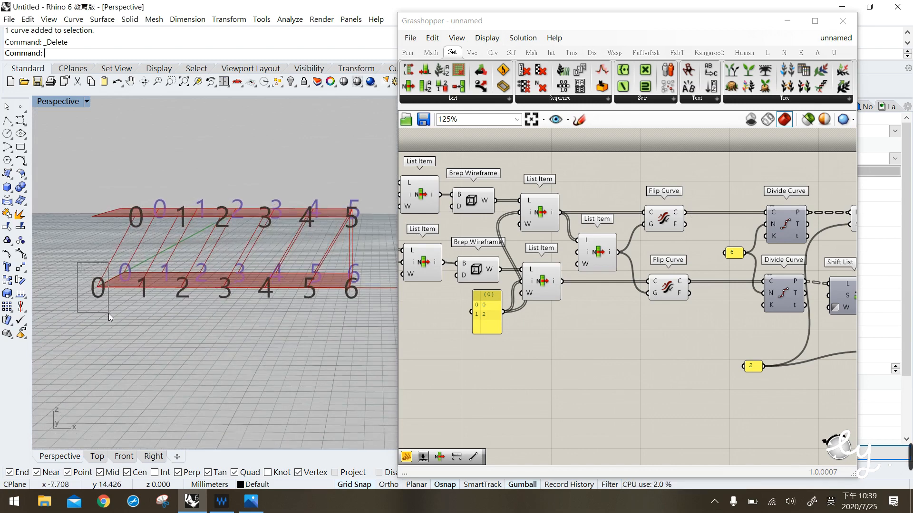
left_click_drag(118, 194, 164, 266)
right_click_drag(301, 264, 275, 283)
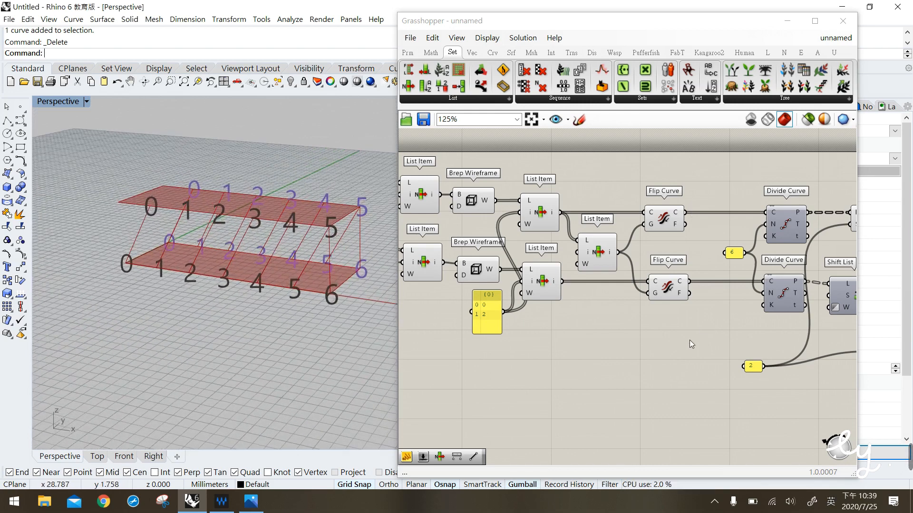
Move the Divide Curves and everything downstream closer to the Flip Curves, and set the lower Point List further below Shift List.
right_click_drag(717, 302, 566, 302)
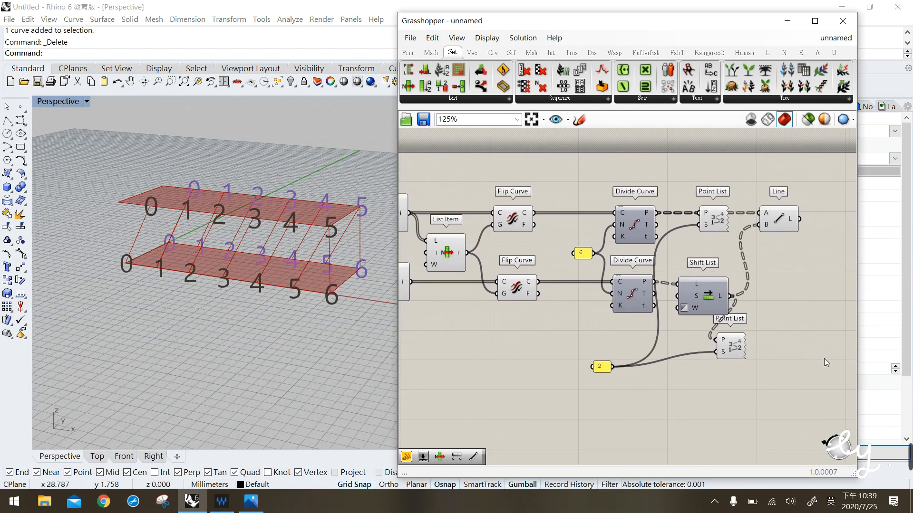
left_click_drag(821, 384, 563, 187)
left_click_drag(630, 235, 585, 227)
left_click(717, 386)
left_click_drag(697, 358, 722, 365)
left_click(732, 390)
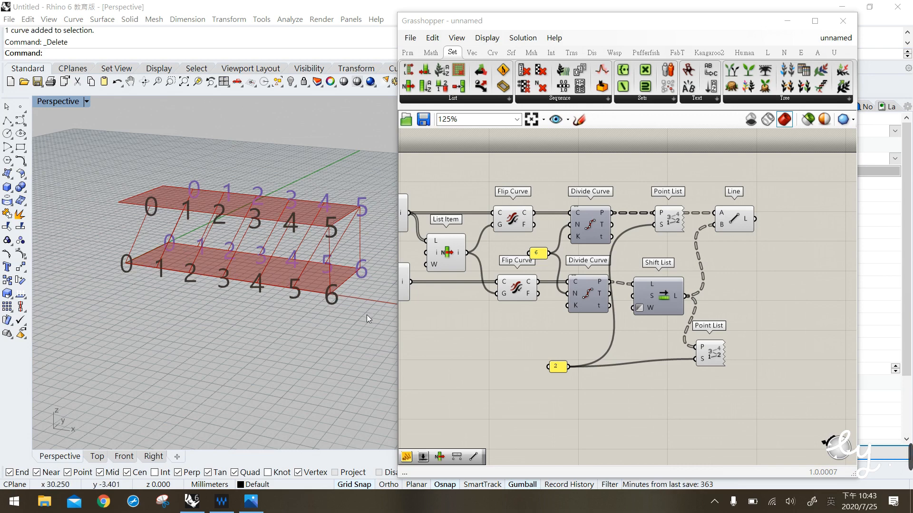
left_click_drag(105, 247, 350, 346)
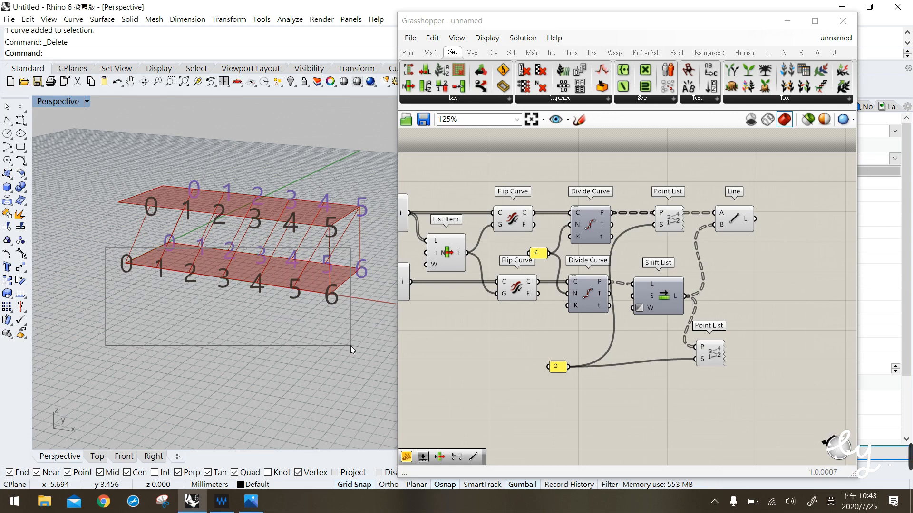
left_click_drag(350, 346, 350, 347)
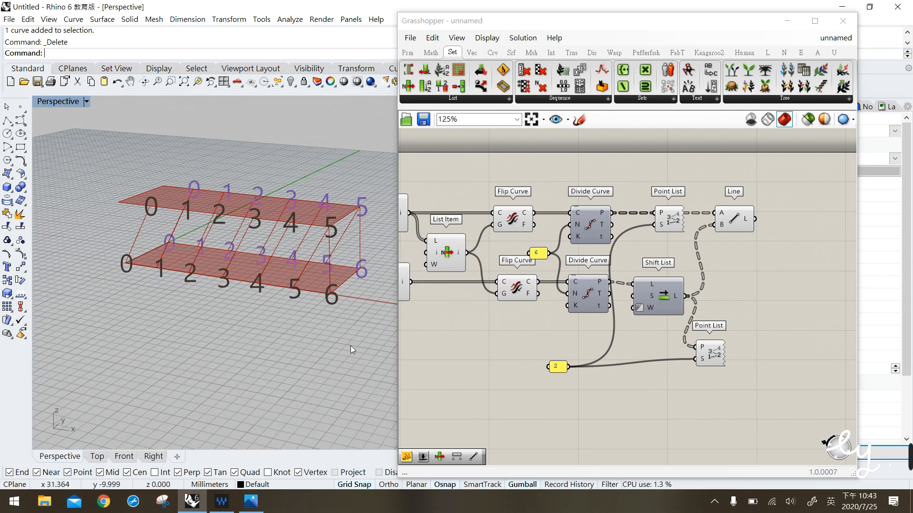
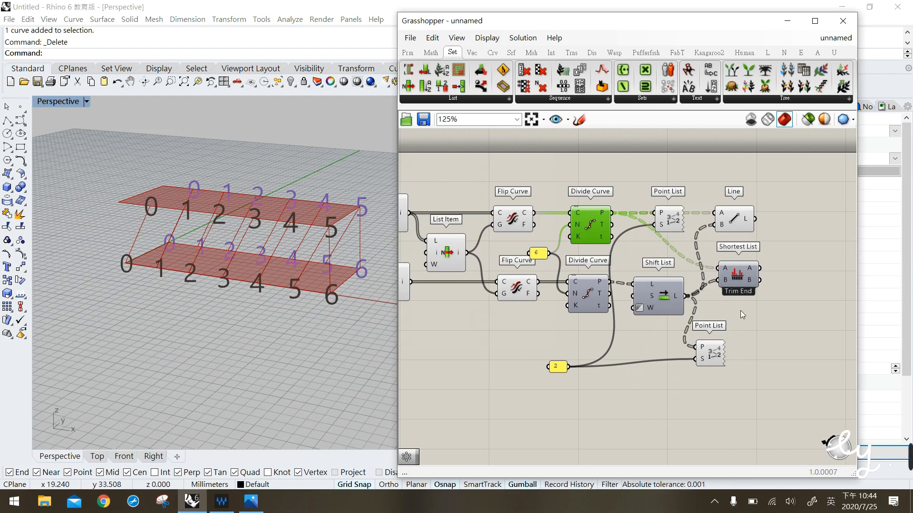
Place Shortest List directly ahead of Line, and connect its A and B outputs to the Line's A and B inputs.
left_click_drag(733, 281, 721, 269)
left_click_drag(736, 226, 792, 223)
left_click(726, 261)
left_click_drag(726, 260, 728, 219)
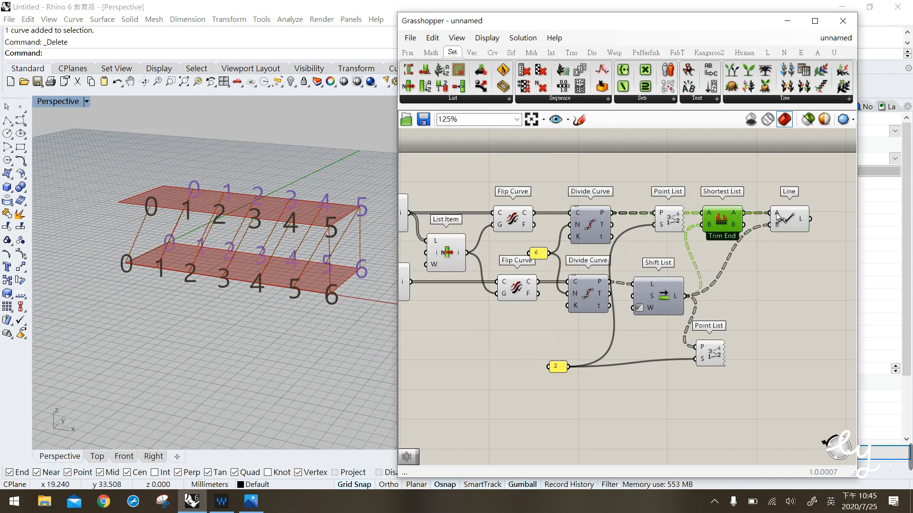
mouse_move(773, 225)
left_mouse_down()
mouse_move(744, 224)
mouse_move(774, 222)
left_mouse_up()
left_click(767, 267)
left_click(781, 217)
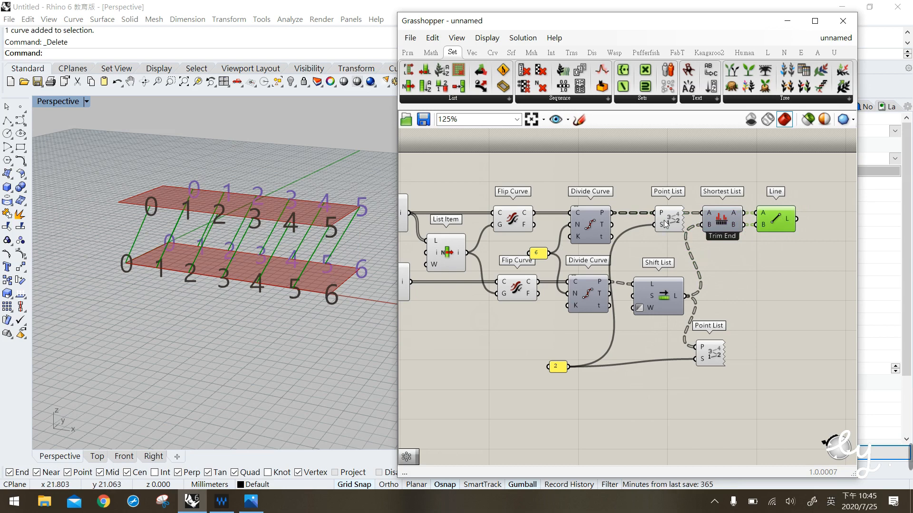
Move the upper Point List above the component row, and highlight the Line's geometry to check the diagonals.
left_click_drag(666, 224, 663, 200)
middle_click(662, 200)
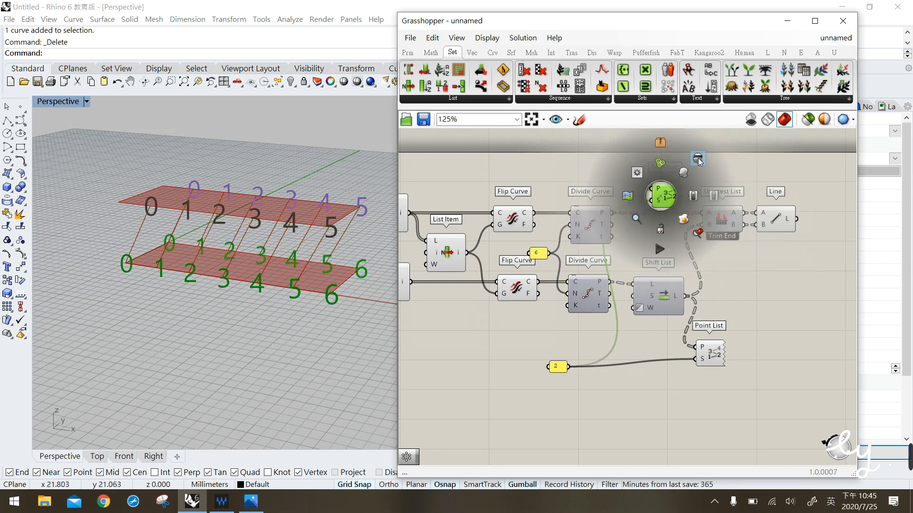
left_click(741, 255)
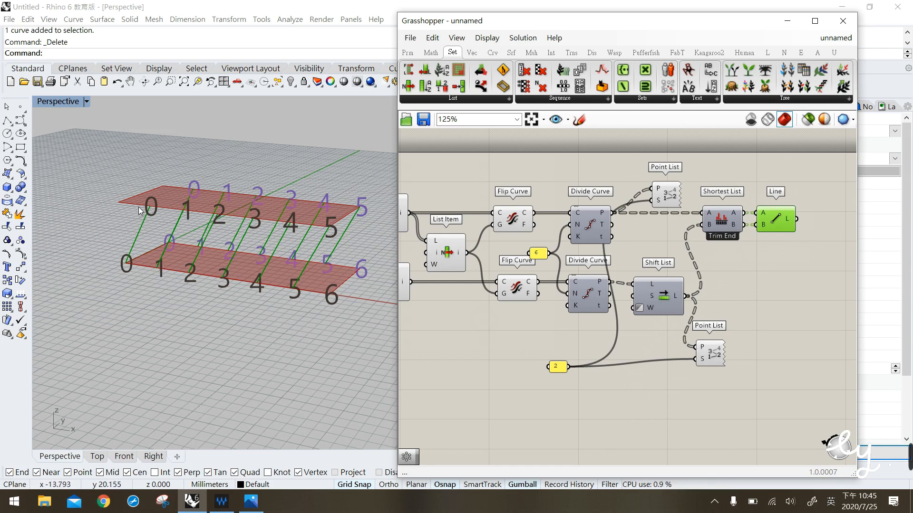
left_click(759, 312)
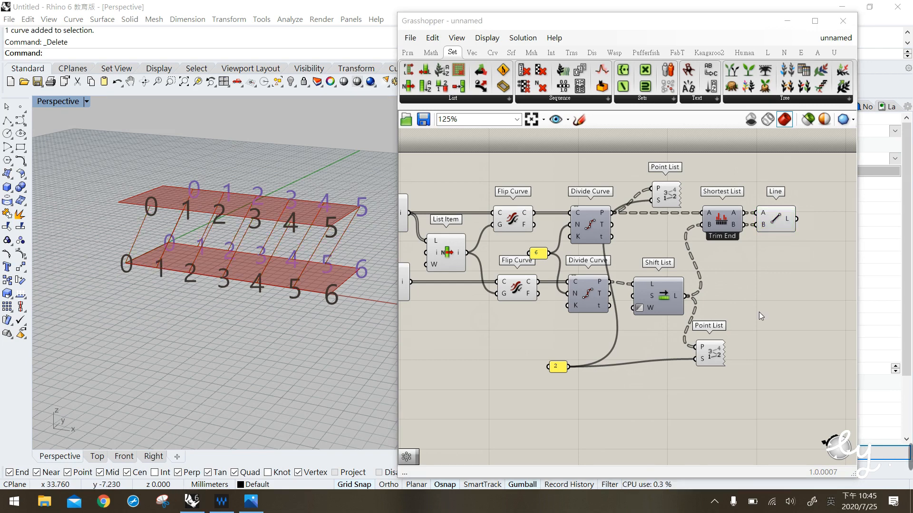
Turn on the preview of the upper Divide Curve, and highlight the upper Point List to check its point numbering.
left_click_drag(654, 301, 656, 304)
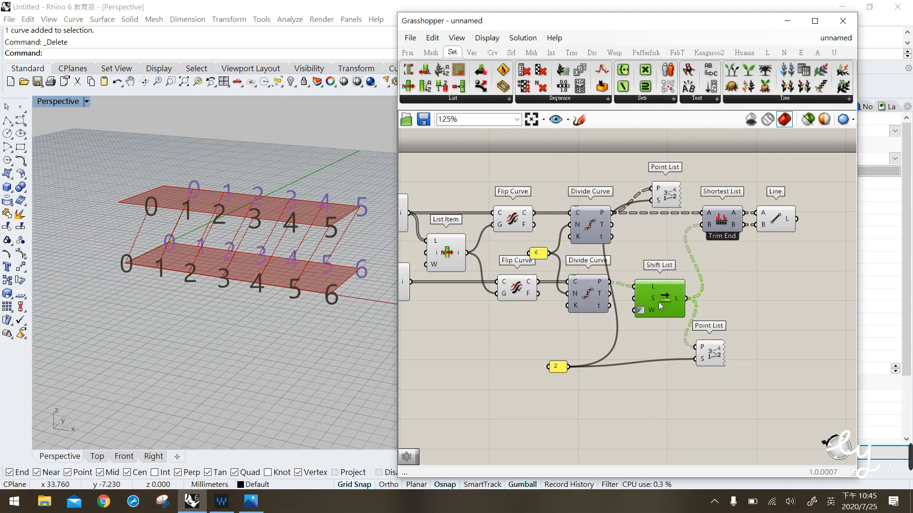
left_click(583, 229)
middle_click(583, 229)
left_click(605, 203)
mouse_move(592, 222)
left_mouse_down()
mouse_move(592, 214)
mouse_move(589, 226)
left_mouse_up()
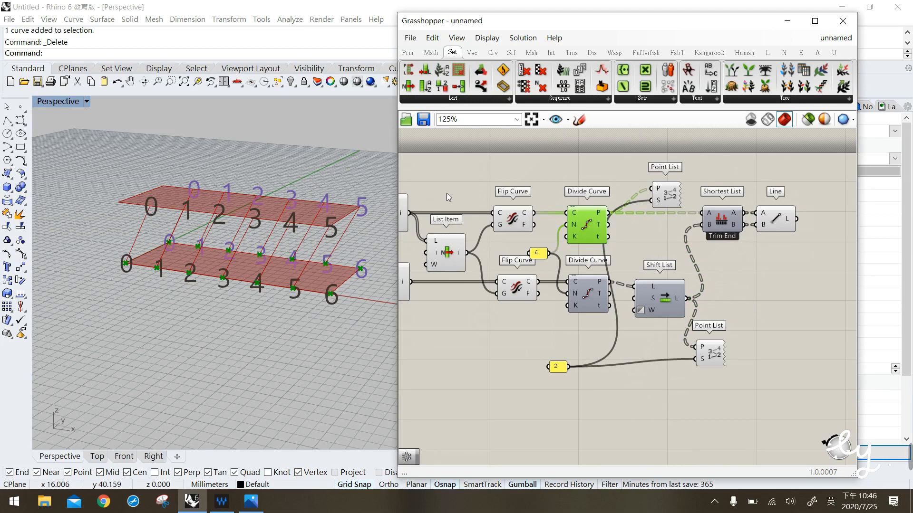
left_click(667, 195)
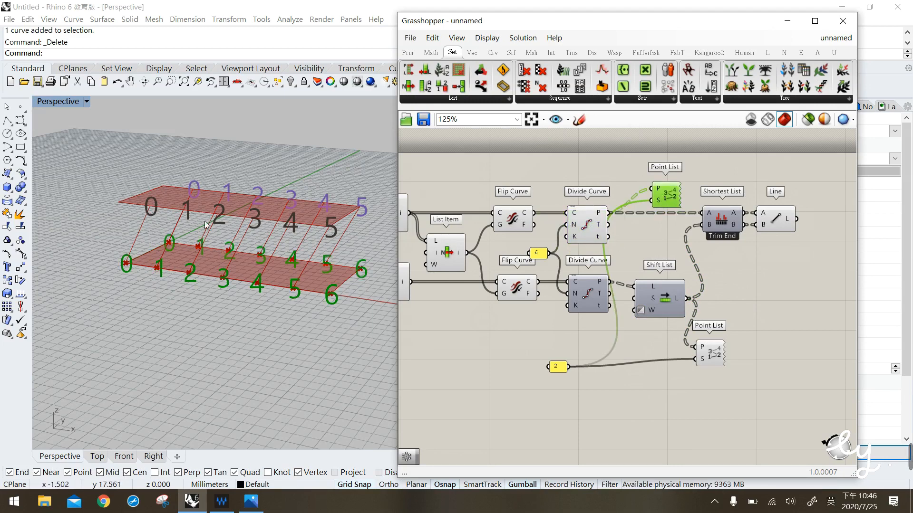
left_click(657, 250)
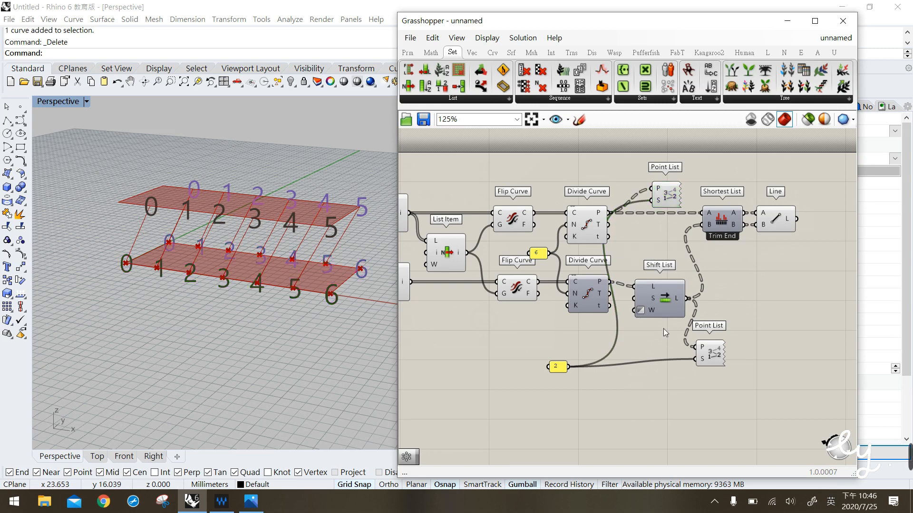
Duplicate Shift List above the original, and feed its L input from the upper Divide Curve's points.
left_click(661, 313)
left_click_drag(665, 304, 665, 313)
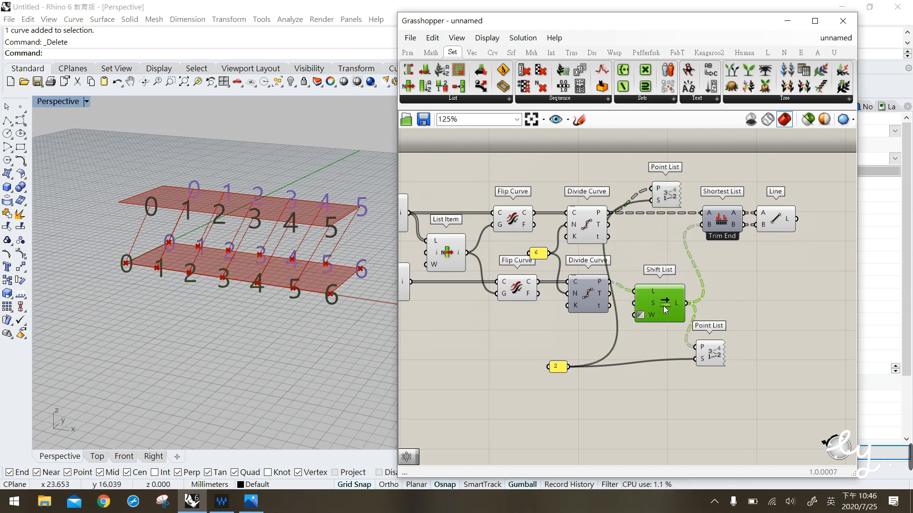
left_click_drag(668, 244, 668, 244, "alt")
left_click(685, 262)
left_click(590, 225)
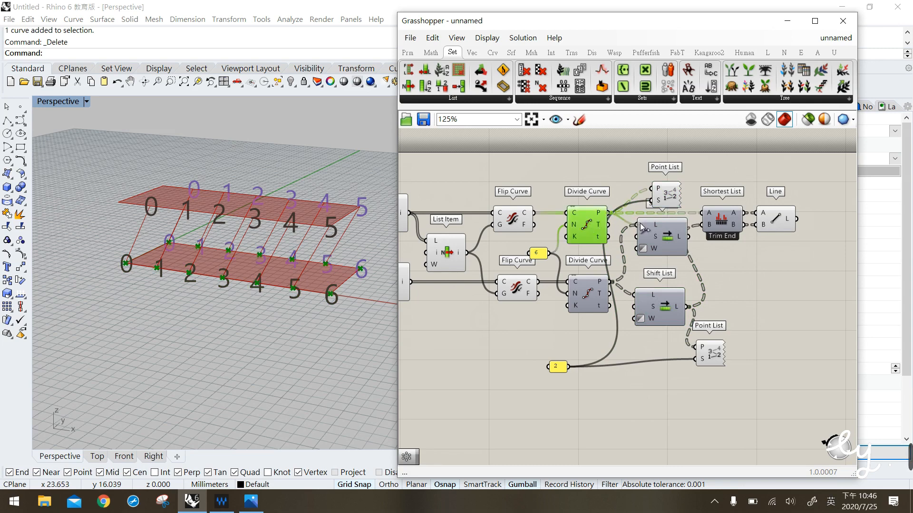
left_click_drag(663, 244, 655, 242)
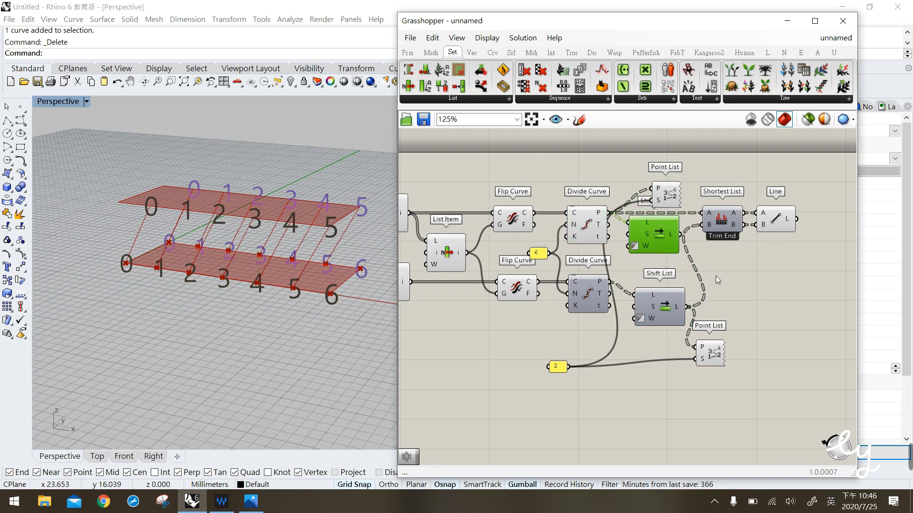
right_click_drag(729, 266, 720, 261)
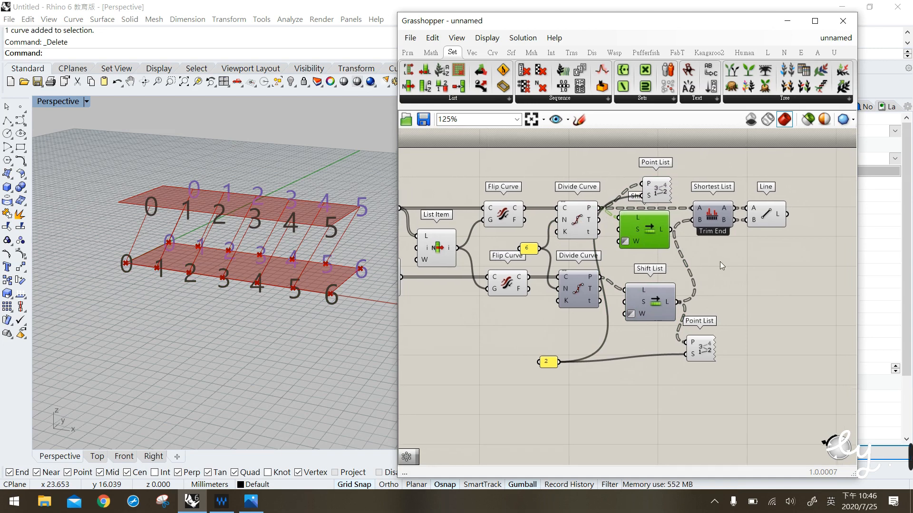
Duplicate Shortest List and Line below the originals, and nudge the upper Shift List clear of the neighbouring wires.
left_click(712, 217)
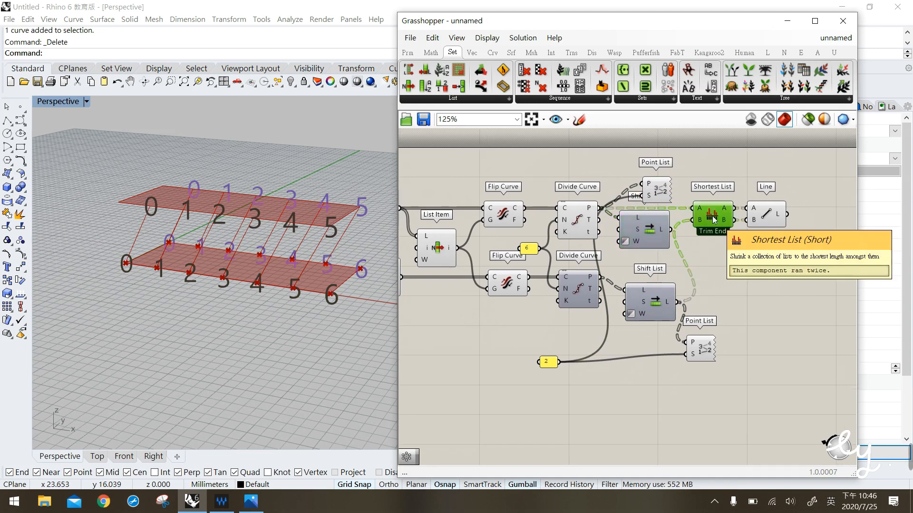
left_click(776, 244)
left_click_drag(780, 245, 734, 292)
key("alt")
left_click(743, 336)
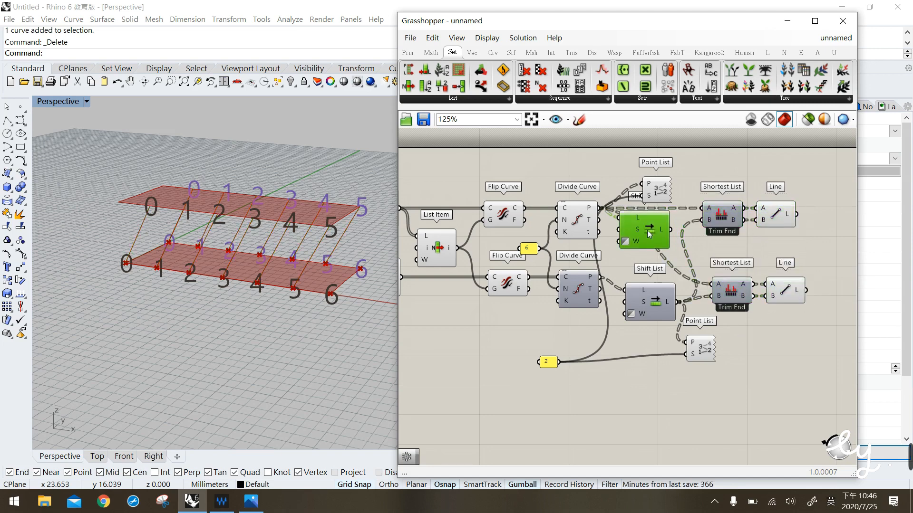
left_click_drag(648, 230, 653, 222)
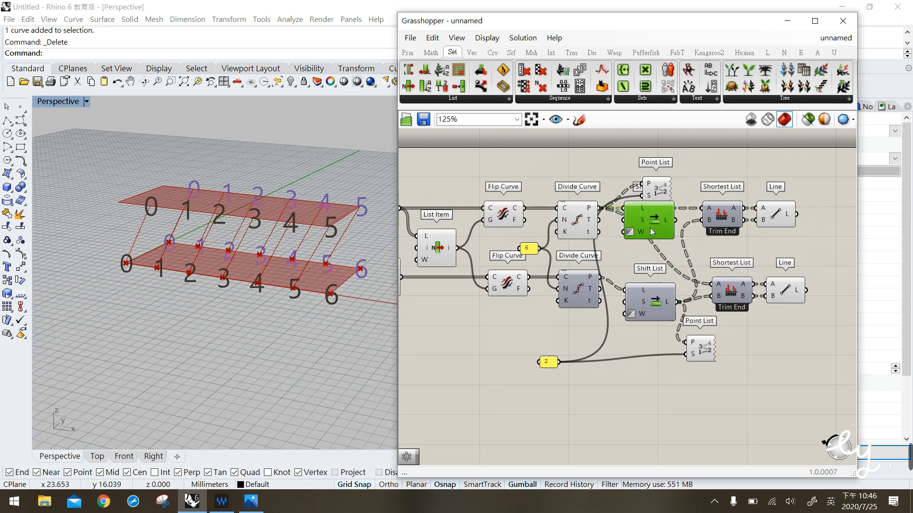
Feed the lower Shortest List's A from the upper Shift List and B from the previewed lower Divide Curve's points, and highlight its Line.
left_click_drag(675, 220, 711, 285)
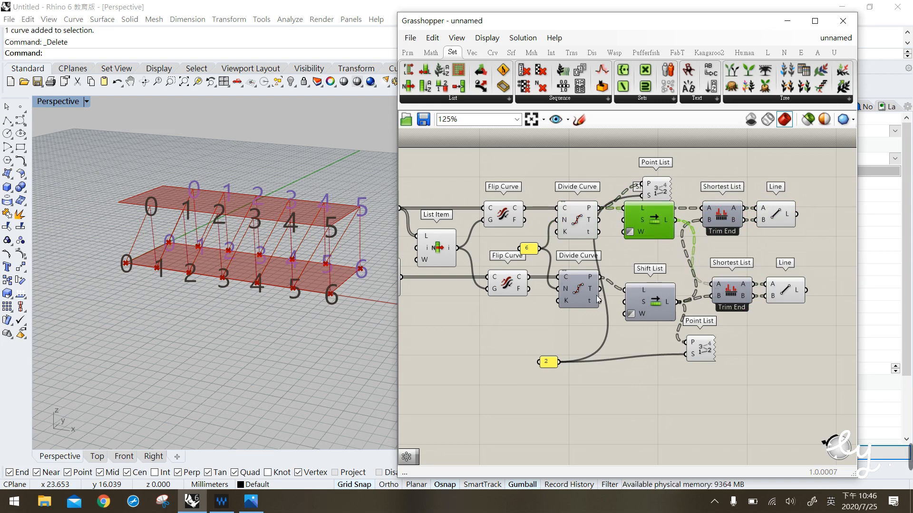
left_click(574, 296)
middle_click(581, 296)
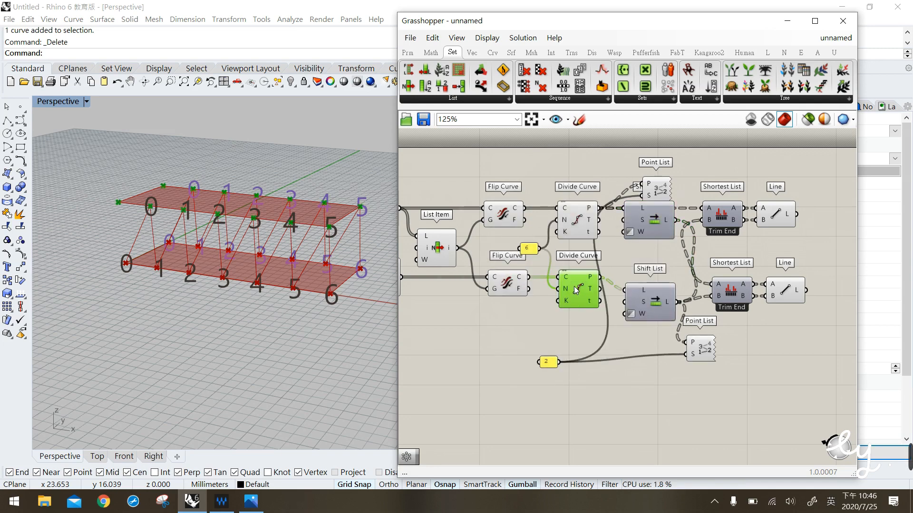
left_click_drag(576, 289, 711, 297)
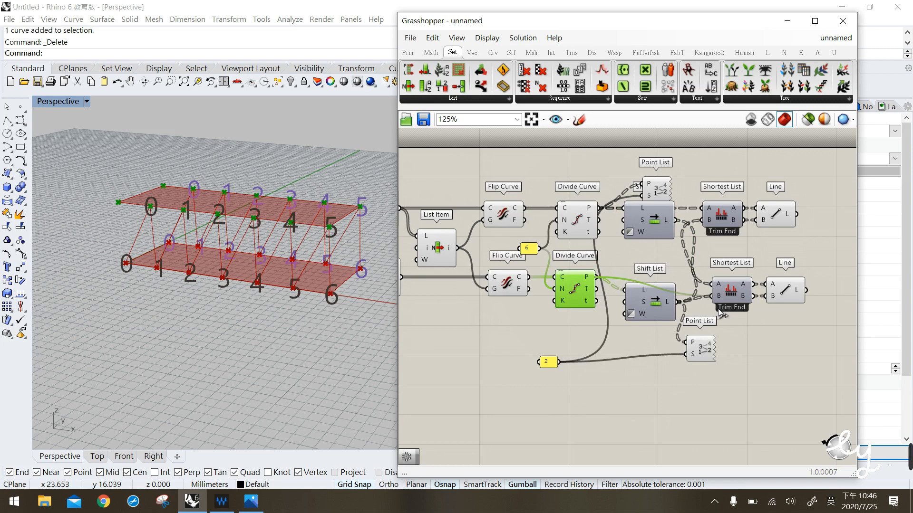
left_click(747, 338)
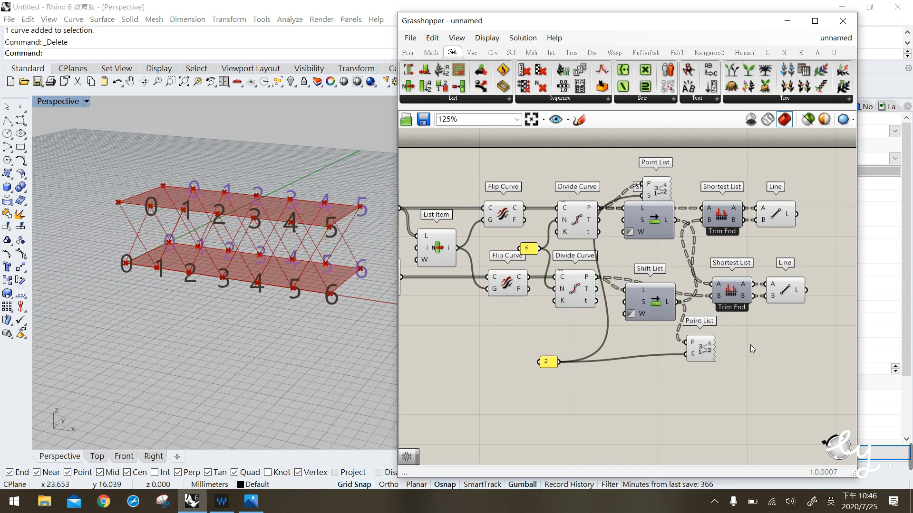
left_click(773, 297)
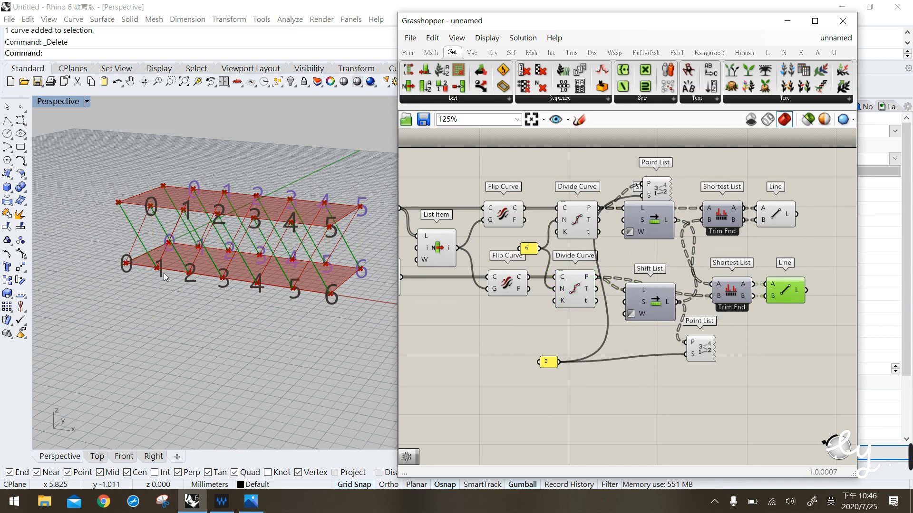
Move the upper Point List above Shift List, and turn off the preview of both Point Lists.
left_click(666, 196)
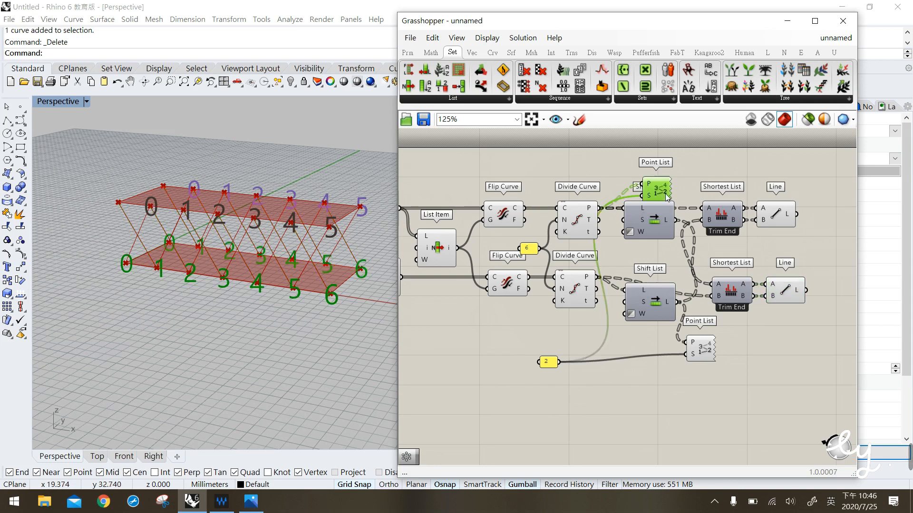
left_click_drag(665, 193, 668, 181)
middle_click(667, 181)
left_click(702, 146)
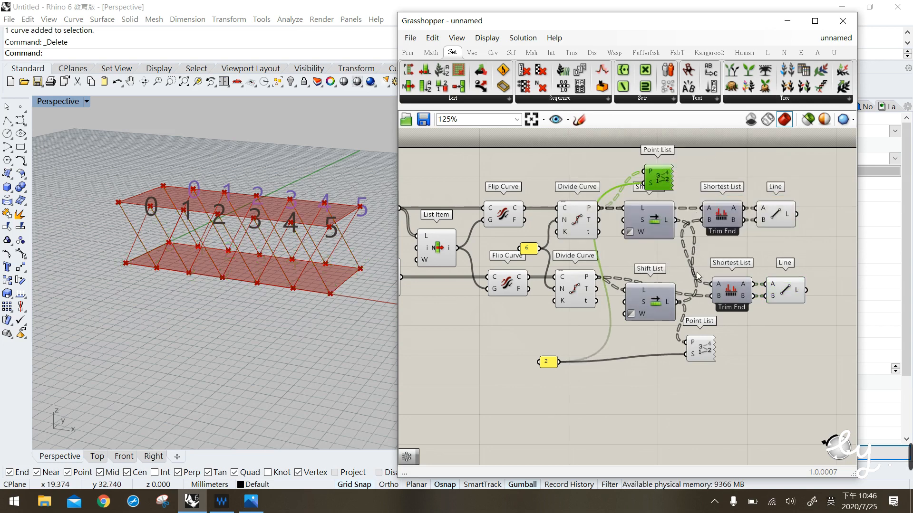
left_click(701, 350)
middle_click(704, 333)
left_click(740, 298)
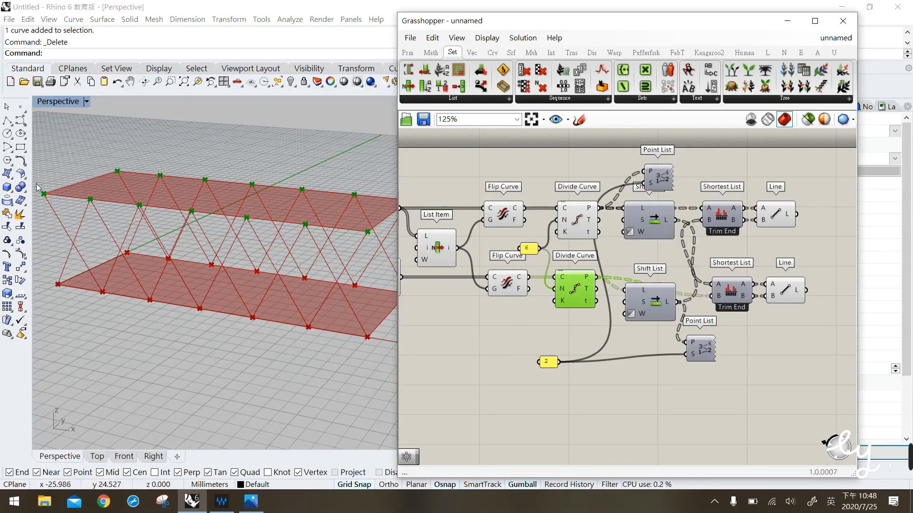
Add a List Item below the component rows, and feed its L input from the lower Divide Curve's points.
left_click_drag(356, 214, 381, 259)
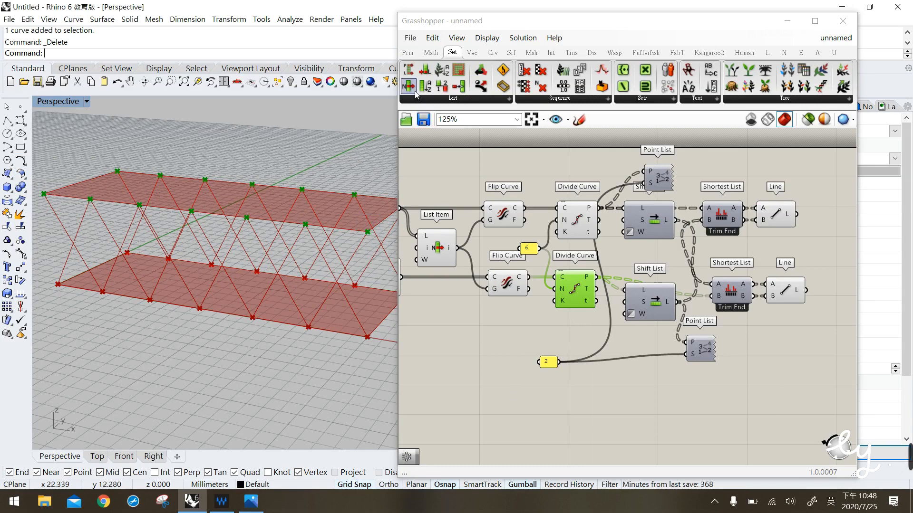
left_click_drag(412, 87, 675, 414)
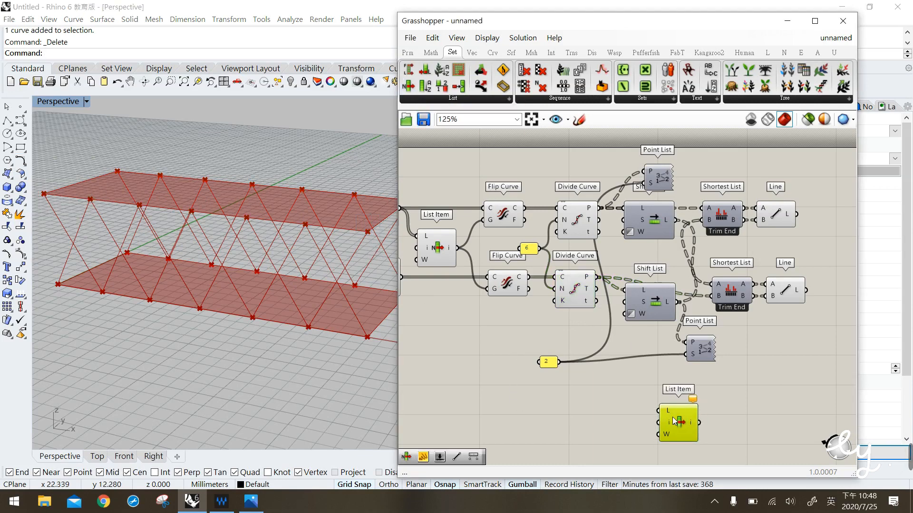
left_click(695, 422)
left_click_drag(597, 277, 637, 394)
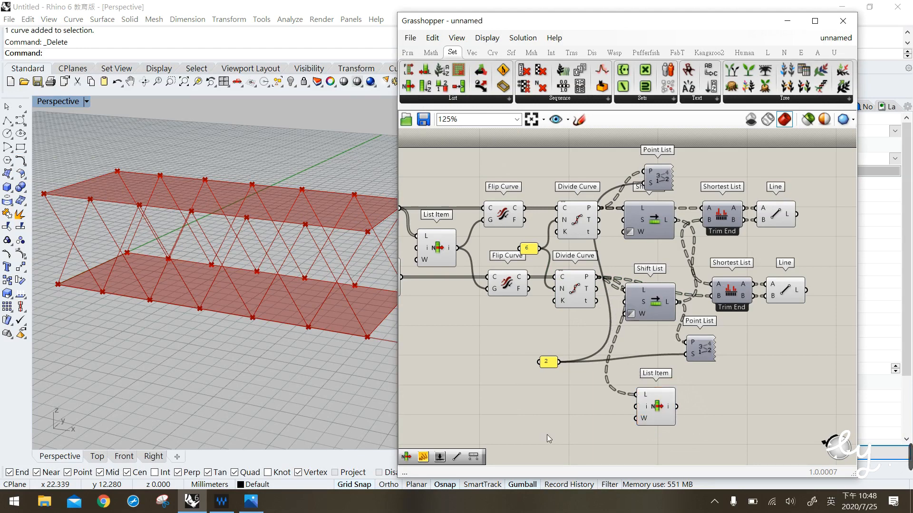
Add a panel with 0 and -1 on separate lines, disable Multiline Data, and connect it to the new List Item's index input.
double_click(573, 420)
type("panel")
key("Return")
double_click(581, 421)
key("BackSpace")
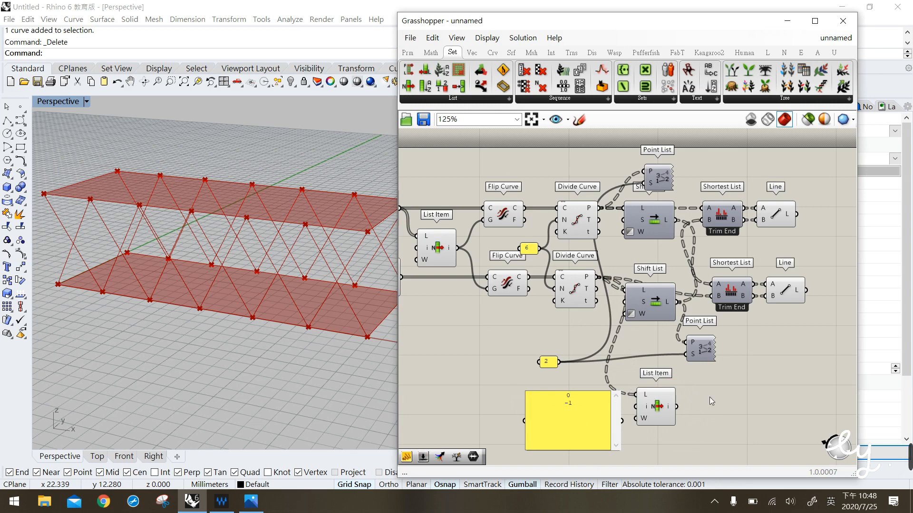
right_click(566, 428)
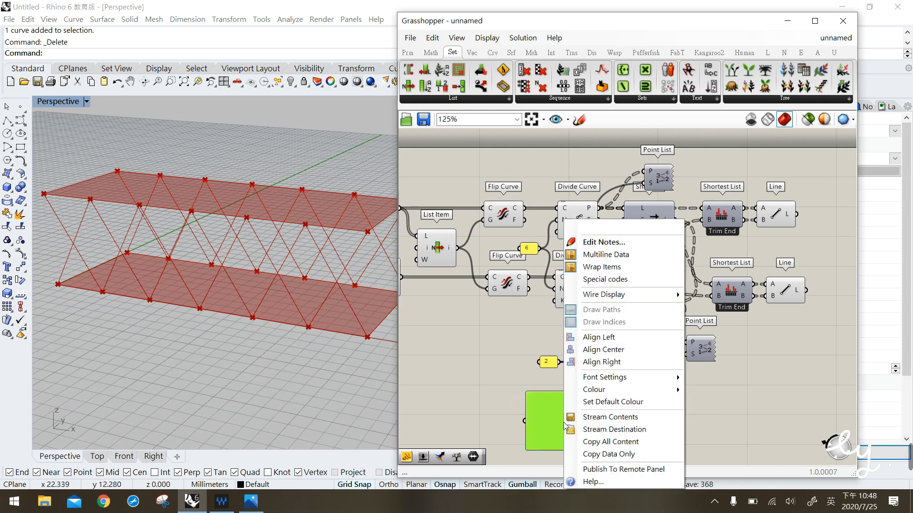
left_click(605, 255)
left_click_drag(620, 449, 635, 407)
left_click(669, 420)
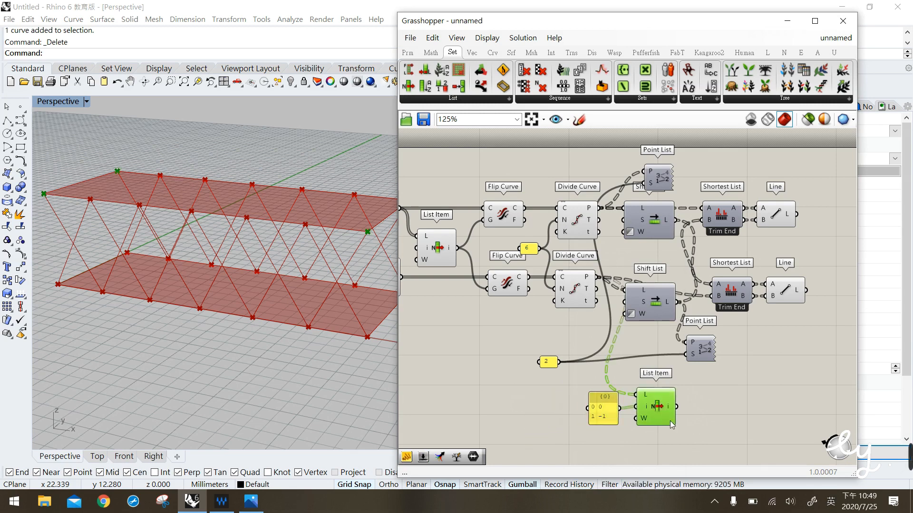
Examine List Item's corner points in the viewport, and highlight the upper Divide Curve's points for comparison.
scroll(250, 300, "down", 2)
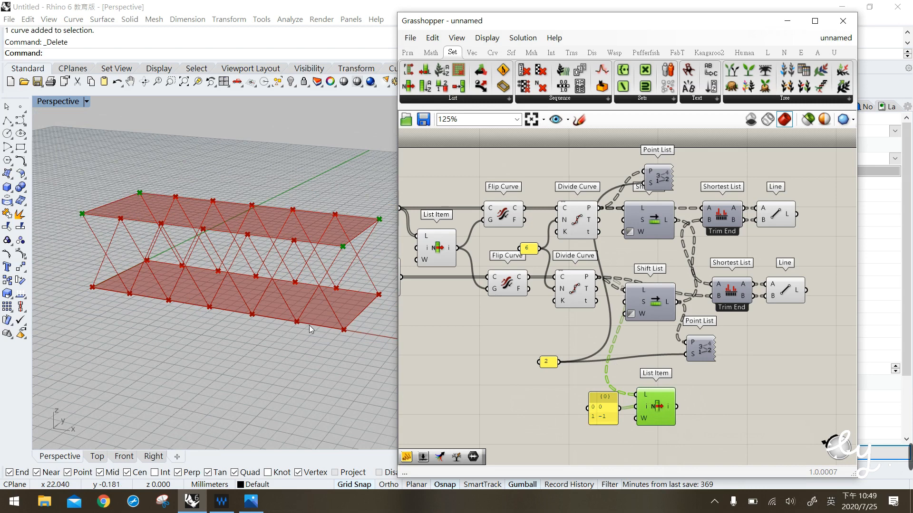
left_click_drag(84, 272, 106, 307)
left_click(576, 221)
left_click_drag(331, 309, 353, 349)
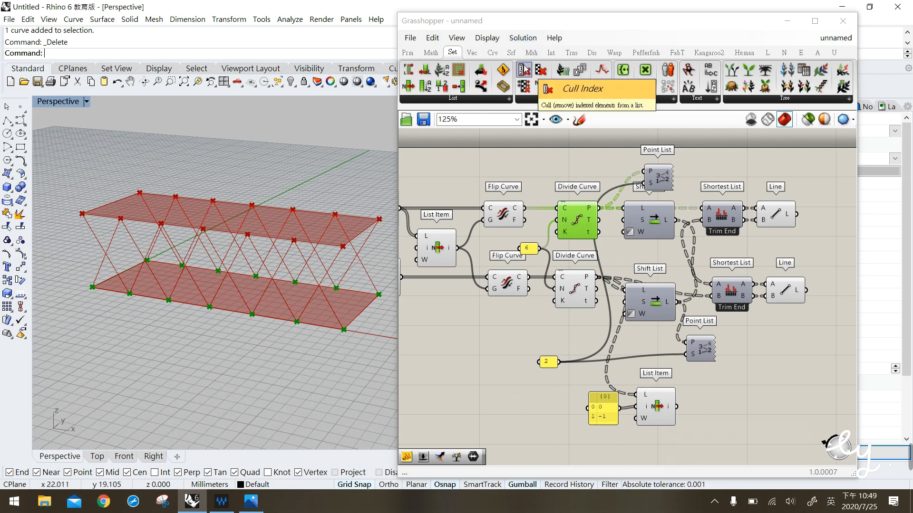
Add a Cull Index component and place it above the upper component row.
left_click_drag(525, 70, 569, 176)
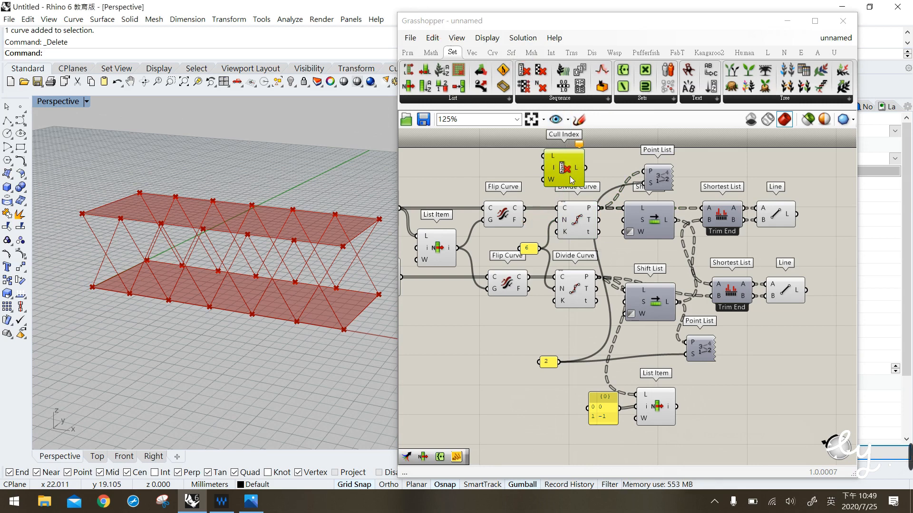
left_click(573, 176)
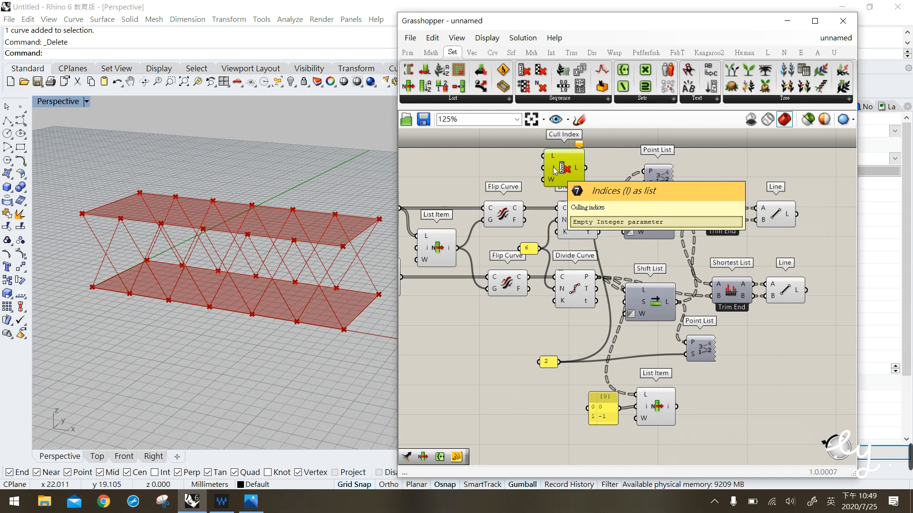
right_click_drag(591, 243, 532, 264)
left_click_drag(520, 195, 639, 176)
Delete both Point List components and the text-size panel containing 2.
left_click(599, 205)
left_click_drag(599, 206, 540, 386)
key("Delete")
left_click(638, 377)
key("Delete")
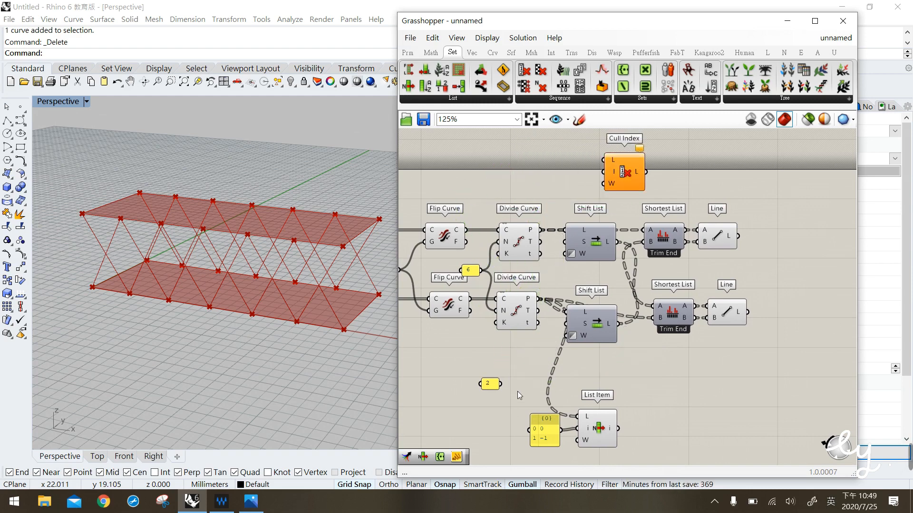
left_click(488, 383)
key("Delete")
Feed Cull Index's L from the upper Divide Curve's points and its I from a copy of the 0 and -1 panel.
left_click_drag(542, 231, 582, 176)
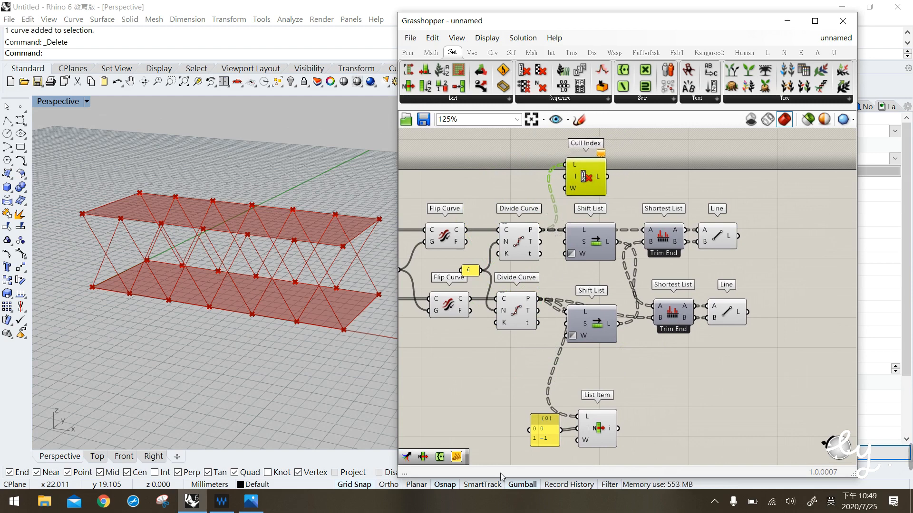
left_click(545, 448)
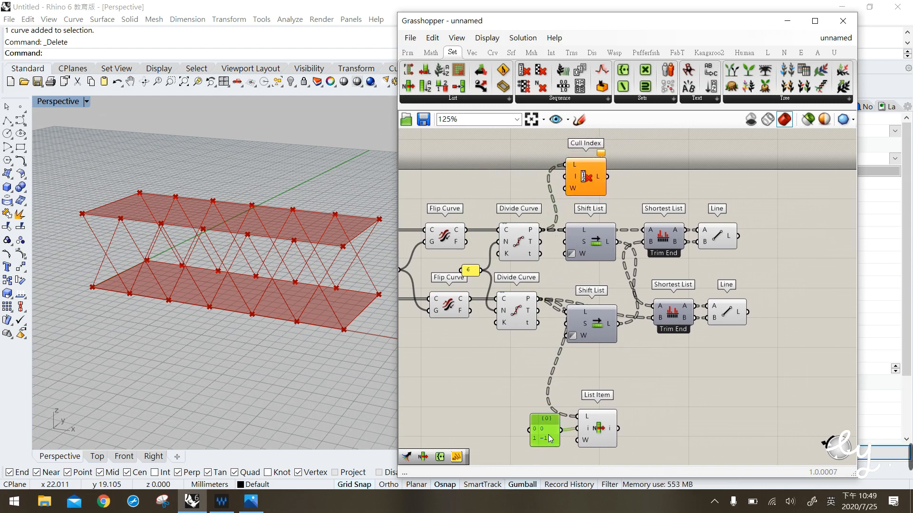
left_click_drag(546, 440, 531, 185)
mouse_move(550, 176)
left_mouse_down()
mouse_move(563, 176)
mouse_move(538, 179)
left_mouse_up()
left_click(574, 176)
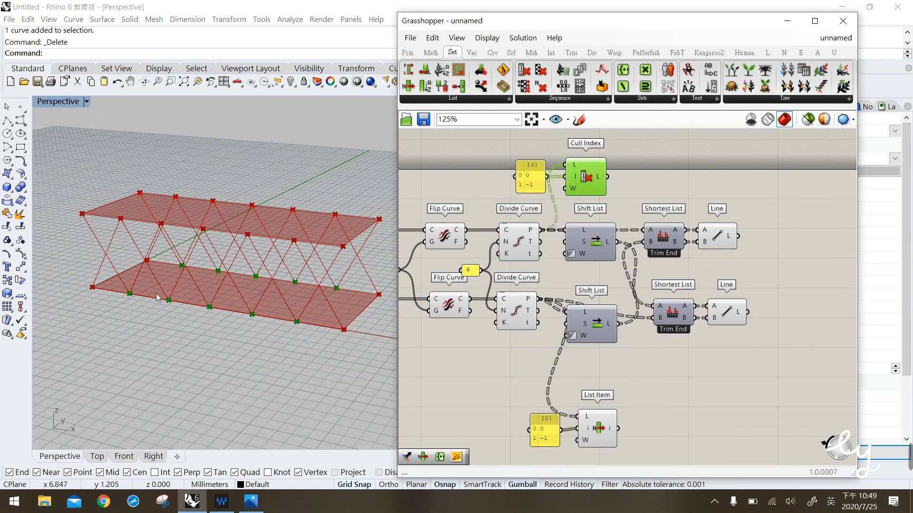
Highlight the outputs of List Item and Cull Index in turn to compare the selected end points with the remaining intermediate points.
left_click(162, 312)
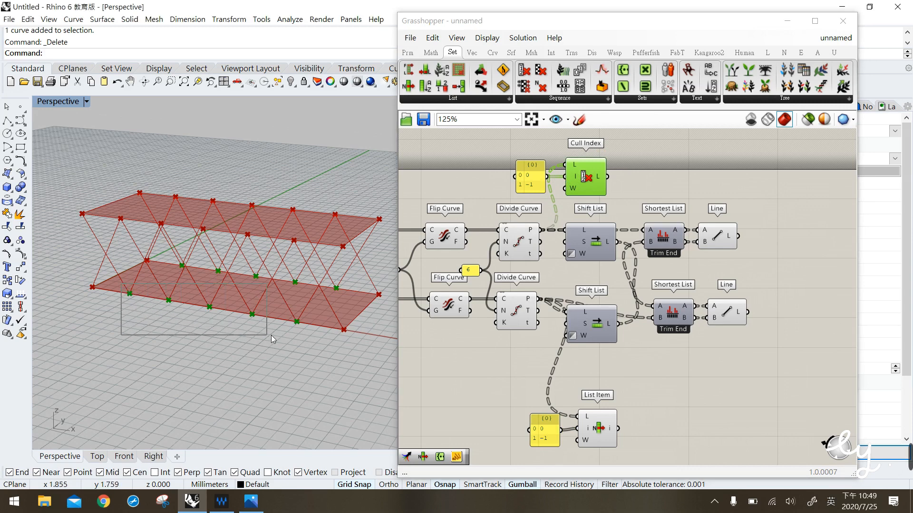
left_click(724, 373)
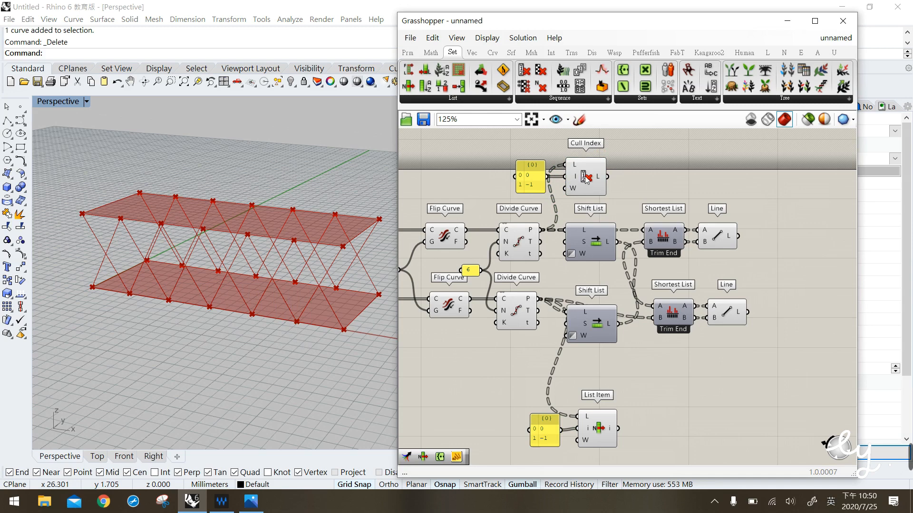
left_click(611, 439)
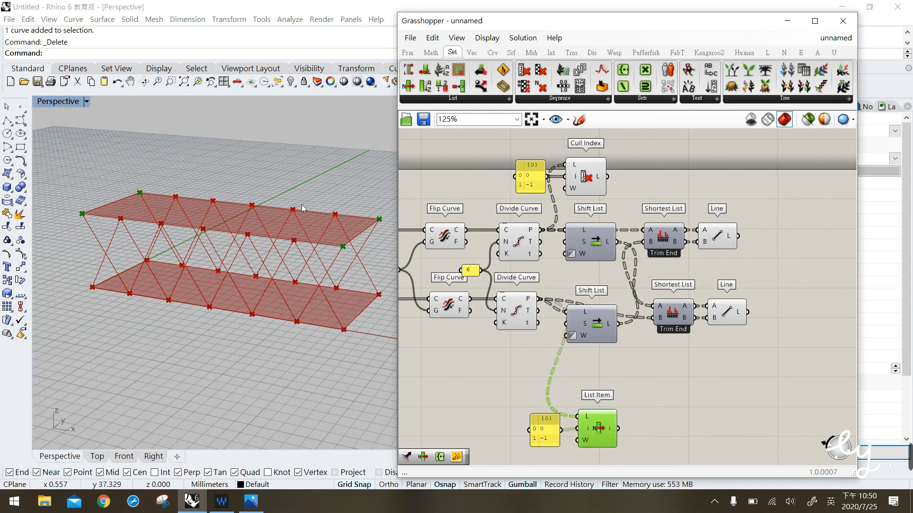
left_click(594, 182)
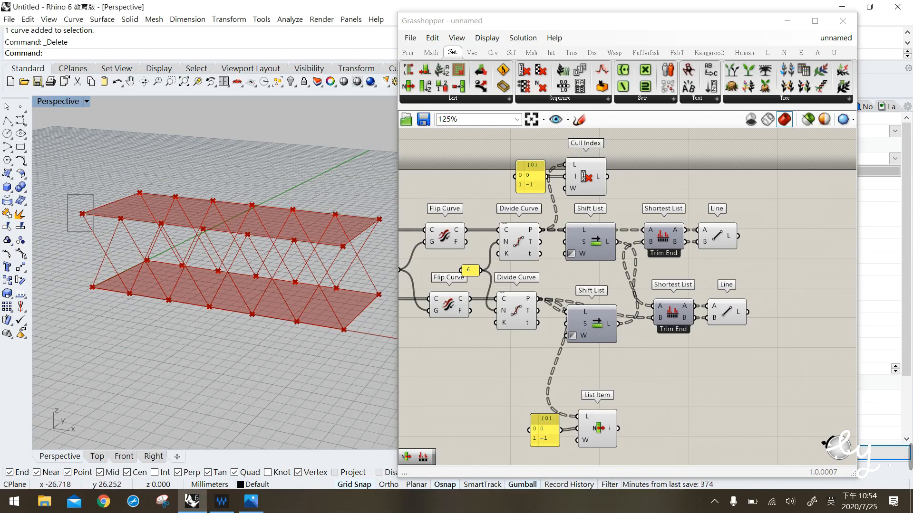
left_click_drag(117, 281, 311, 353)
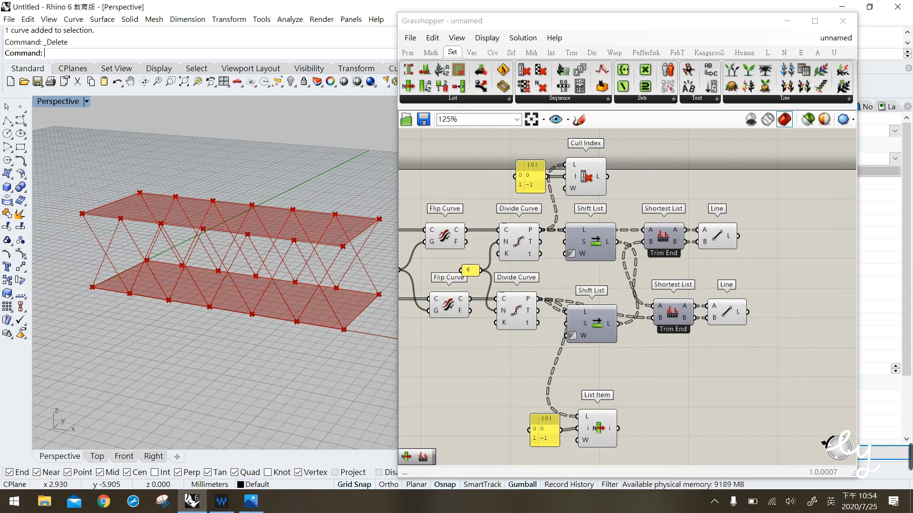
left_click_drag(121, 284, 309, 363)
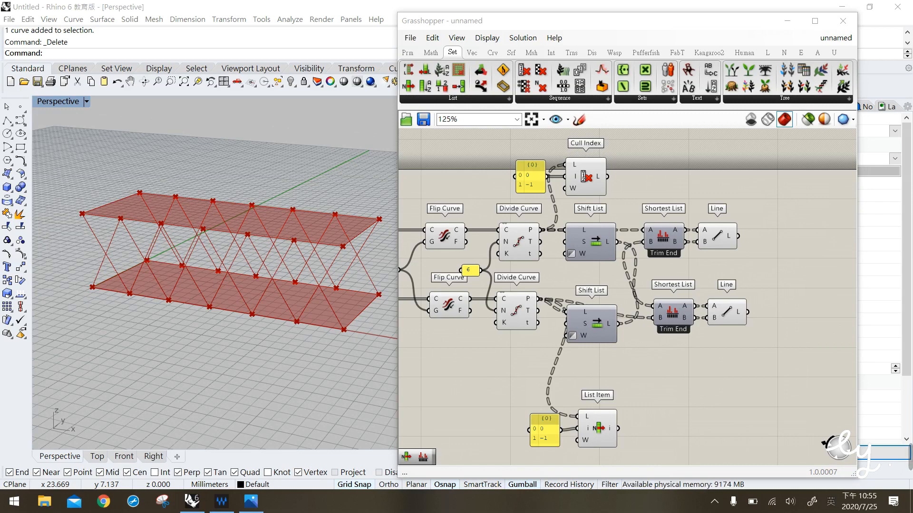
Copy the lower Line component below itself, wiring its A from Cull Index's L and its B from List Item's i, and inspect the lines.
left_click_drag(718, 320, 726, 384, "alt")
left_click(564, 372)
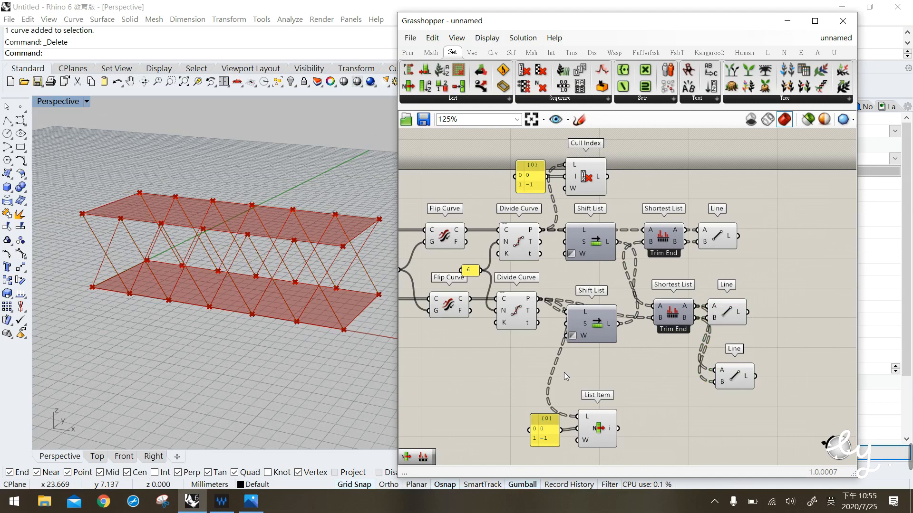
left_click_drag(607, 177, 717, 371)
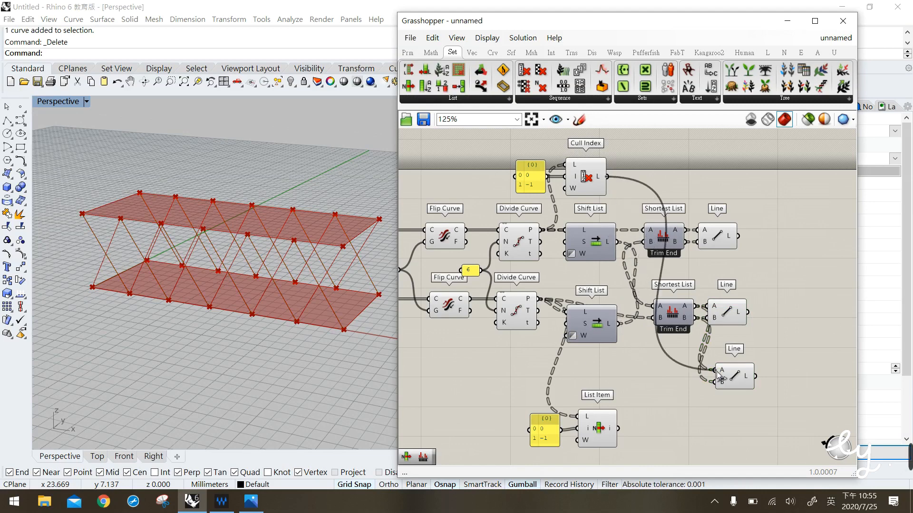
left_click_drag(618, 428, 717, 384)
left_click(735, 374)
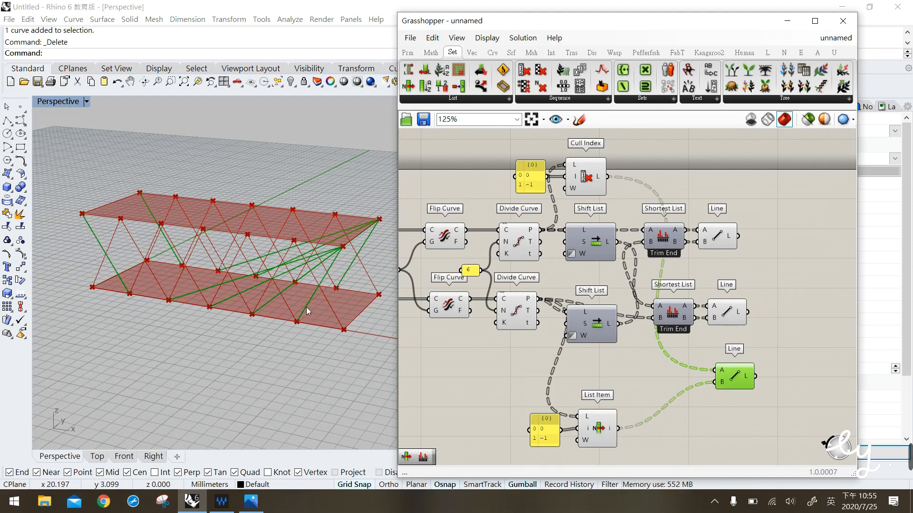
right_click_drag(288, 267, 284, 311)
mouse_move(229, 285)
right_mouse_down()
mouse_move(243, 293)
mouse_move(246, 285)
right_mouse_up()
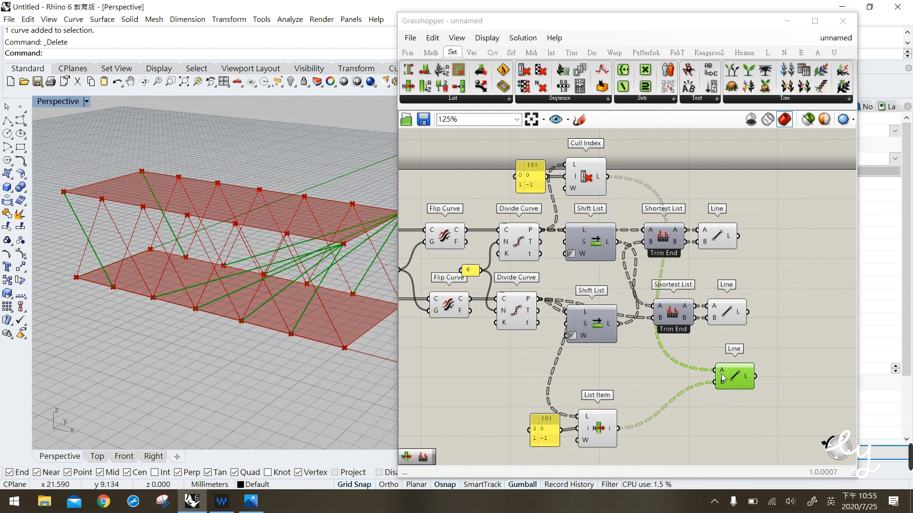
Move List Item and its 0 and -1 panel up, closer to the lower Shift List.
left_click(597, 431)
left_click_drag(637, 457, 600, 402)
left_click(749, 362)
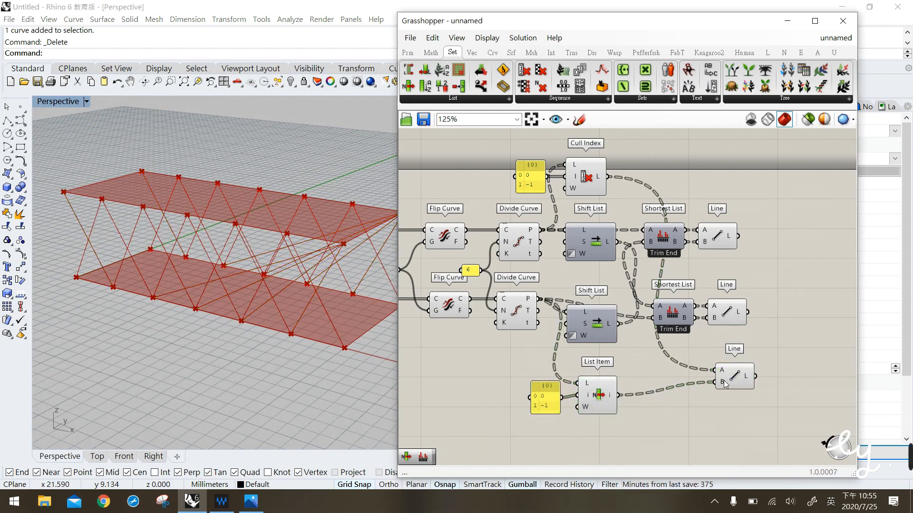
Check the new Line's input data structure and highlight List Item and Cull Index together to compare their points.
mouse_move(724, 384)
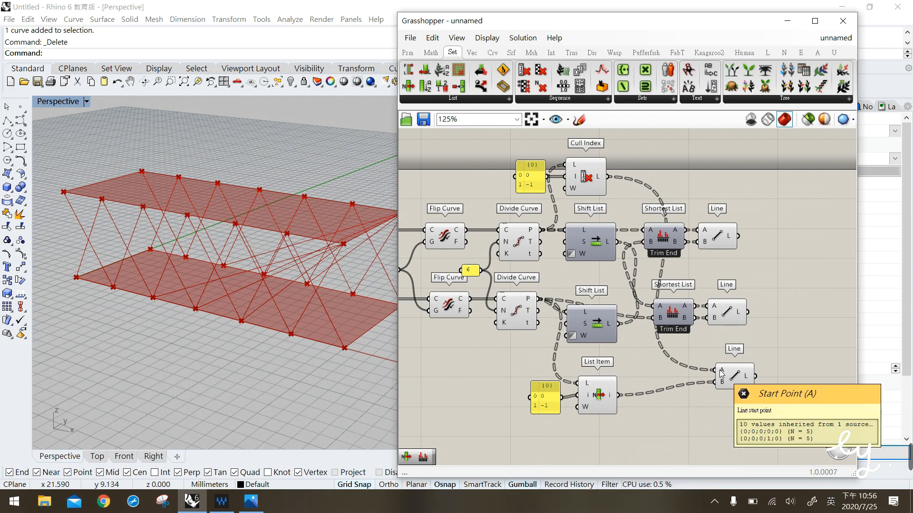
left_click(590, 396)
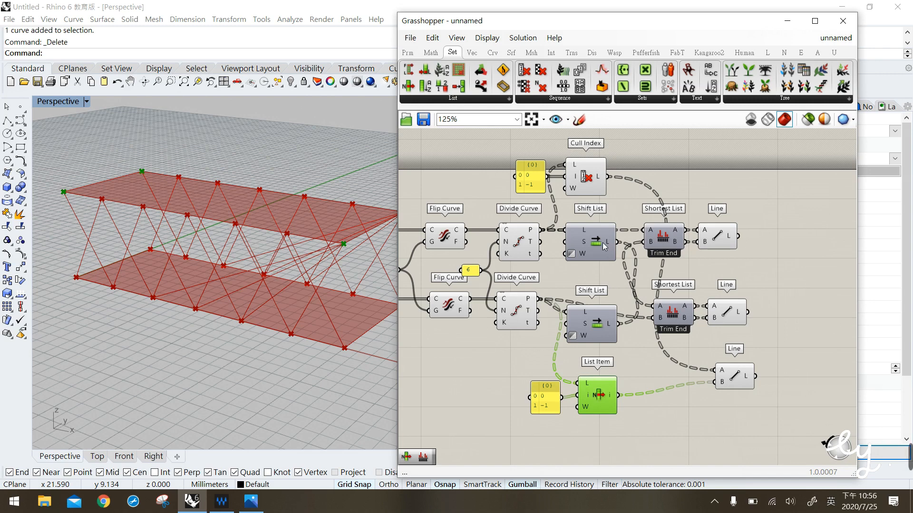
left_click(584, 175, "shift")
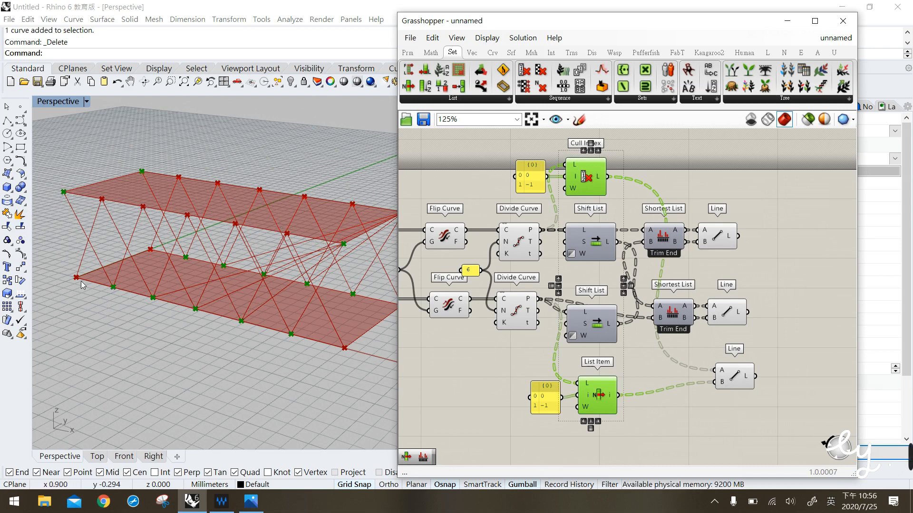
Delete the Line component joining Cull Index and List Item, and add a Cross Reference component beside List Item.
left_click(735, 380)
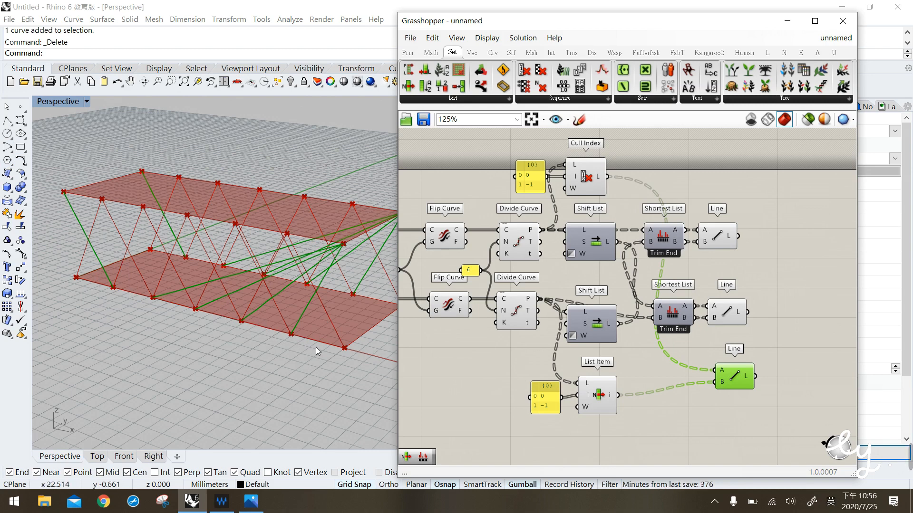
key("Delete")
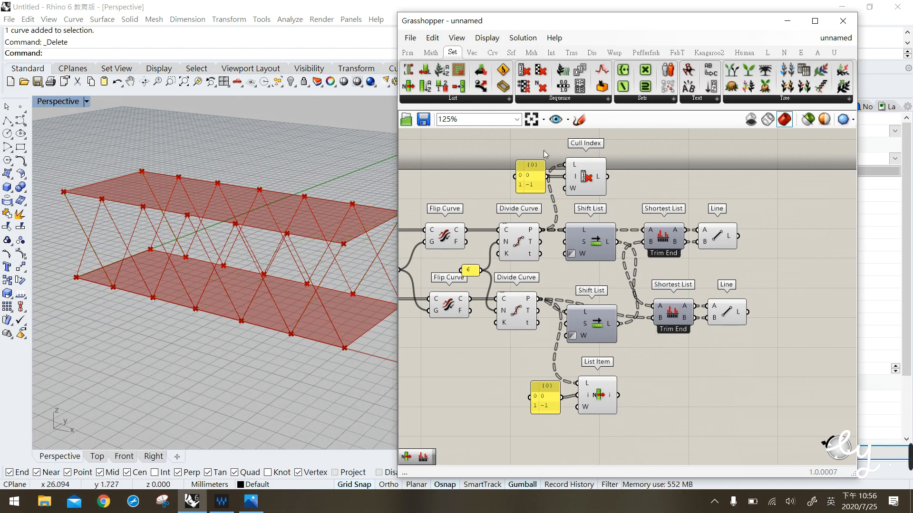
left_click(454, 99)
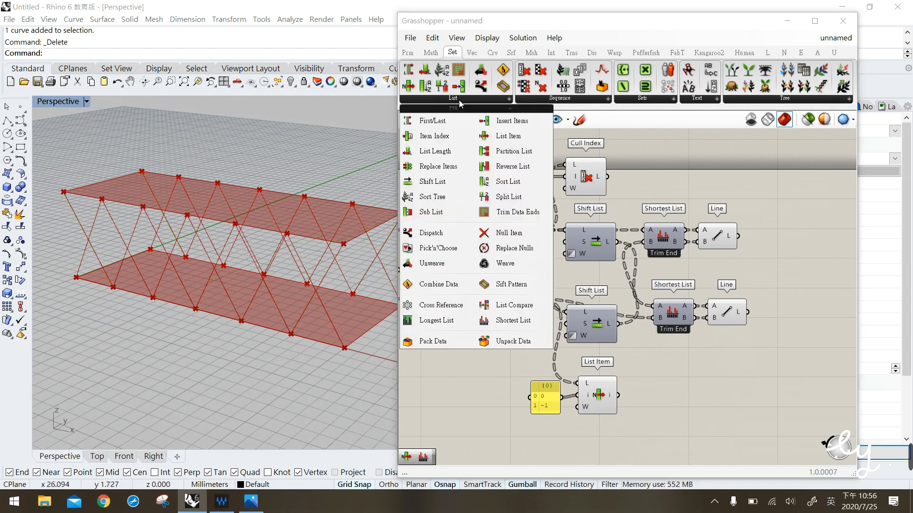
left_click(448, 308)
left_click(699, 405)
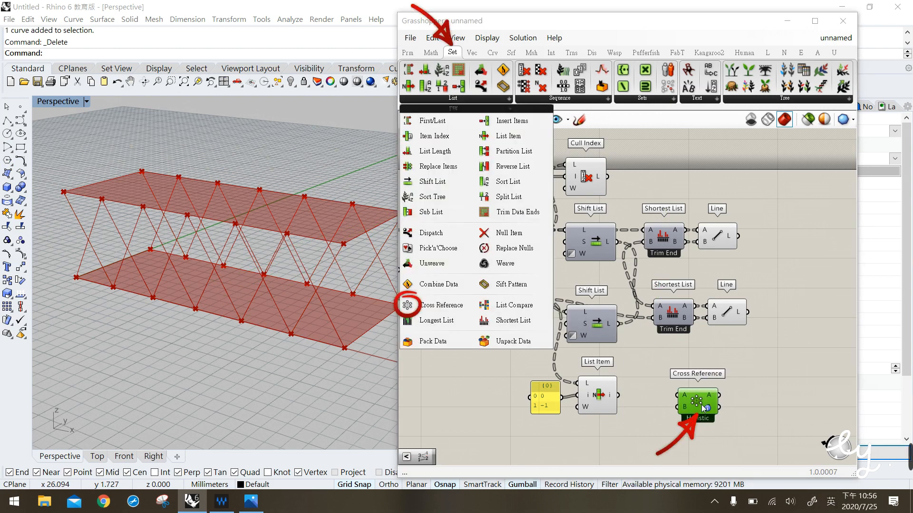
left_click(714, 350)
Feed Cross Reference's A from List Item's i and its B from Cull Index's L, and align it with List Item.
left_click(590, 174)
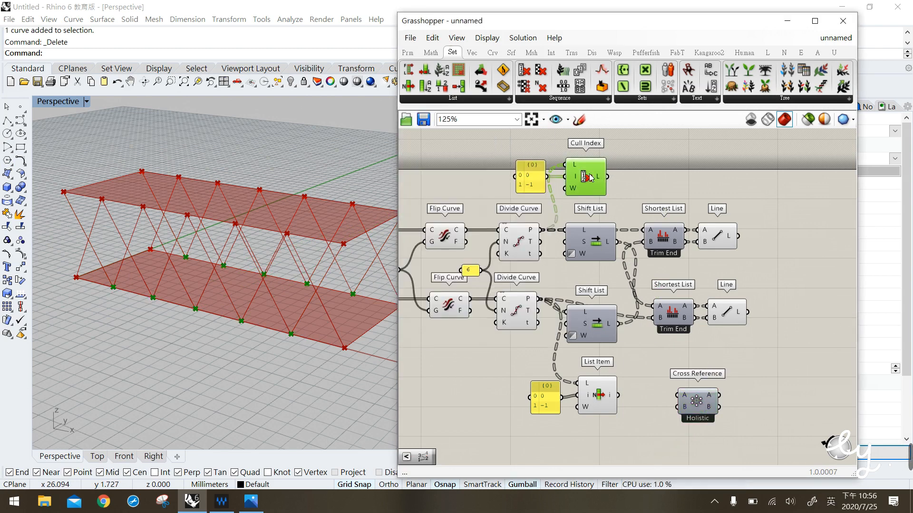
left_click_drag(611, 180, 683, 398)
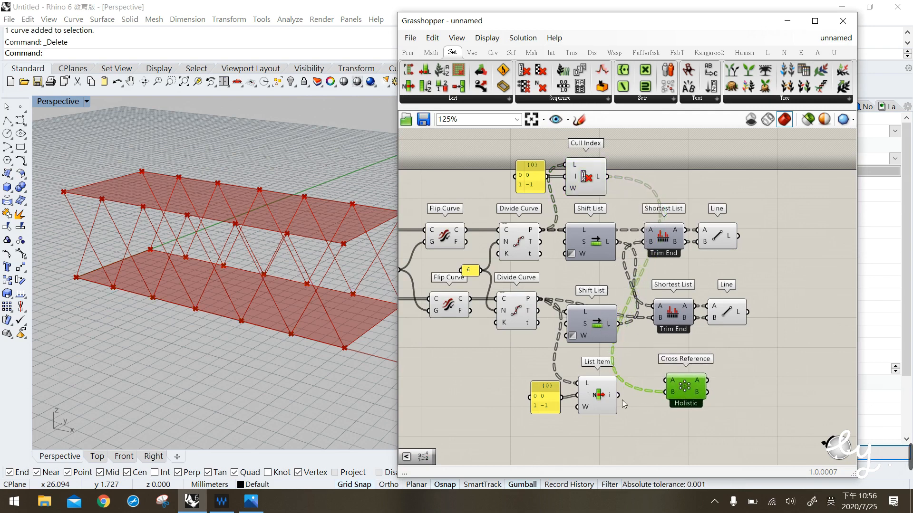
left_click_drag(618, 396, 669, 385)
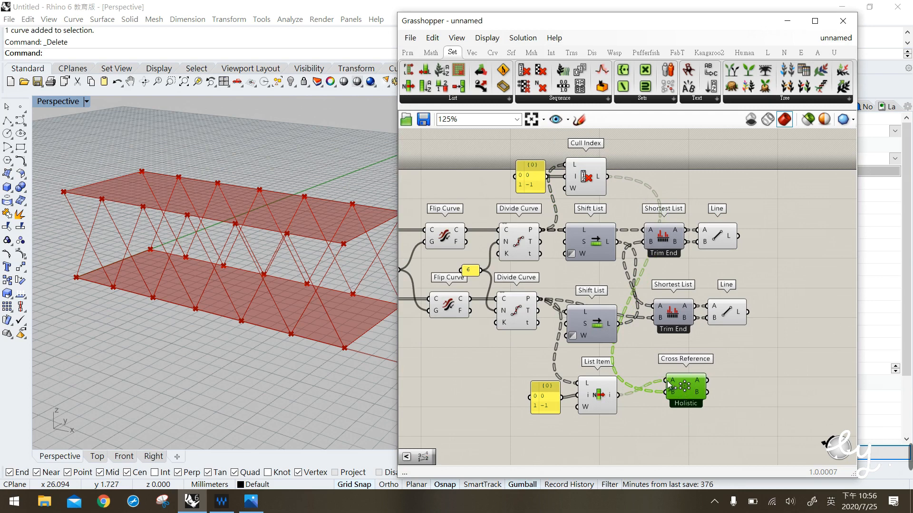
left_click(600, 403)
left_click(631, 409)
left_click_drag(682, 393, 676, 408)
Copy a Line component beside Cross Reference and feed its A and B from Cross Reference's A and B outputs.
left_click(728, 318)
left_click_drag(729, 317, 743, 400, "alt")
left_click(711, 399)
left_click(759, 360)
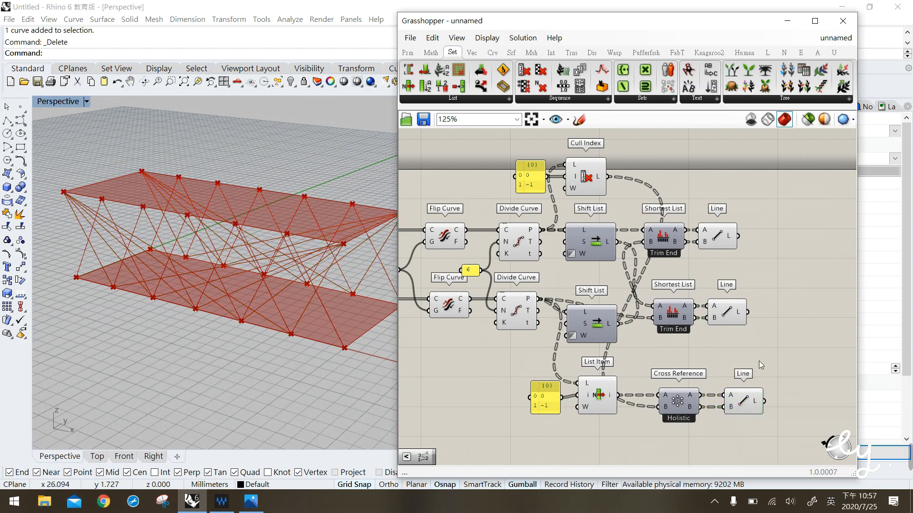
Examine the truss from several angles and highlight all three Line components to check the diagonal members.
mouse_move(223, 314)
right_mouse_down()
mouse_move(188, 287)
mouse_move(206, 348)
mouse_move(213, 315)
mouse_move(219, 326)
right_mouse_up()
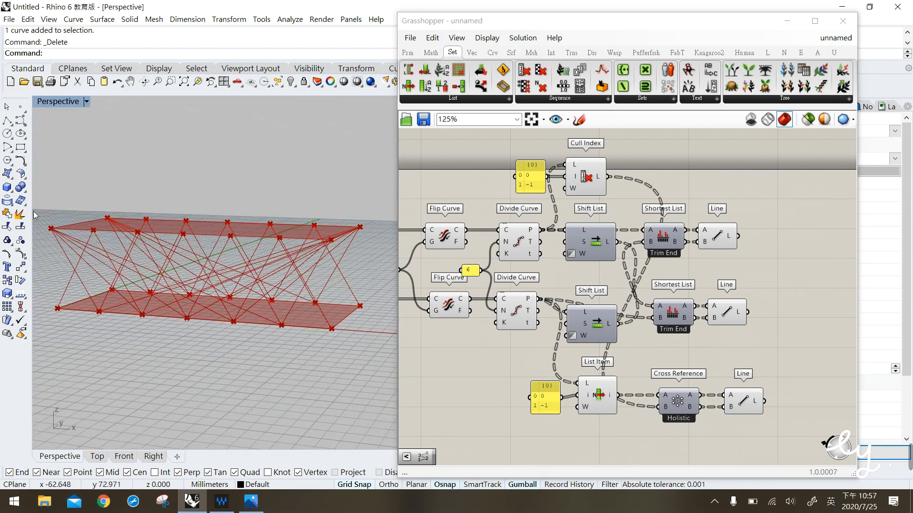
right_click_drag(344, 233, 203, 331)
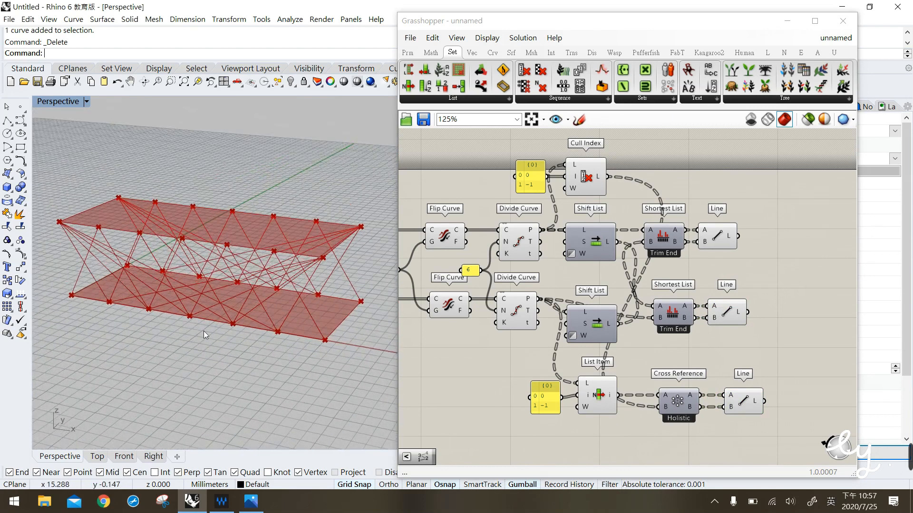
left_click_drag(103, 296, 287, 366)
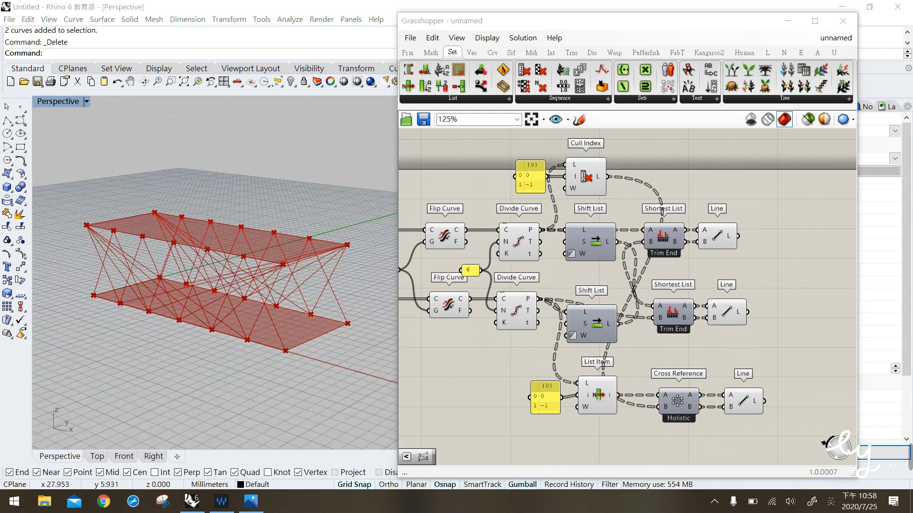
left_click_drag(779, 415, 722, 223)
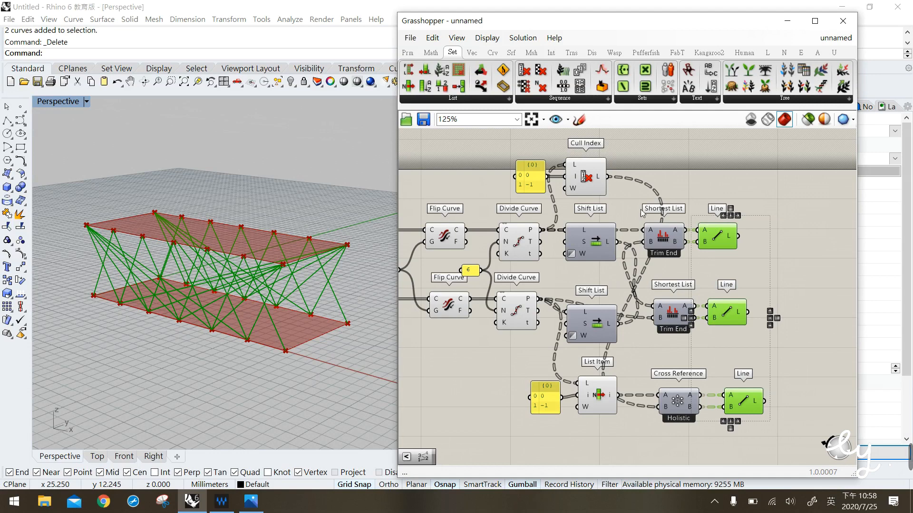
left_click(670, 179)
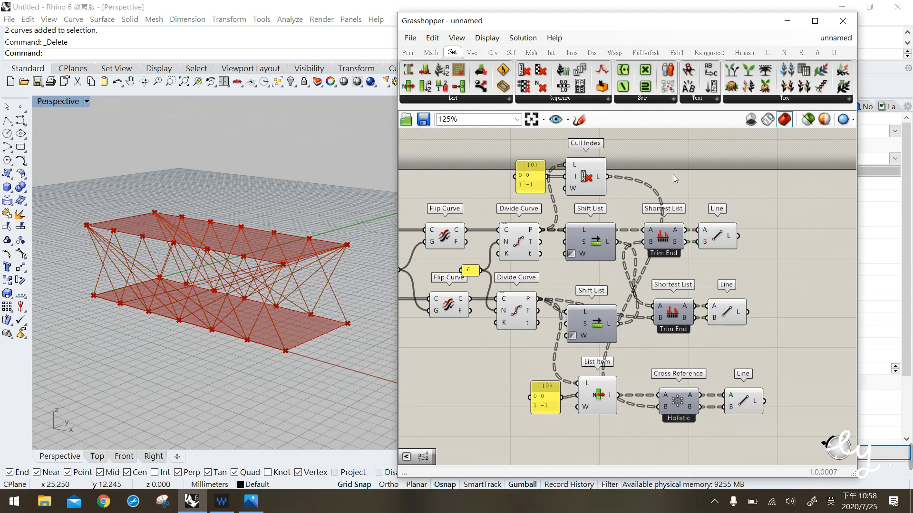
Highlight the points of both Divide Curve components and inspect the data structure of the upper one's P output.
left_click(519, 244)
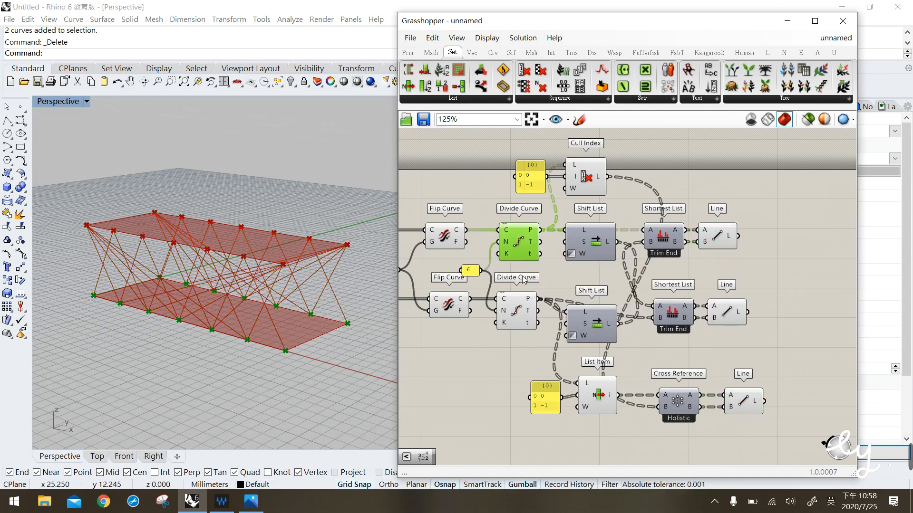
left_click(516, 317, "shift")
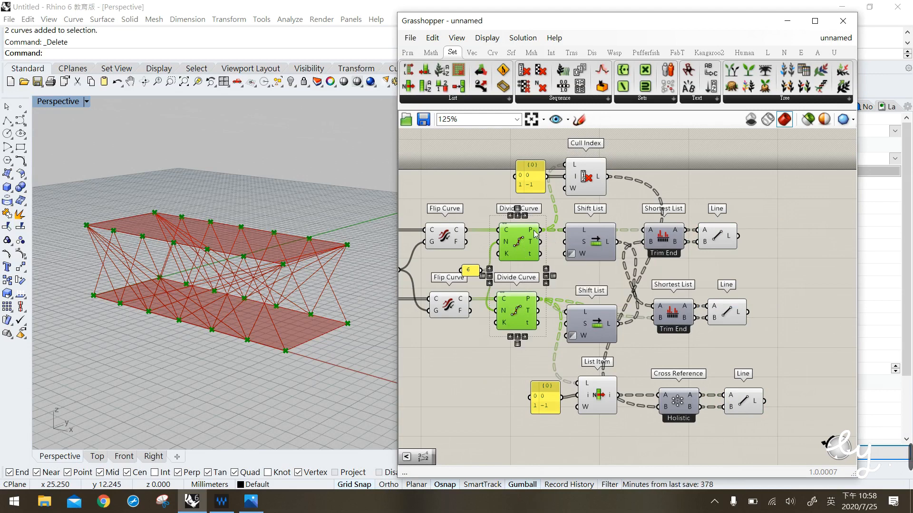
mouse_move(535, 233)
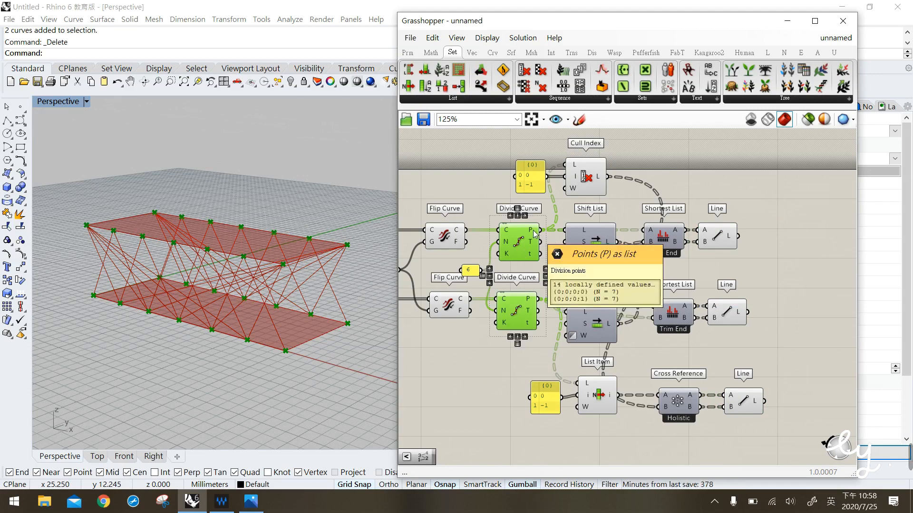
left_click(710, 181)
Add verticals with a copied Line component, feeding A from the upper Divide Curve's P and B from the lower Divide Curve's P.
left_click(711, 242)
left_click_drag(725, 246, 809, 280, "alt")
left_click(436, 292)
left_click_drag(537, 231, 786, 268)
left_click_drag(539, 298, 785, 280)
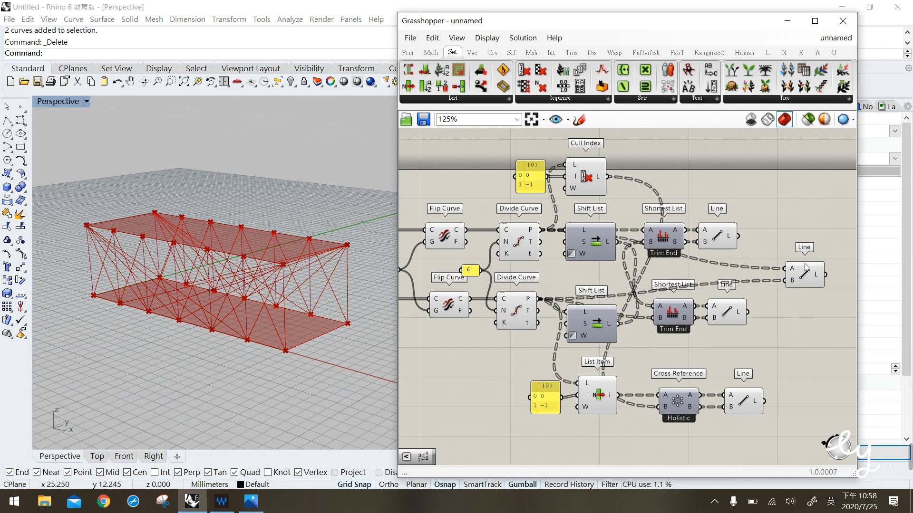
left_click(807, 271)
right_click_drag(301, 306, 199, 299)
left_click(807, 309)
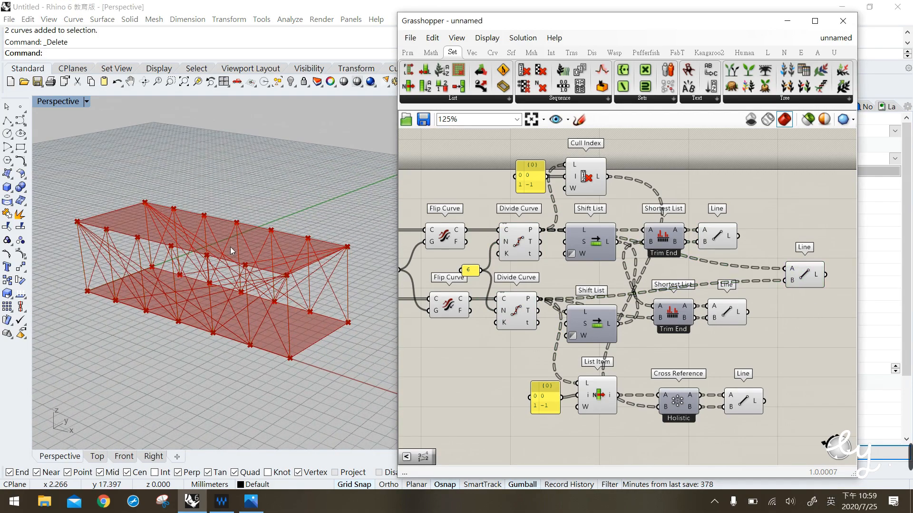
right_click_drag(230, 247, 254, 247)
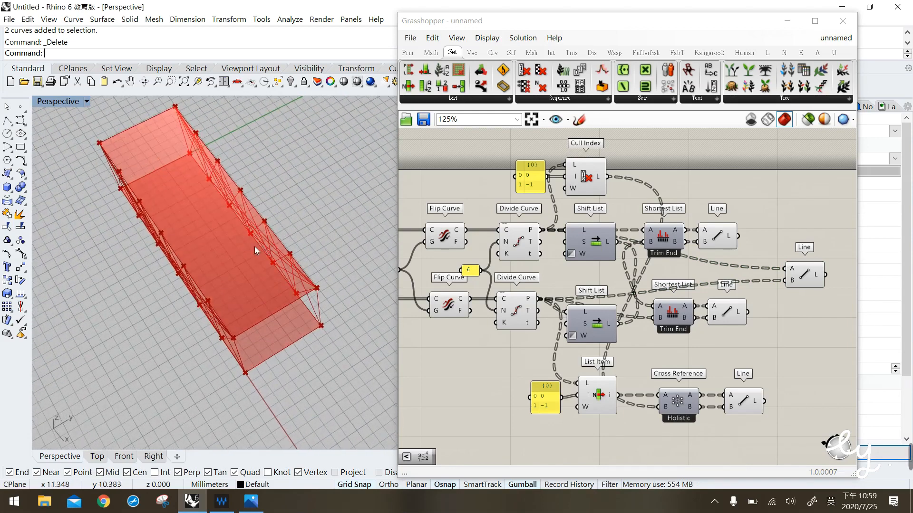
left_click(7, 120)
left_click(242, 341)
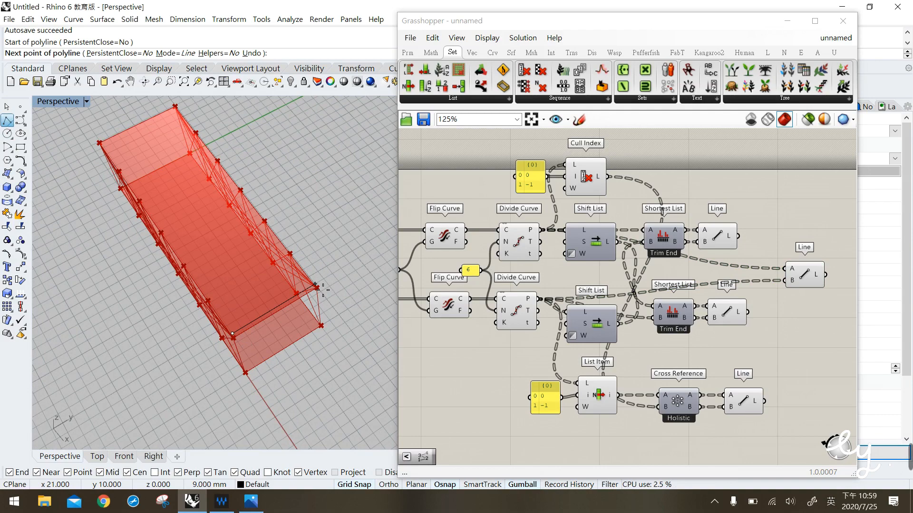
key("Escape")
right_click_drag(239, 353, 271, 318)
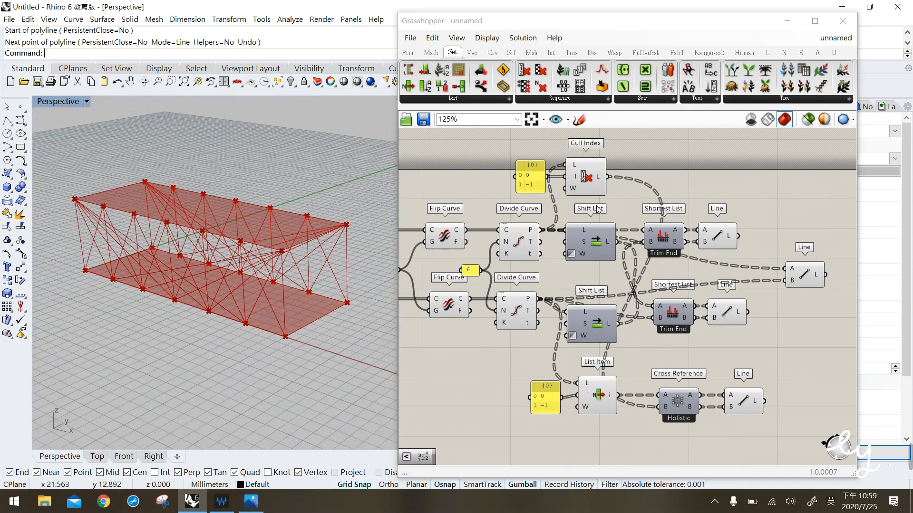
Highlight the upper Divide Curve's points and examine how its branches group the lower deck points along each side.
left_click(520, 238)
left_click(560, 268)
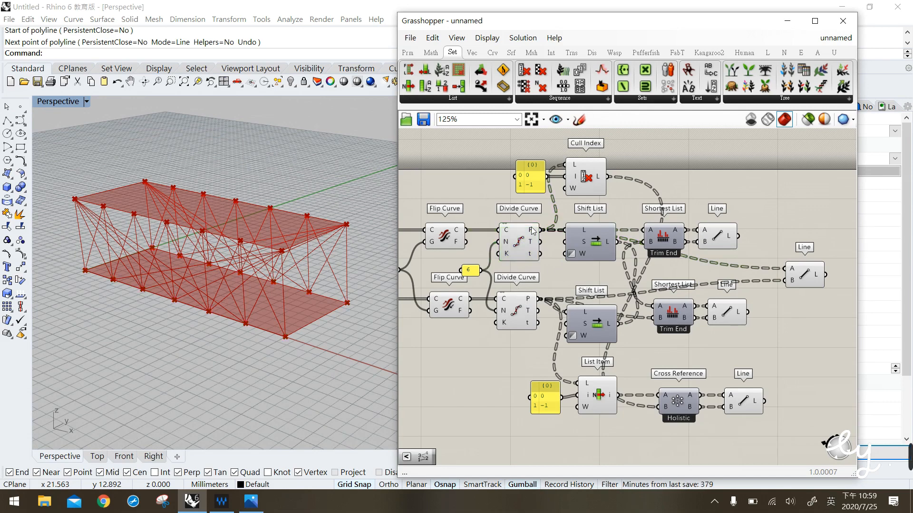
mouse_move(533, 231)
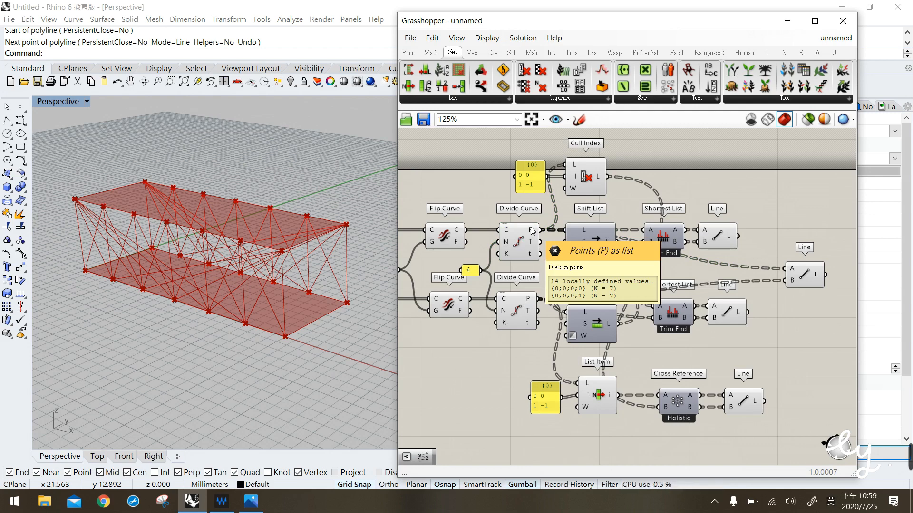
left_click(522, 250)
right_click_drag(341, 339, 343, 326)
left_click_drag(365, 347, 99, 256)
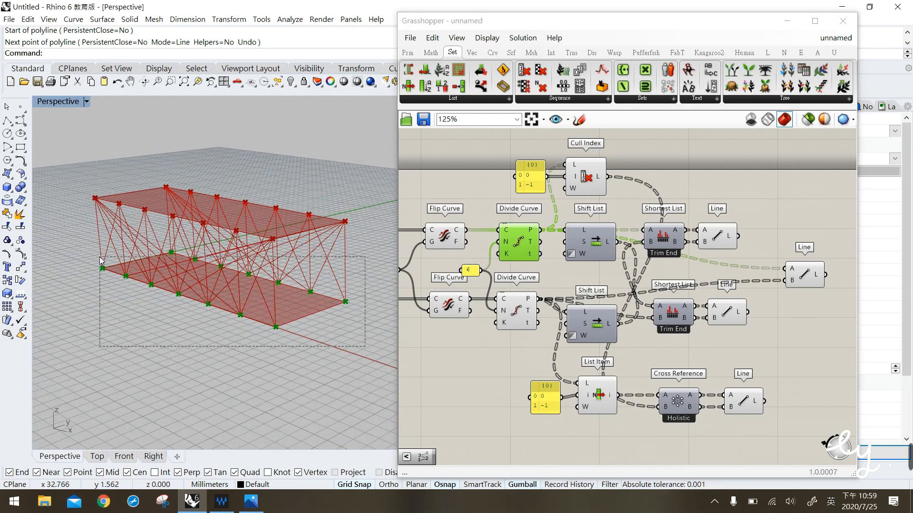
left_click_drag(362, 350, 140, 298)
right_click_drag(319, 359, 252, 352)
left_click_drag(211, 233, 274, 315)
left_click_drag(297, 218, 355, 318)
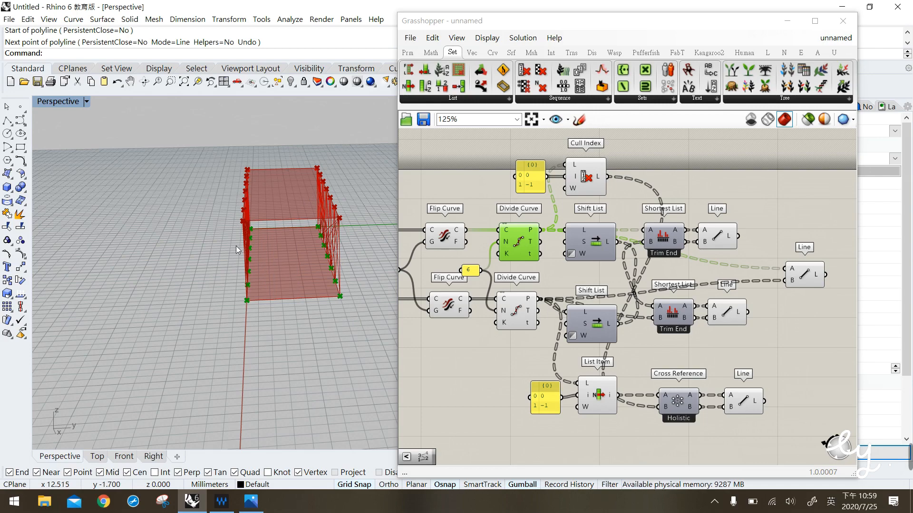
left_click_drag(302, 220, 364, 346)
Highlight the lower Divide Curve's points and examine how the upper deck points are grouped along each side.
left_click(509, 373)
left_click(522, 316)
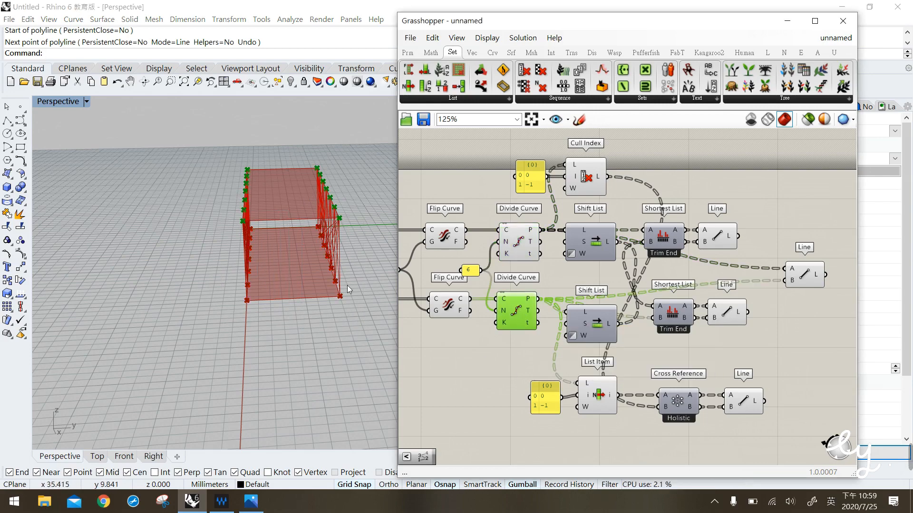
right_click_drag(266, 304, 252, 266)
left_click_drag(212, 179, 263, 238)
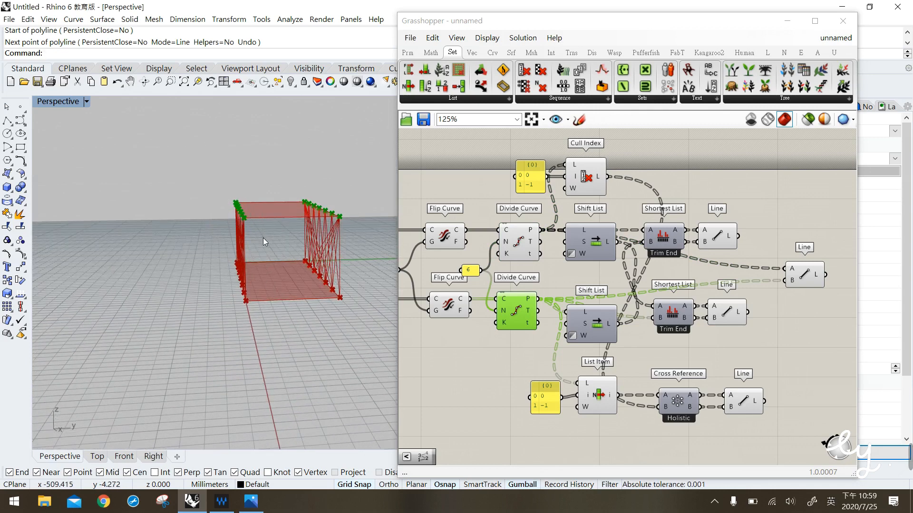
Highlight the points of both Divide Curve components, and of the upper one alone, to examine how they group along each bridge side.
left_click_drag(276, 184, 352, 237)
left_click_drag(204, 180, 320, 227)
left_click_drag(162, 286, 365, 323)
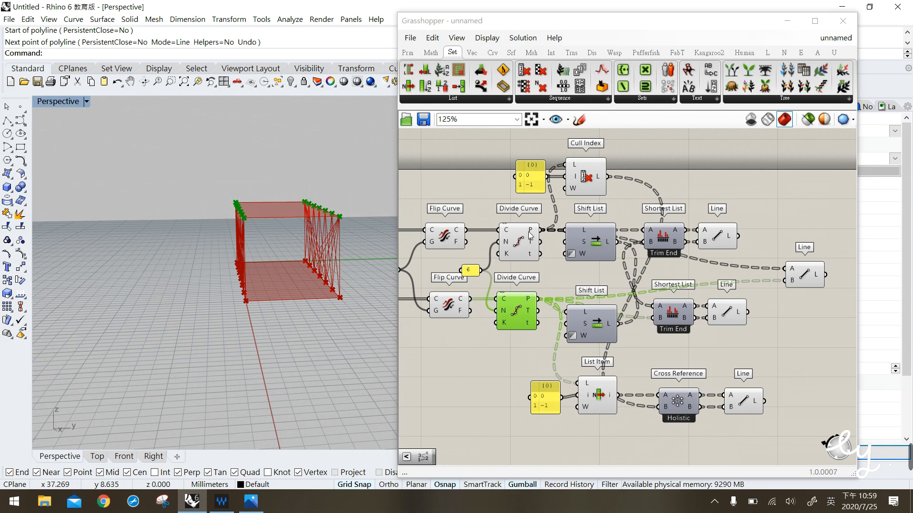
left_click(507, 254, "shift")
left_click_drag(211, 169, 286, 367)
left_click_drag(294, 142, 381, 384)
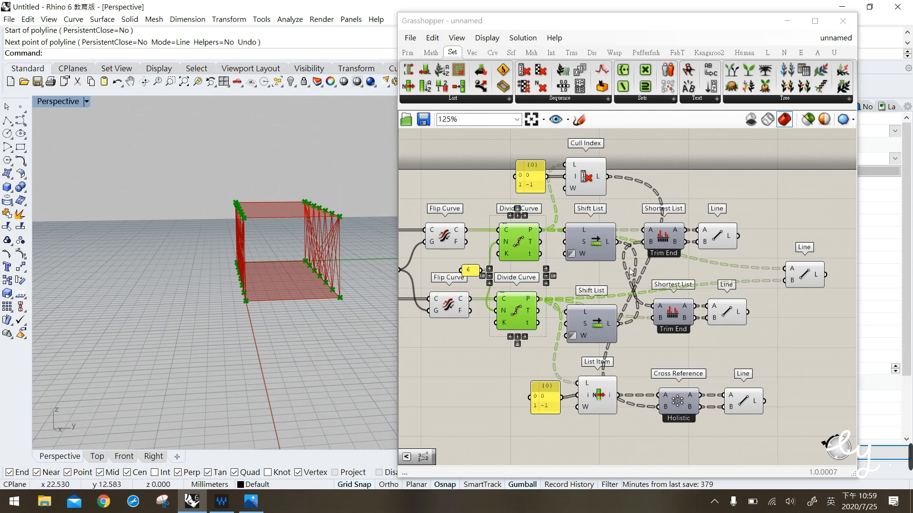
left_click(504, 270)
left_click(529, 242)
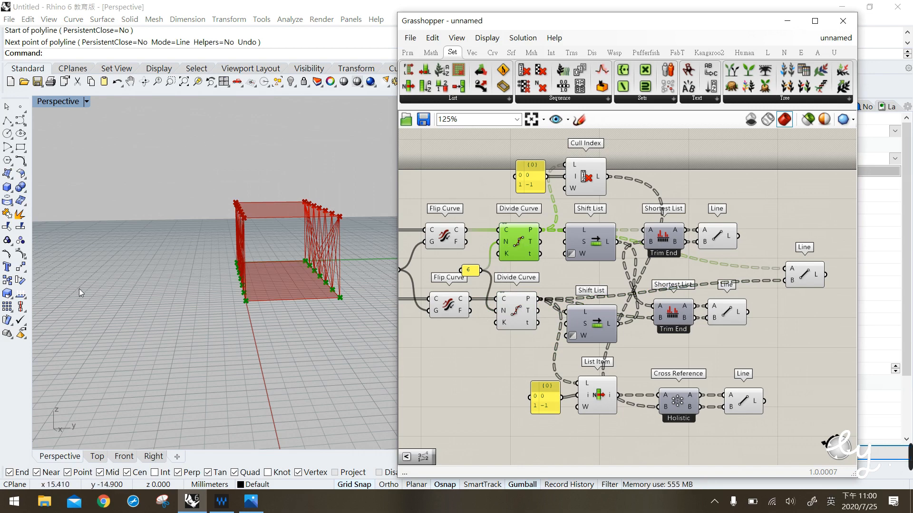
right_click_drag(79, 289, 188, 228)
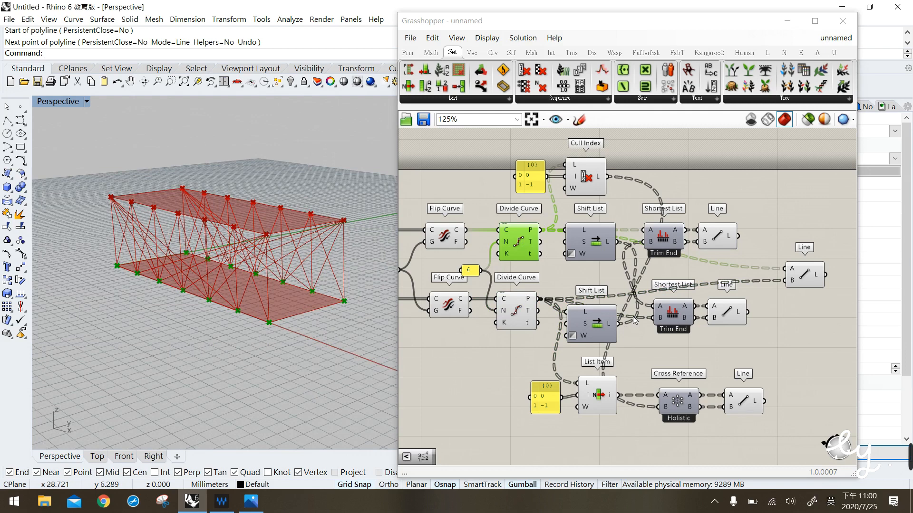
left_click(553, 288)
Place a Merge component below List Item, feeding D1 from the upper Divide Curve's P and D2 from the lower Divide Curve's P.
right_click_drag(554, 288, 543, 263)
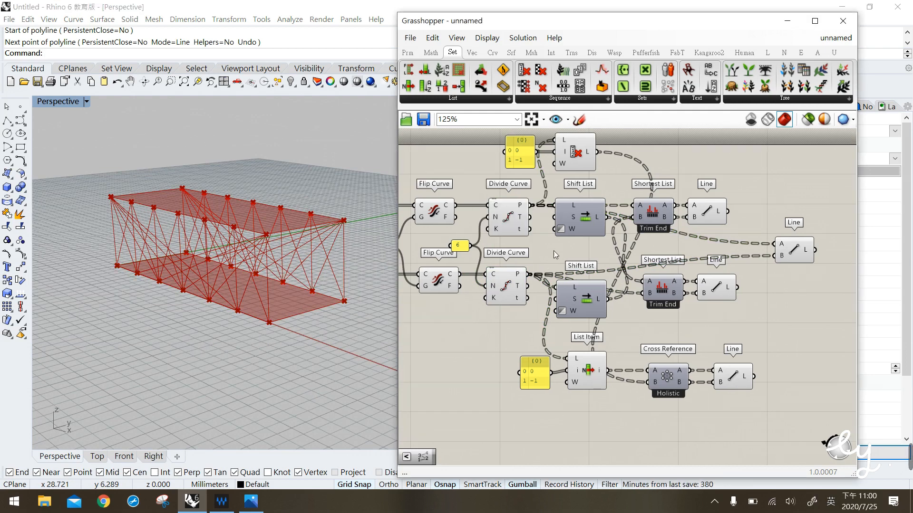
left_click(758, 100)
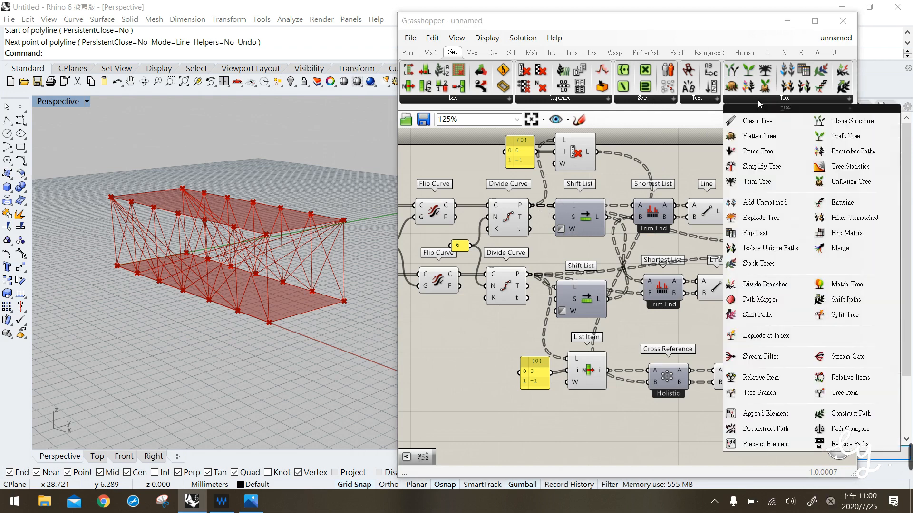
mouse_move(837, 252)
left_mouse_down()
mouse_move(694, 337)
mouse_move(588, 427)
left_mouse_up()
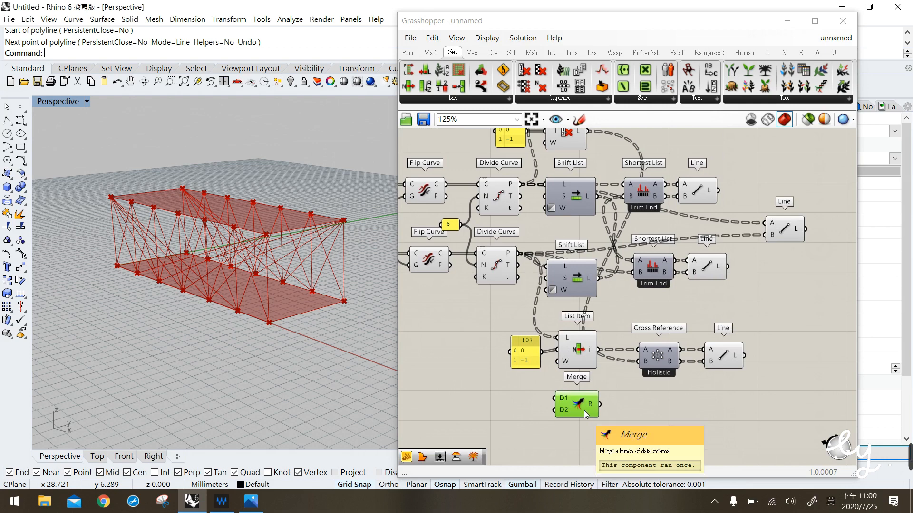
left_click(496, 199)
mouse_move(520, 184)
left_mouse_down()
mouse_move(549, 409)
mouse_move(556, 401)
left_mouse_up()
mouse_move(519, 253)
left_mouse_down()
mouse_move(538, 273)
mouse_move(557, 413)
left_mouse_up()
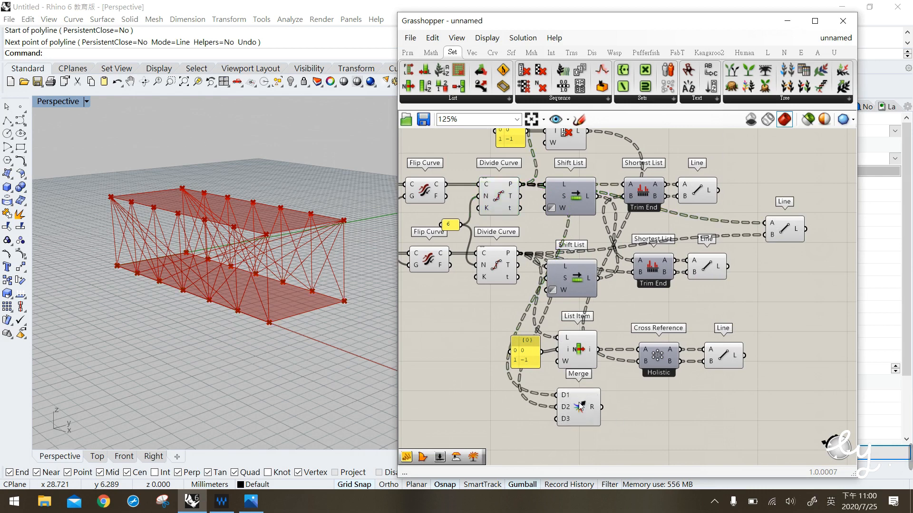
Remove the unused D3 input from the Merge component and move the component slightly lower.
left_click(573, 414)
scroll(581, 438, "up", 3)
scroll(581, 435, "up", 3)
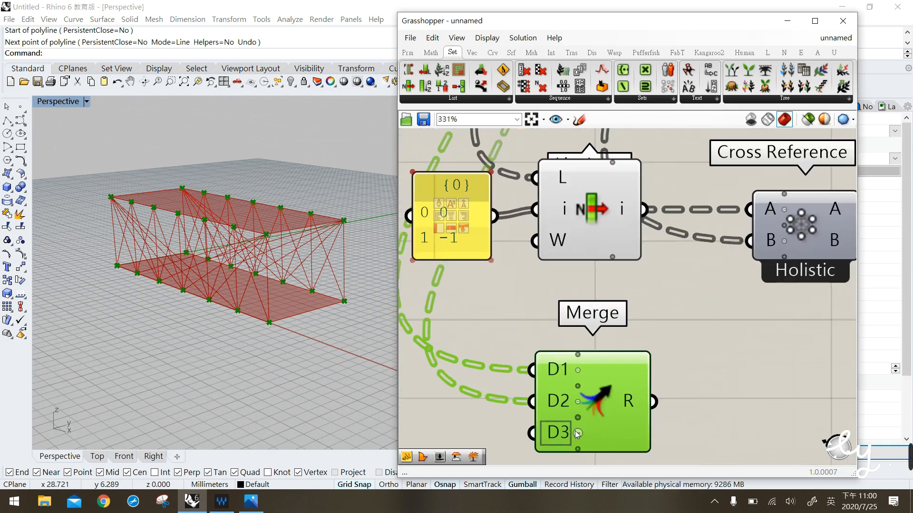
left_click(578, 433)
scroll(578, 434, "down", 5)
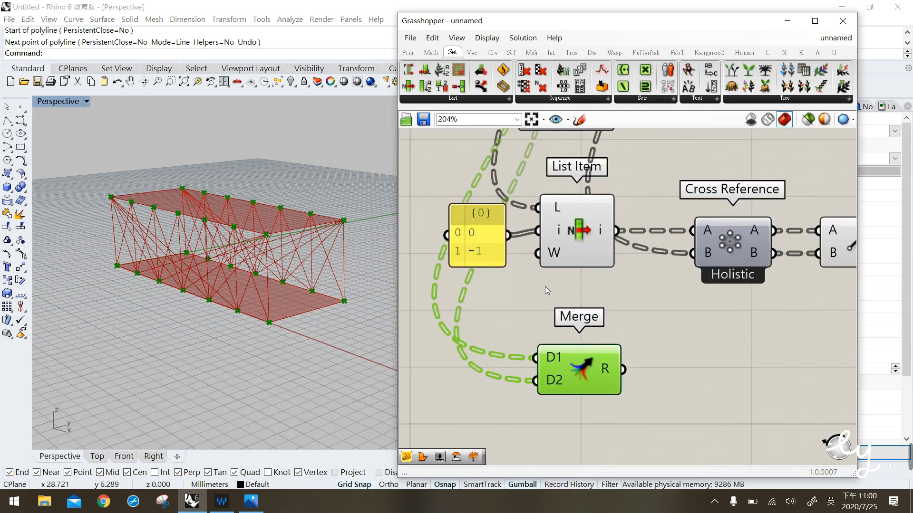
left_click_drag(572, 332, 569, 353)
left_click(590, 361)
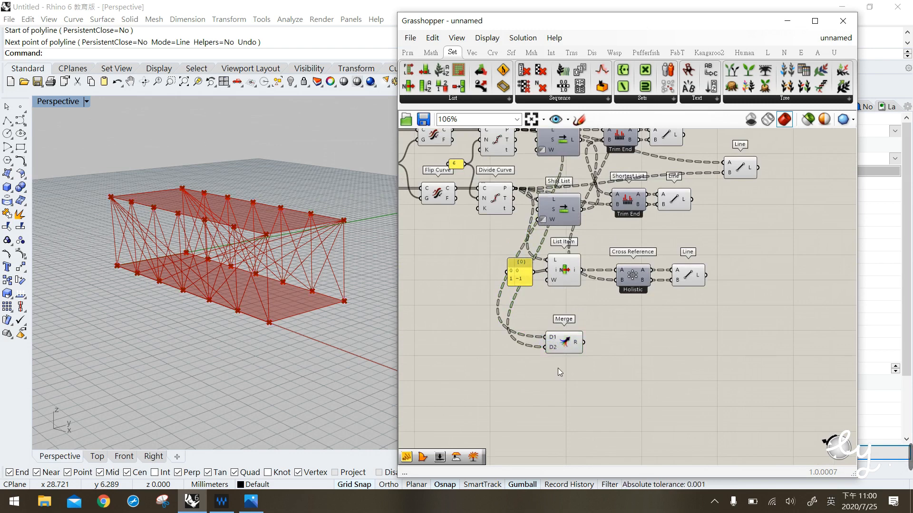
left_click(548, 348)
left_click(565, 359)
Inspect the data structure of Merge's R output and relate its branches to the points along each side of the bridge.
scroll(572, 351, "up", 2)
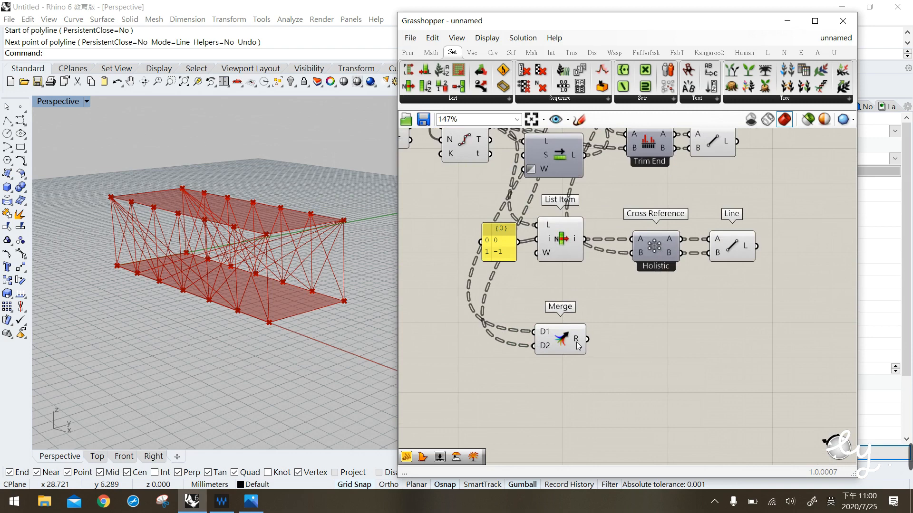
mouse_move(577, 336)
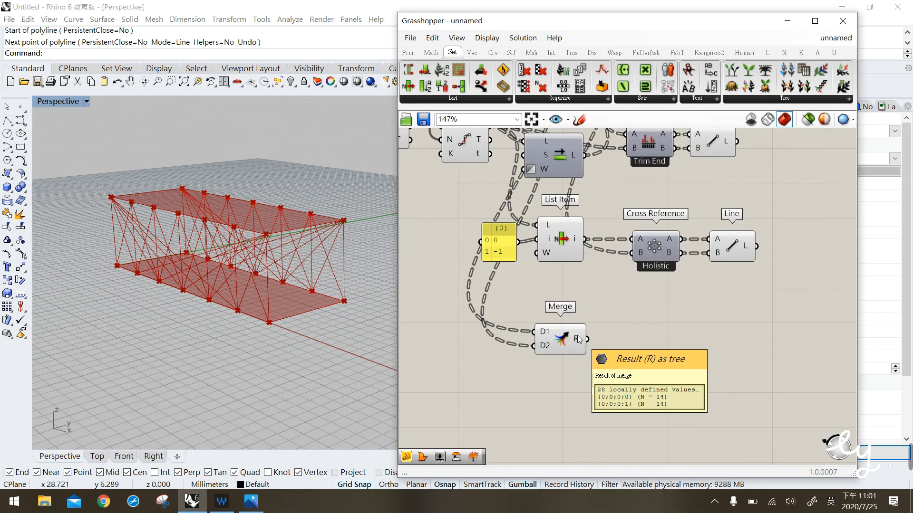
right_click_drag(280, 294, 226, 285)
left_click_drag(211, 178, 280, 326)
left_click_drag(291, 144, 362, 333)
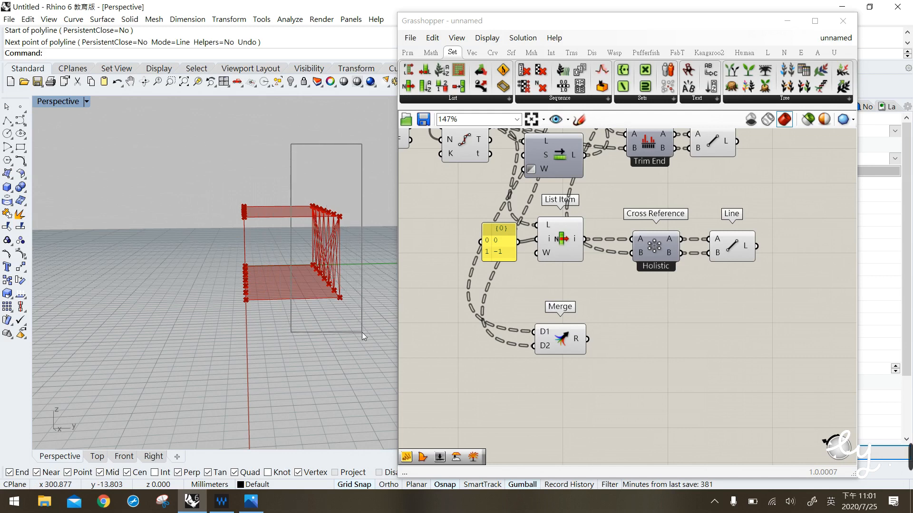
left_click_drag(361, 333, 361, 333)
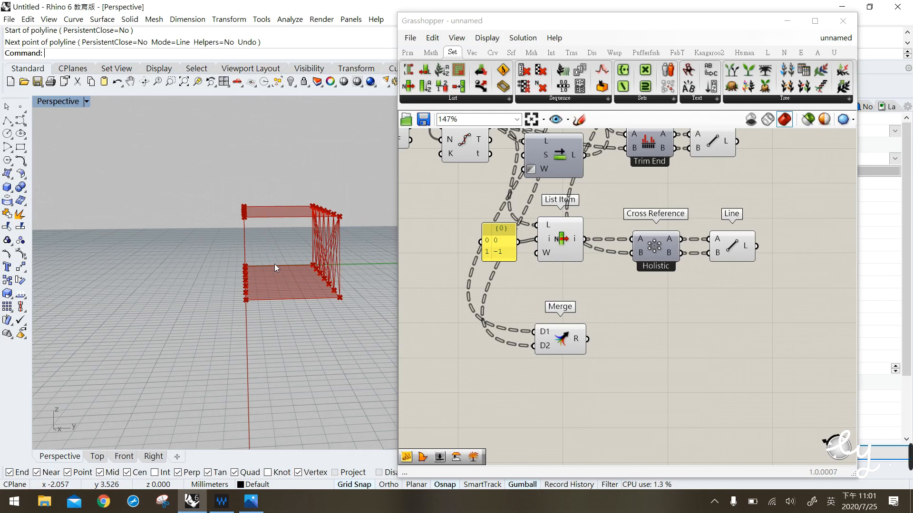
left_click_drag(204, 175, 283, 347)
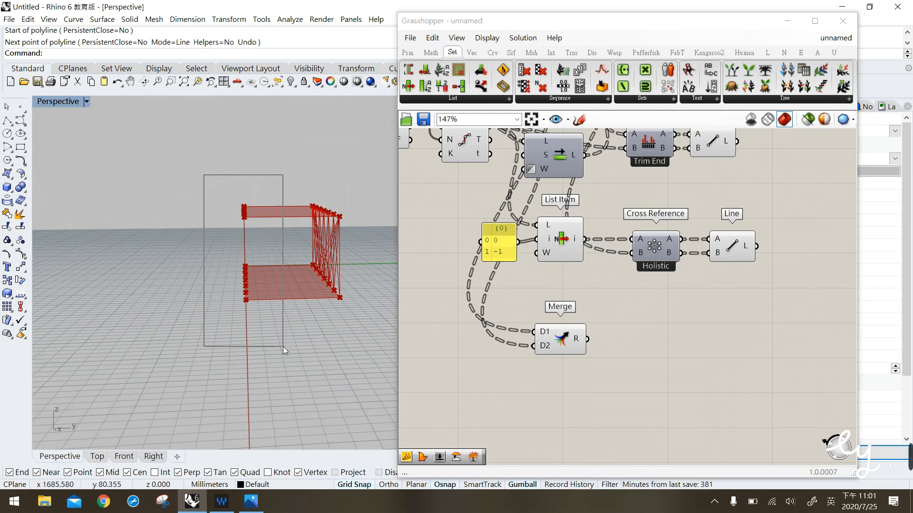
left_click_drag(283, 347, 283, 347)
left_click_drag(282, 154, 364, 360)
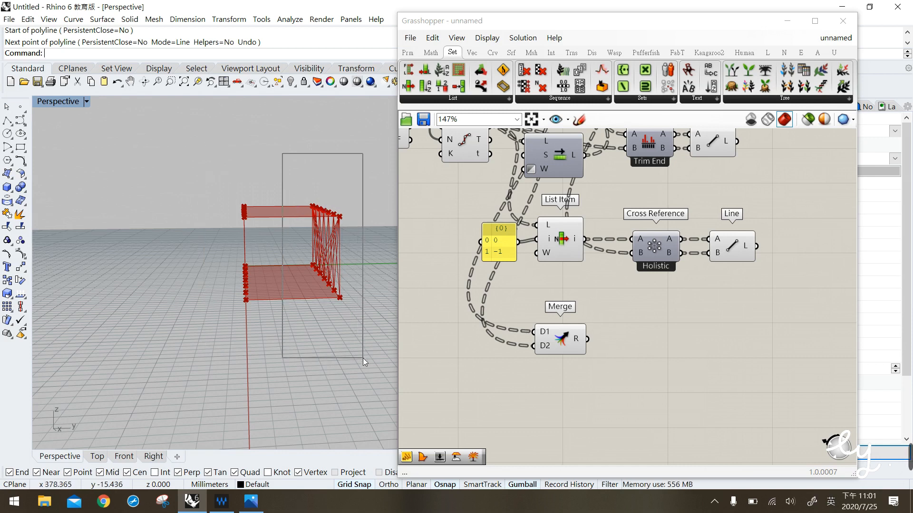
left_click_drag(363, 358, 364, 358)
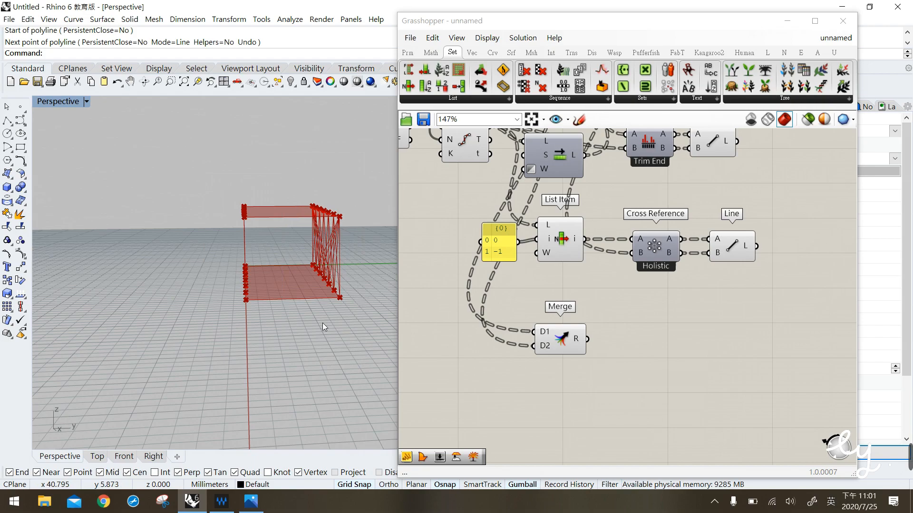
right_click_drag(212, 220, 170, 150)
left_click_drag(223, 244, 247, 295)
left_click_drag(249, 122, 367, 313)
right_click_drag(250, 276, 328, 309)
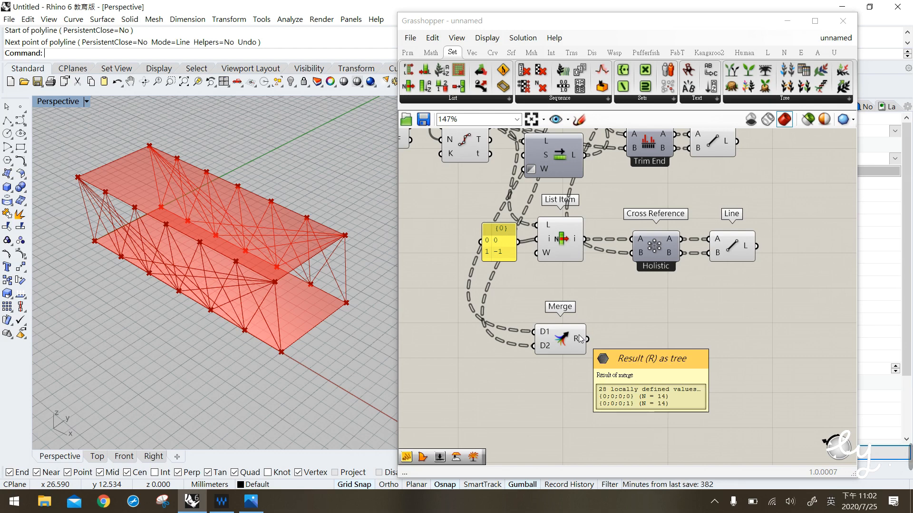
Place an Explode Tree component beside Merge and feed its D input from Merge's R.
left_click(772, 100)
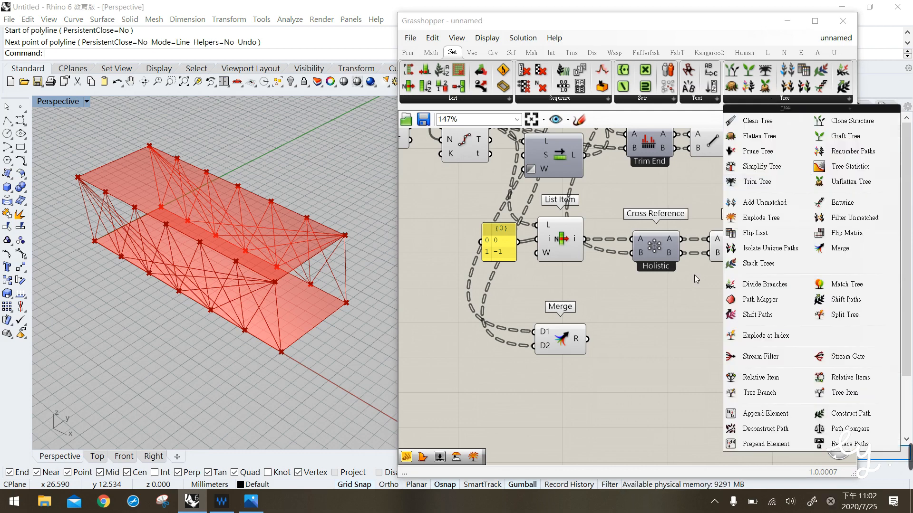
left_click_drag(761, 218, 648, 359)
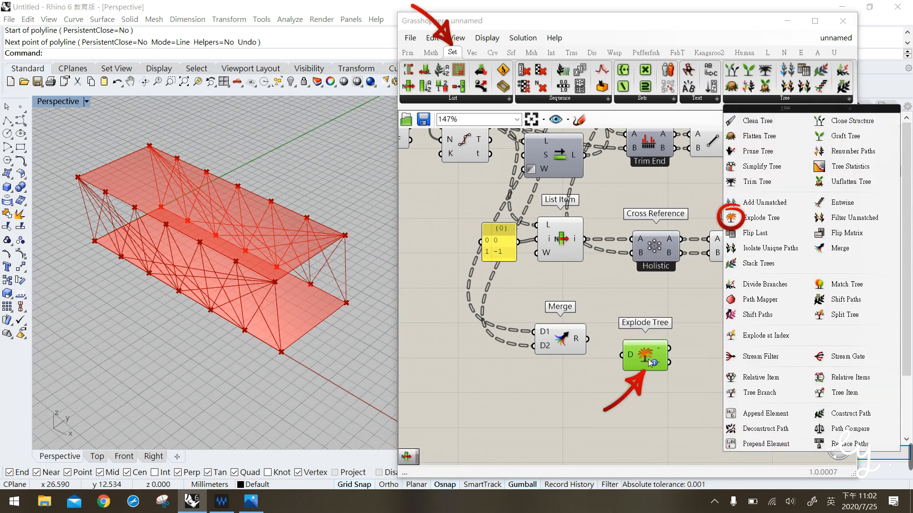
left_click_drag(648, 359, 644, 342)
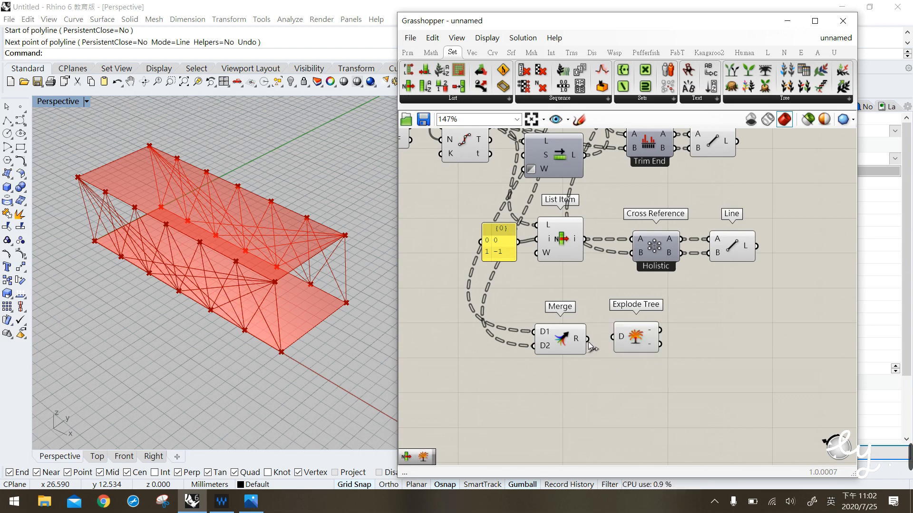
left_click_drag(589, 343, 614, 339)
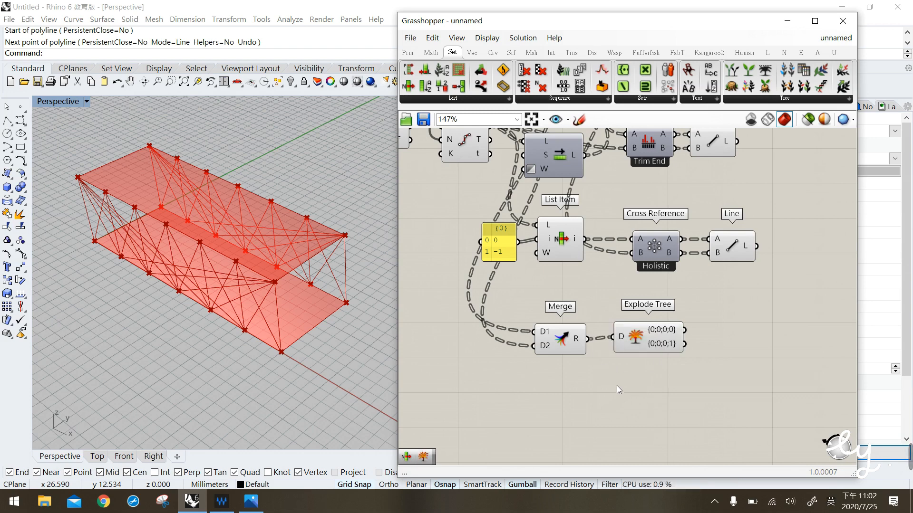
left_click(638, 338)
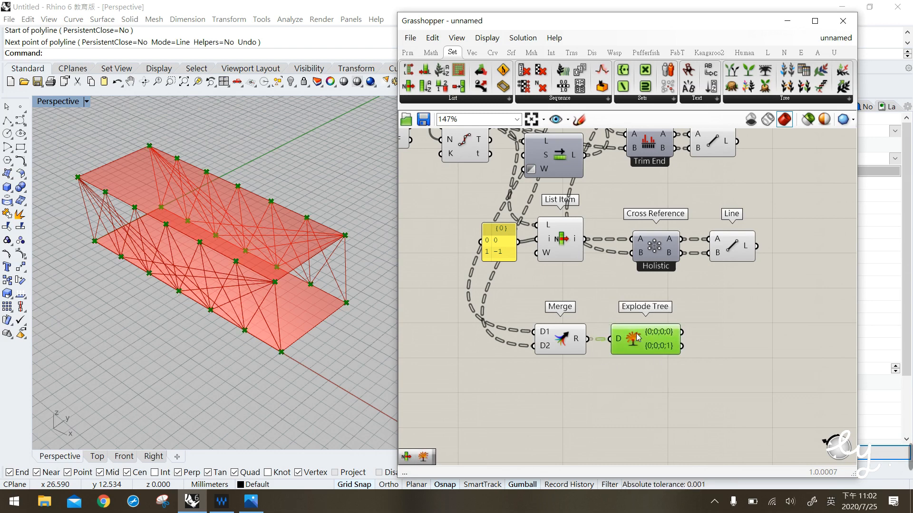
left_click_drag(698, 366, 638, 337)
Inspect the points contained in each of Explode Tree's two branch outputs.
left_click(693, 342)
mouse_move(662, 335)
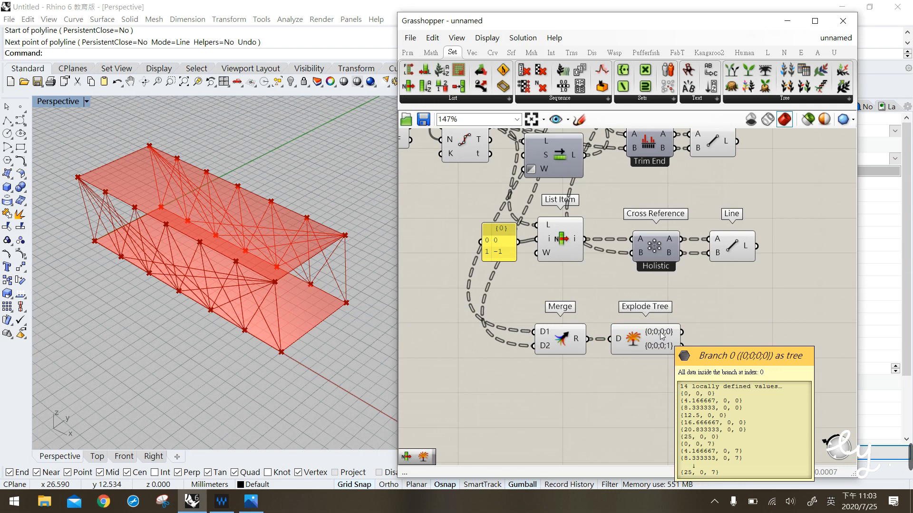
mouse_move(655, 352)
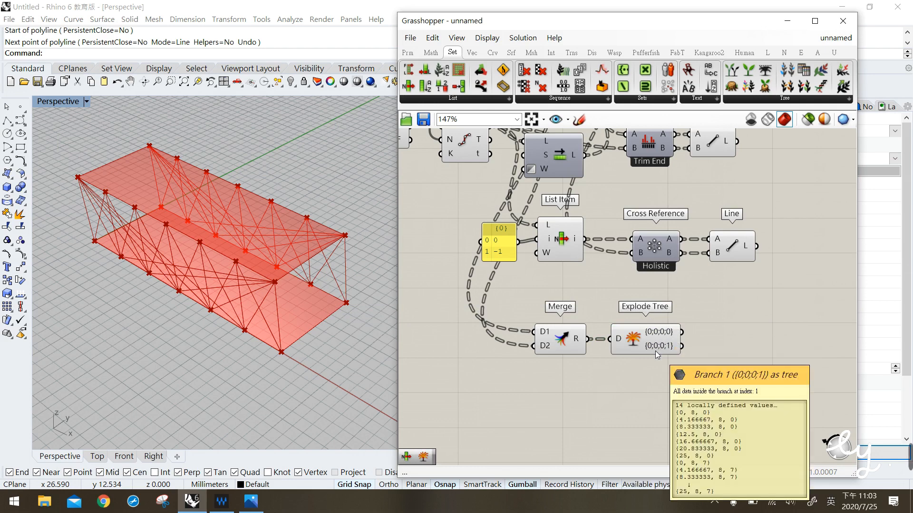
scroll(649, 336, "up", 3)
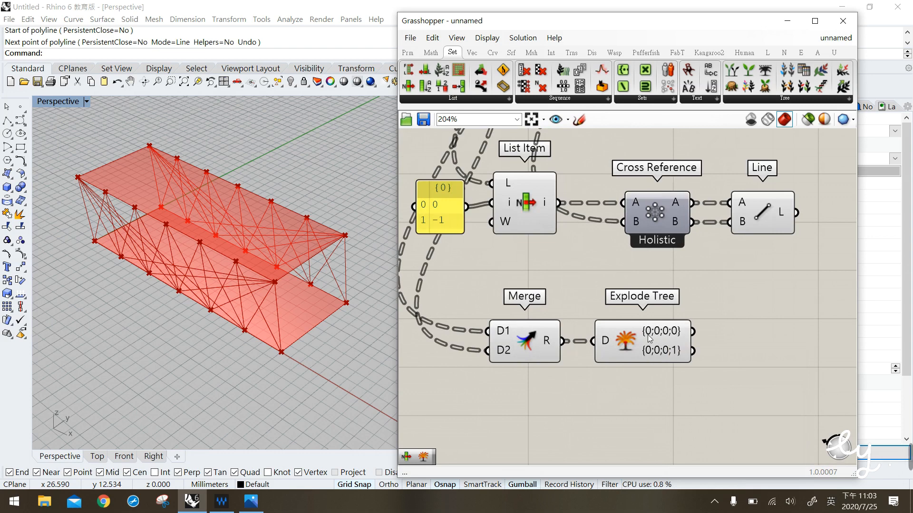
mouse_move(685, 351)
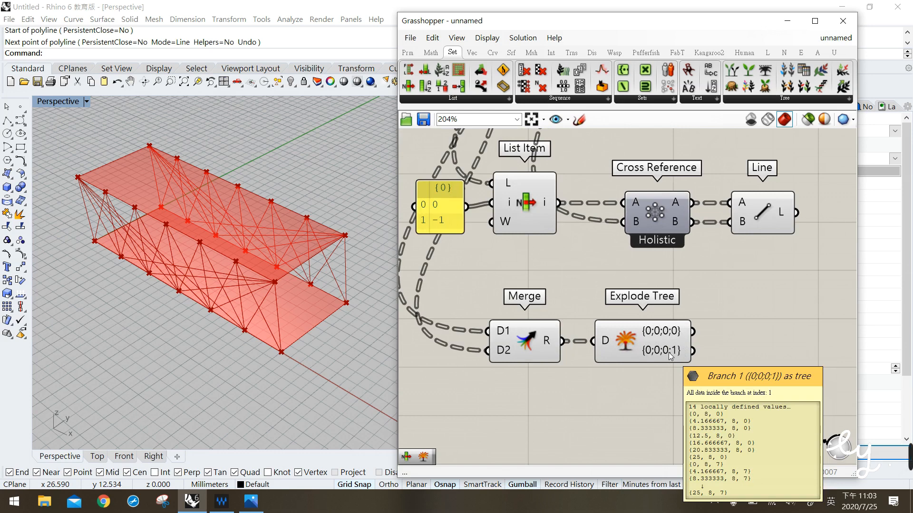
Simplify Merge's R output to shorten the branch paths, and realign Explode Tree beside it.
mouse_move(546, 345)
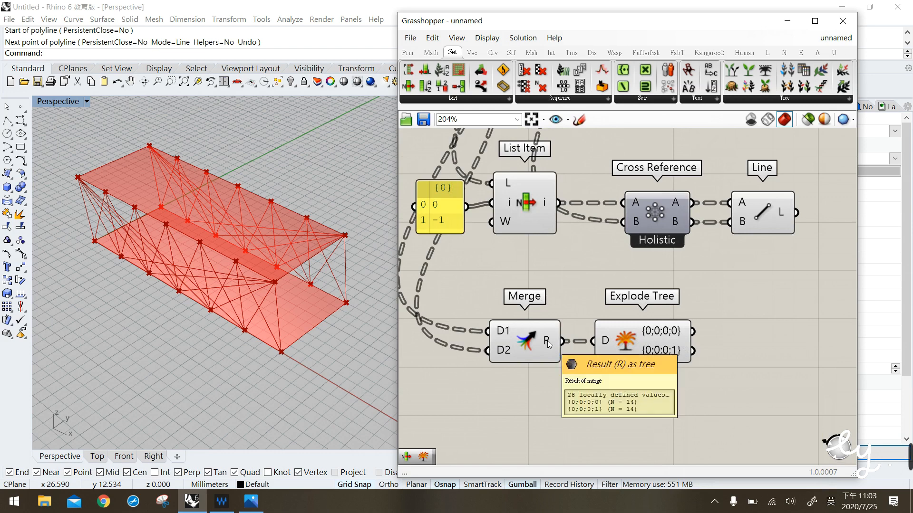
right_click(549, 345)
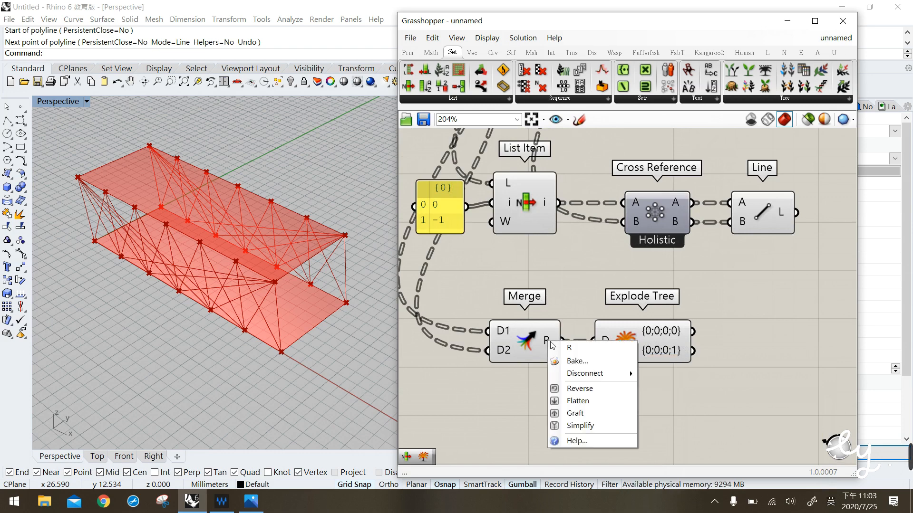
left_click(585, 426)
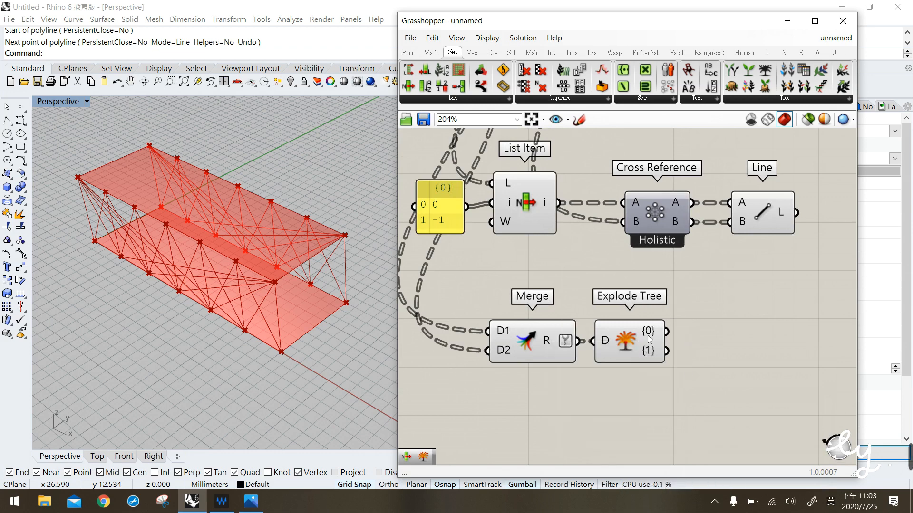
left_click_drag(705, 372, 644, 315)
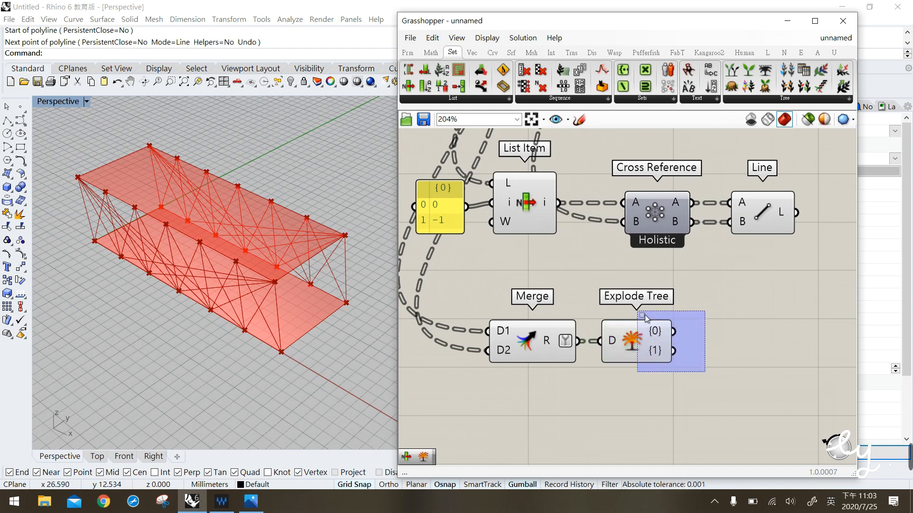
left_click_drag(645, 317, 646, 317)
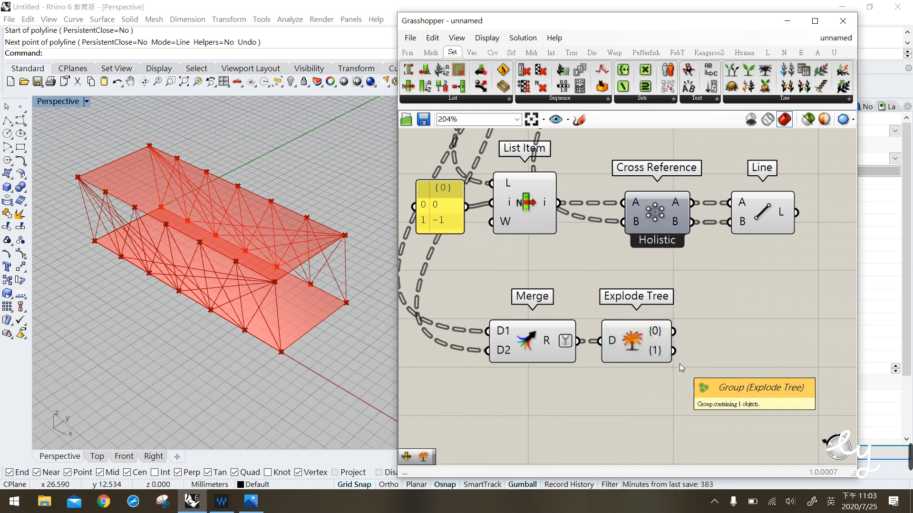
Inspect Explode Tree's branch {0} and match its points to one side of the bridge in the perspective view.
left_click(640, 342)
mouse_move(655, 338)
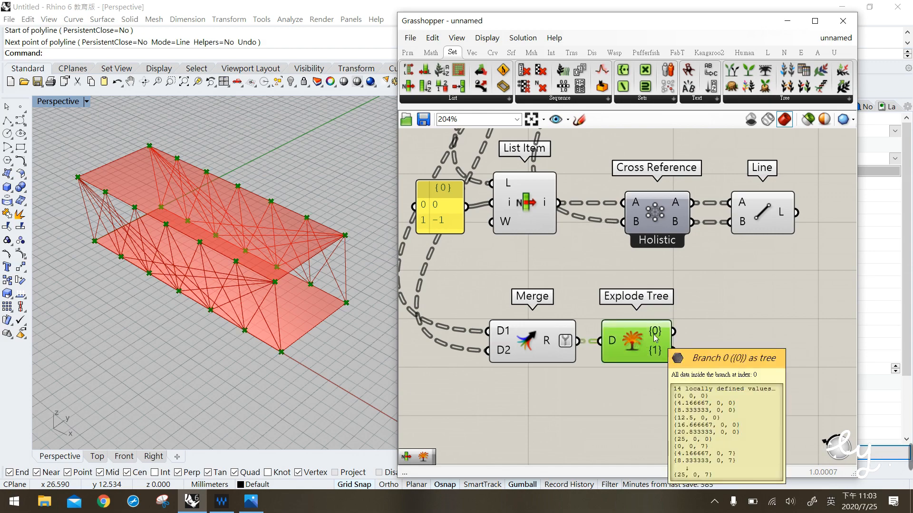
right_click_drag(333, 332, 249, 330)
left_click_drag(185, 114, 276, 361)
left_click(508, 373)
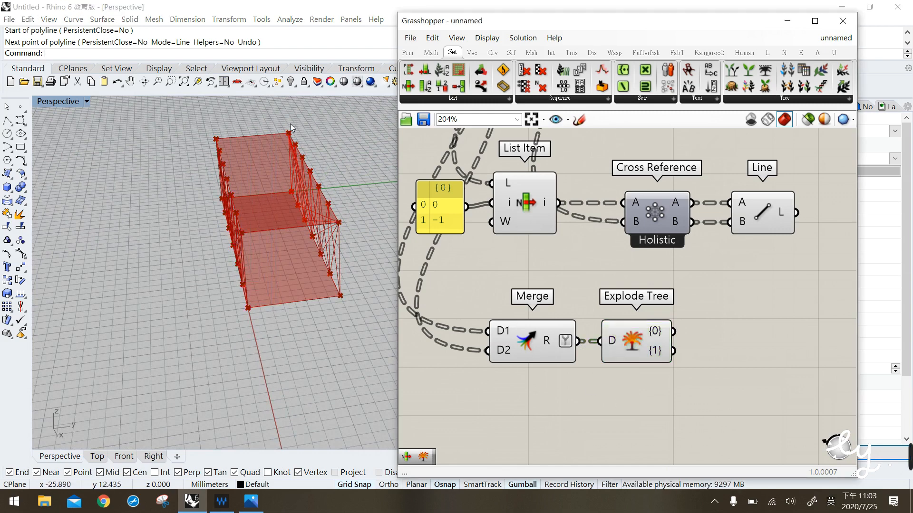
Duplicate the Line component beside Explode Tree and connect branch {0} to A and branch {1} to B.
left_click(640, 351)
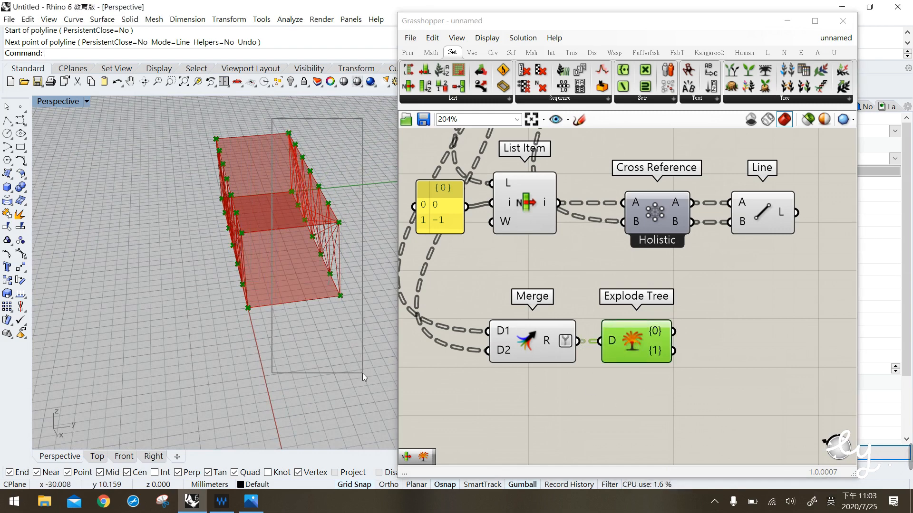
mouse_move(659, 335)
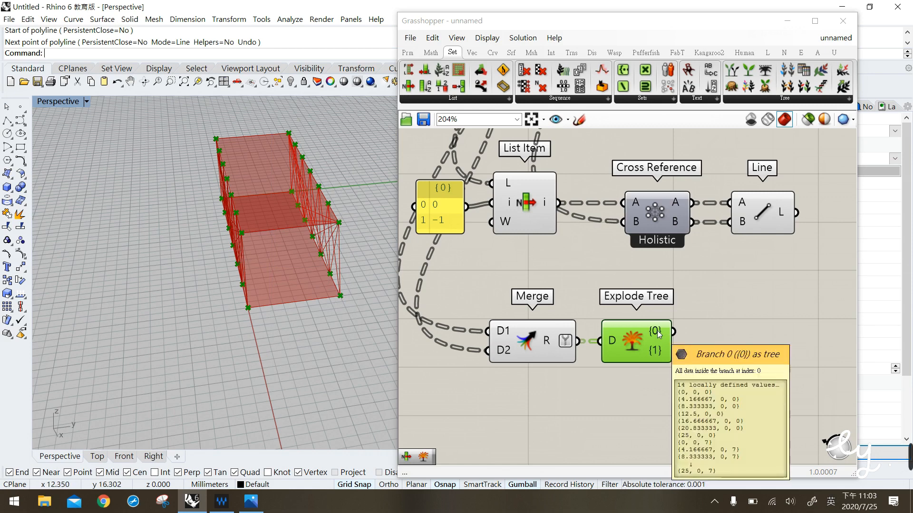
left_click(724, 327)
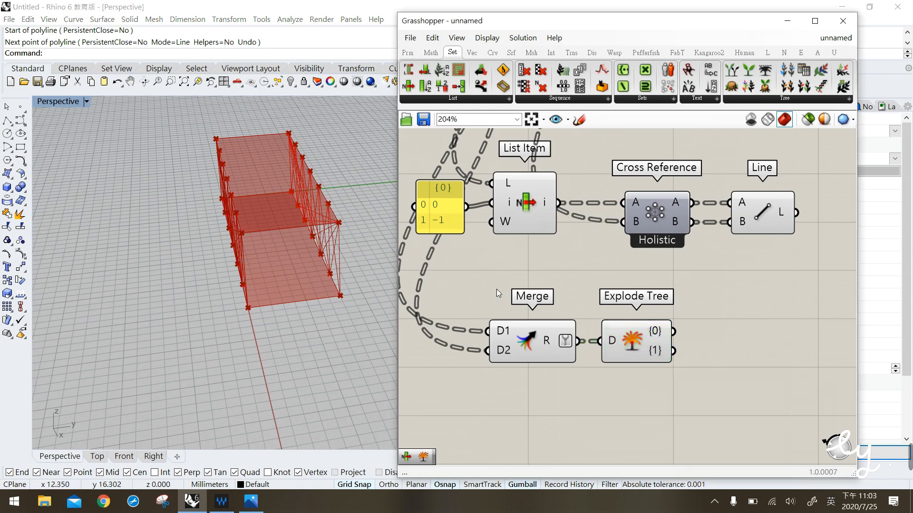
scroll(504, 275, "down", 1)
left_click_drag(709, 221, 703, 330, "alt")
left_click(656, 379)
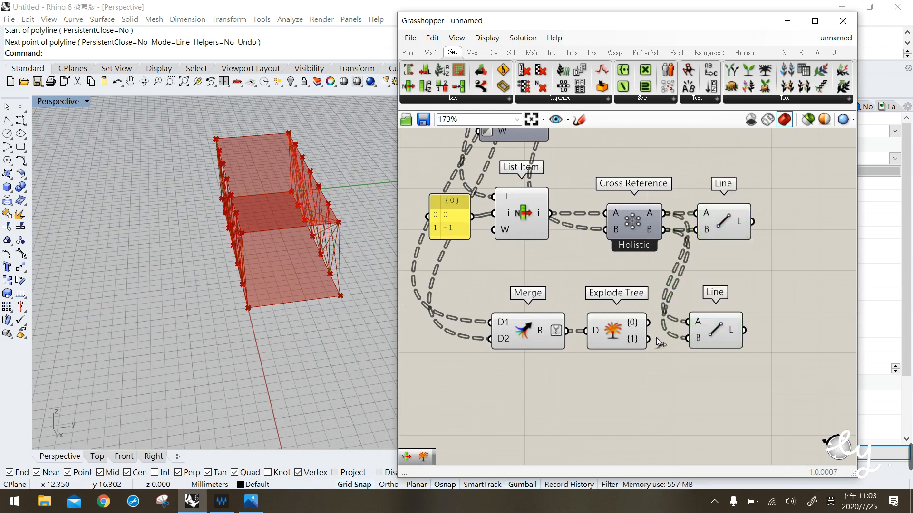
left_click_drag(648, 323, 708, 333)
left_click(715, 332)
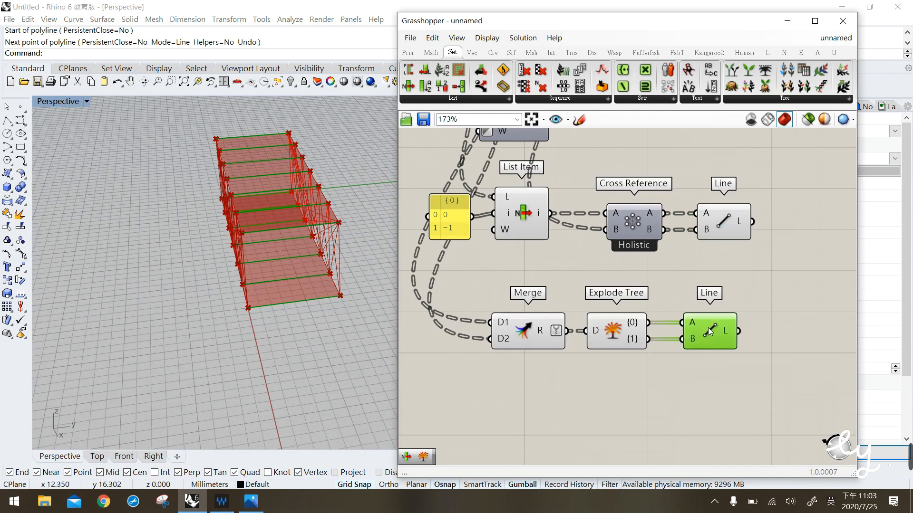
left_click(590, 416)
right_click_drag(221, 295, 252, 318)
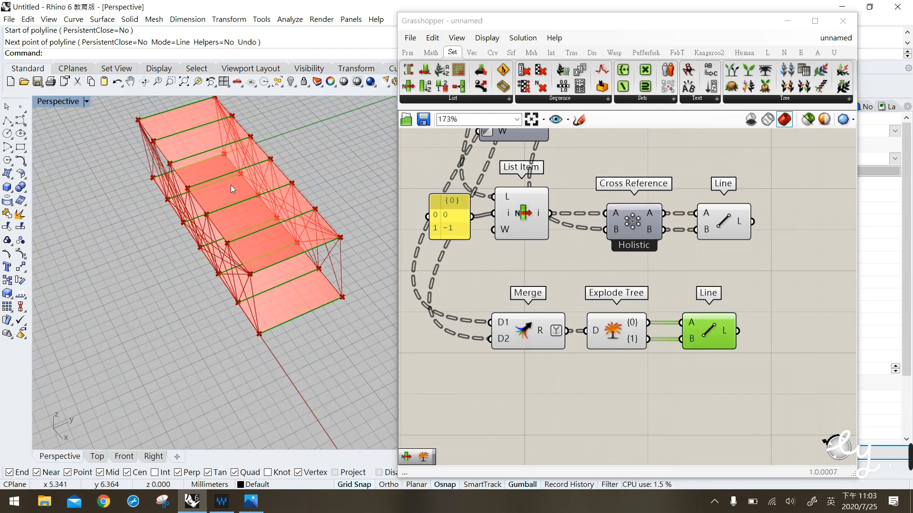
Place a Point parameter below Line and feed it from Explode Tree's {0} output to check which bridge side it holds.
left_click(636, 407)
left_click(407, 54)
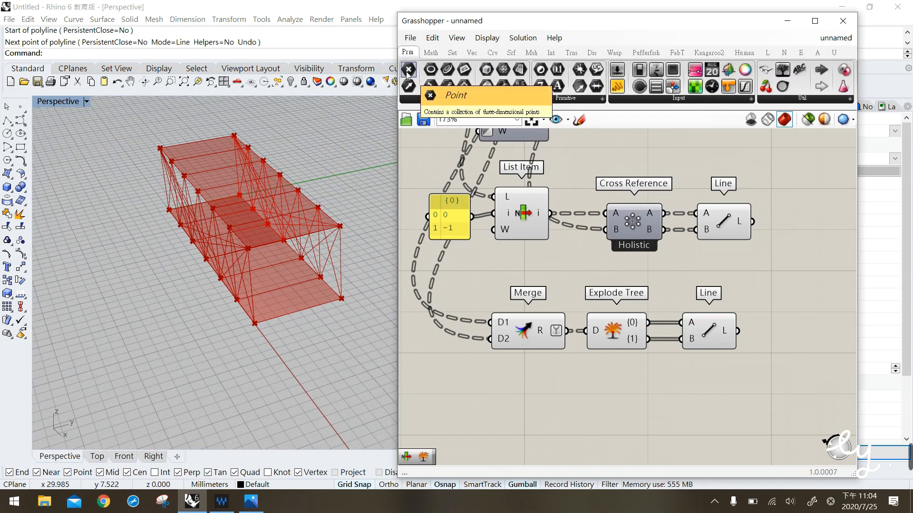
left_click_drag(407, 72, 697, 373)
left_click_drag(647, 323, 700, 392)
right_click_drag(205, 143, 159, 138)
left_click_drag(153, 119, 256, 344)
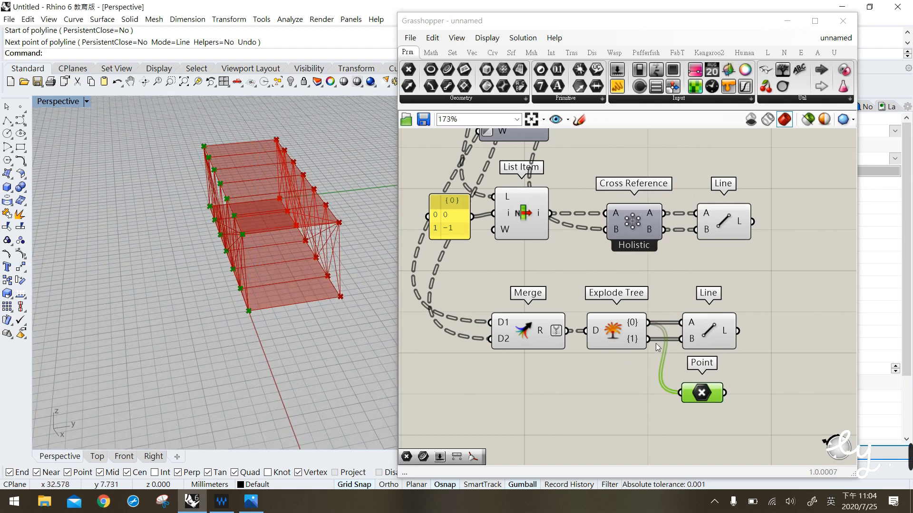
Feed the Point parameter from Explode Tree's {1} output instead and check the opposite side against the connecting lines.
left_click_drag(655, 343, 649, 339)
right_click_drag(265, 130, 349, 373, "shift")
right_click_drag(282, 175, 269, 238, "shift")
left_click_drag(697, 341, 720, 336)
left_click(734, 361)
left_click(718, 339)
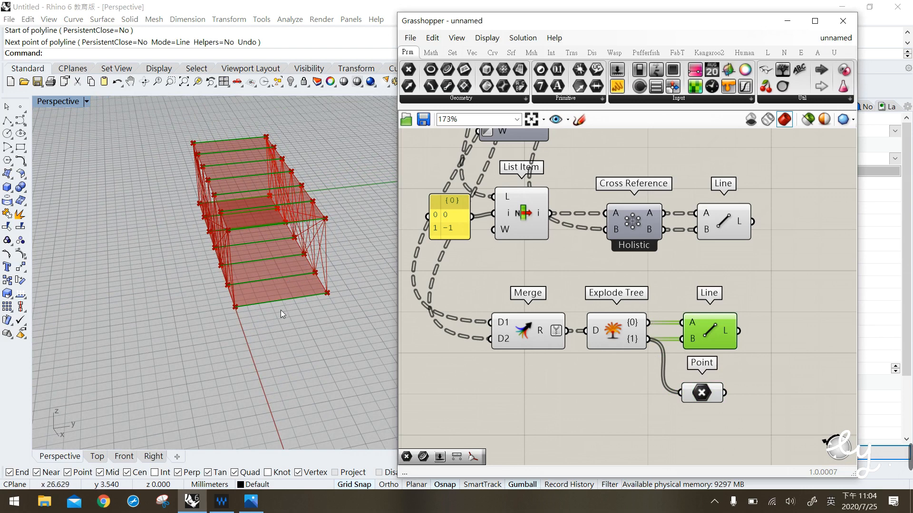
Delete the Point parameter used to check the branches.
left_click(741, 380)
left_click(702, 392)
key("Delete")
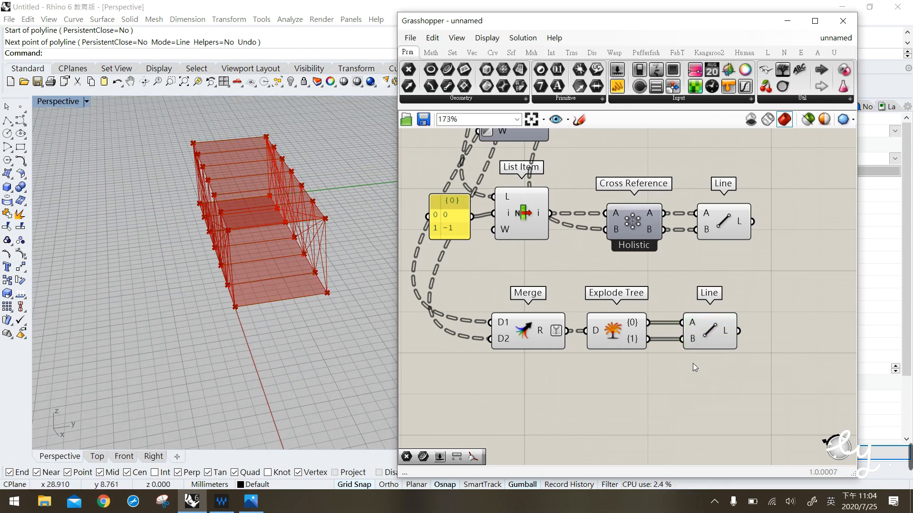
Shift Merge, Explode Tree and their Line component together slightly to tidy the definition.
left_click_drag(723, 387, 483, 283)
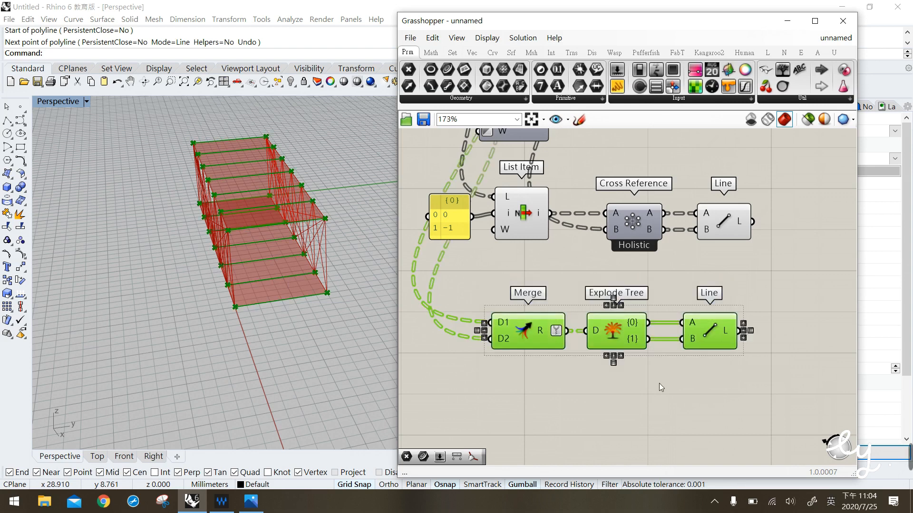
left_click_drag(618, 337, 630, 342)
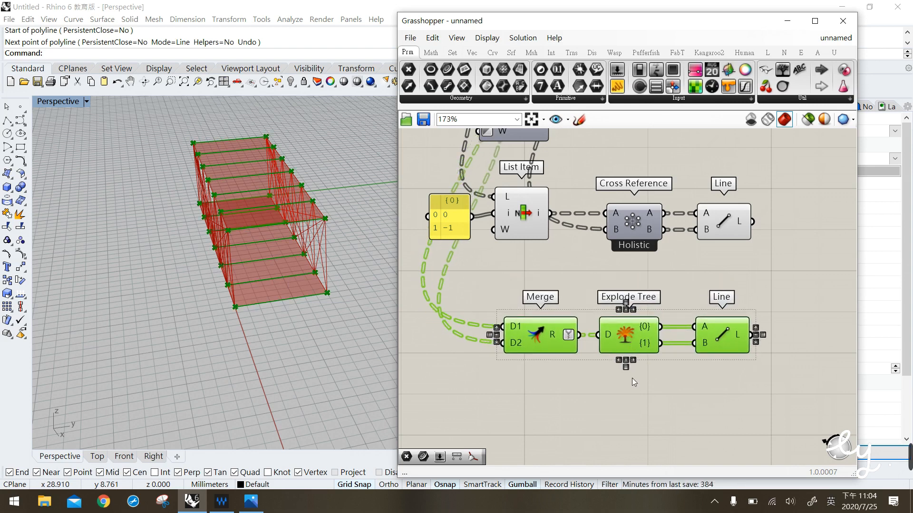
left_click(632, 383)
Place a List Item component below the wireframe components and feed its L input from the upper Brep Wireframe's W output.
scroll(635, 342, "down", 3)
mouse_move(636, 342)
mouse_move(504, 285)
right_mouse_down()
mouse_move(529, 305)
mouse_move(599, 326)
right_mouse_up()
mouse_move(479, 257)
right_mouse_down()
mouse_move(597, 294)
mouse_move(518, 264)
mouse_move(531, 267)
right_mouse_up()
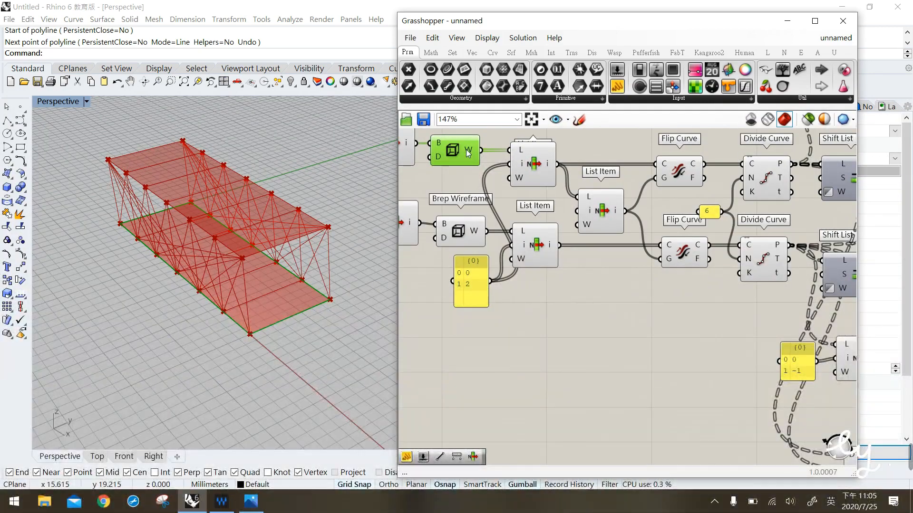
mouse_move(466, 149)
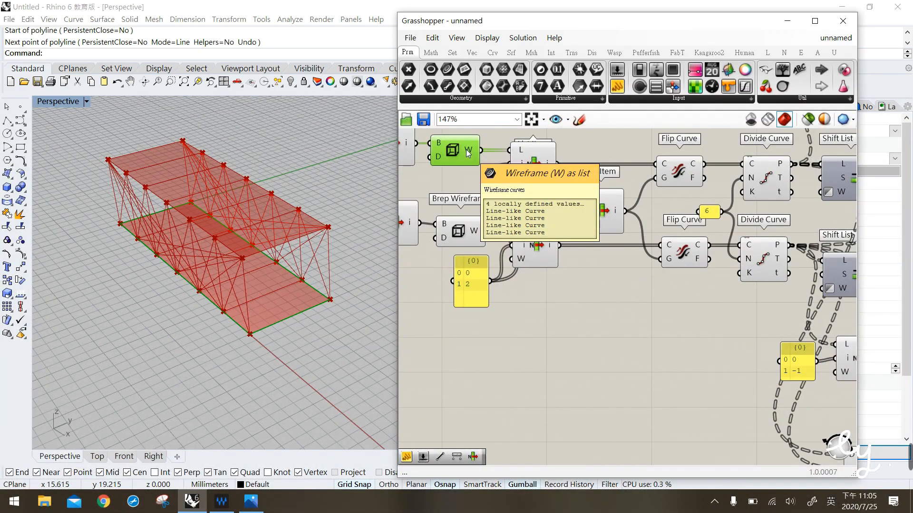
left_click(534, 167)
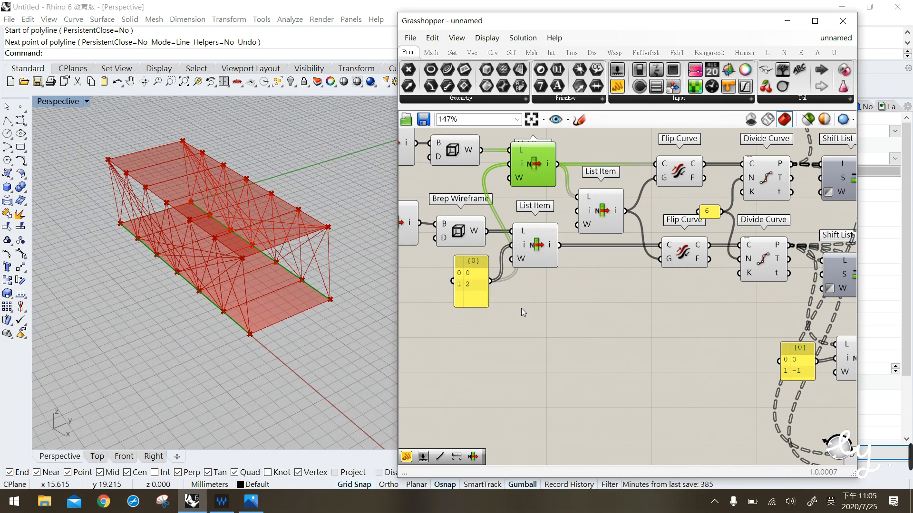
left_click(512, 341)
double_click(520, 358)
type("list i")
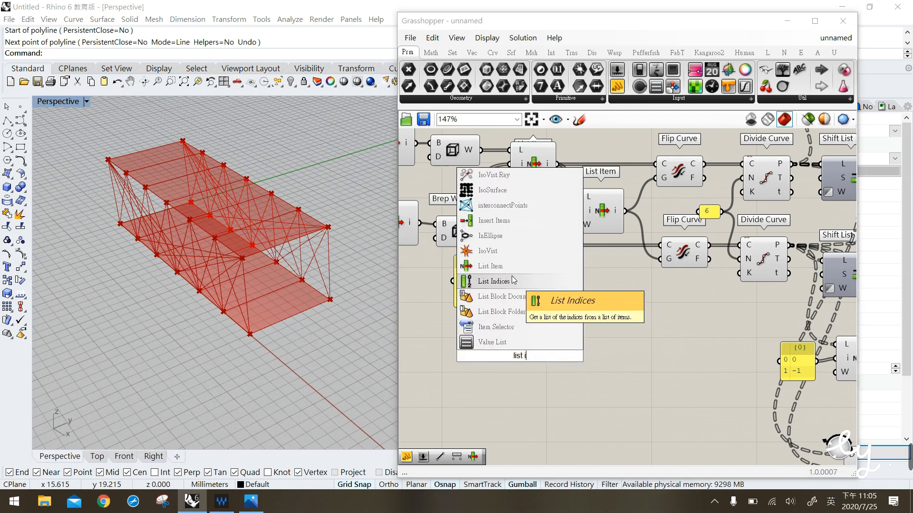
left_click(490, 266)
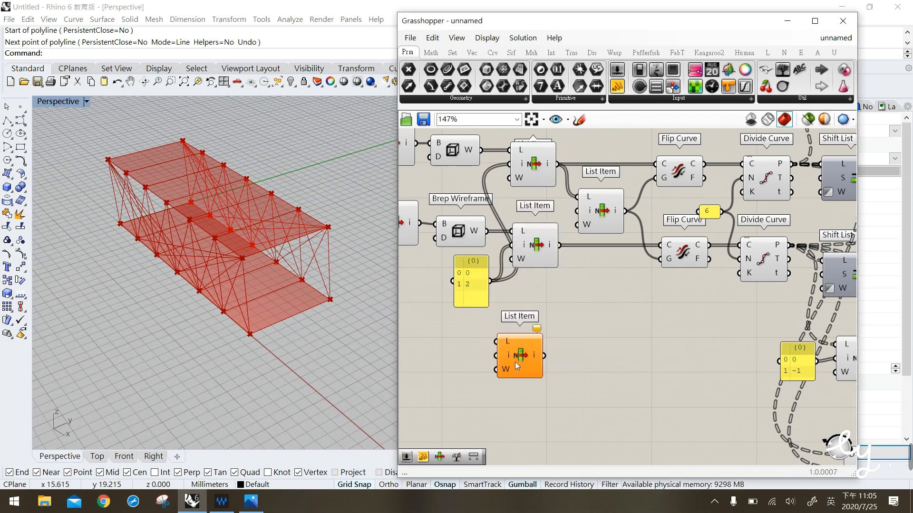
scroll(518, 363, "down", 1)
scroll(592, 308, "down", 1)
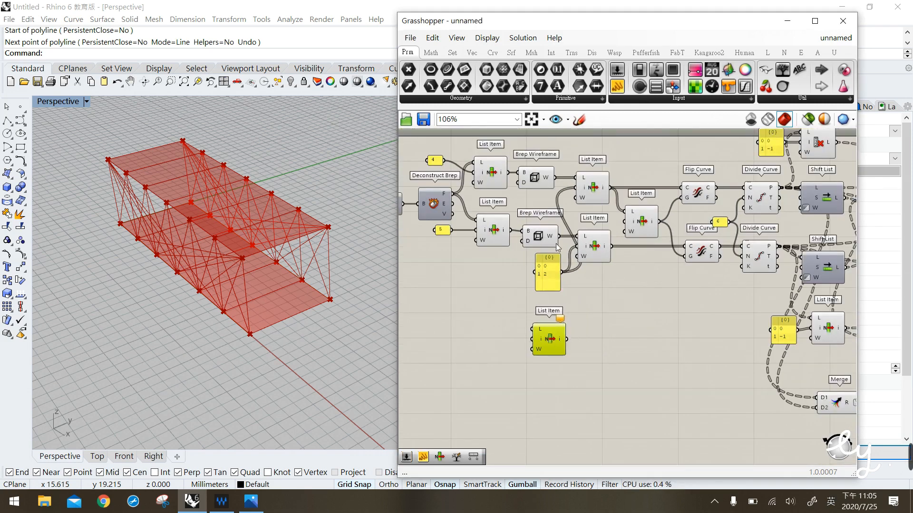
left_click_drag(555, 178, 533, 329)
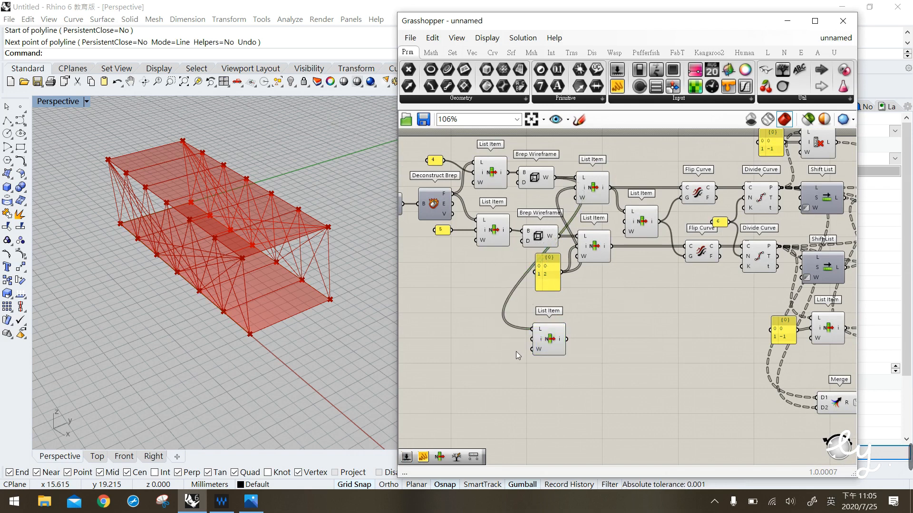
Add two panels containing 0 and 2 beside the new List Item to serve as edge indices.
double_click(520, 355)
type("\"0")
key("Return")
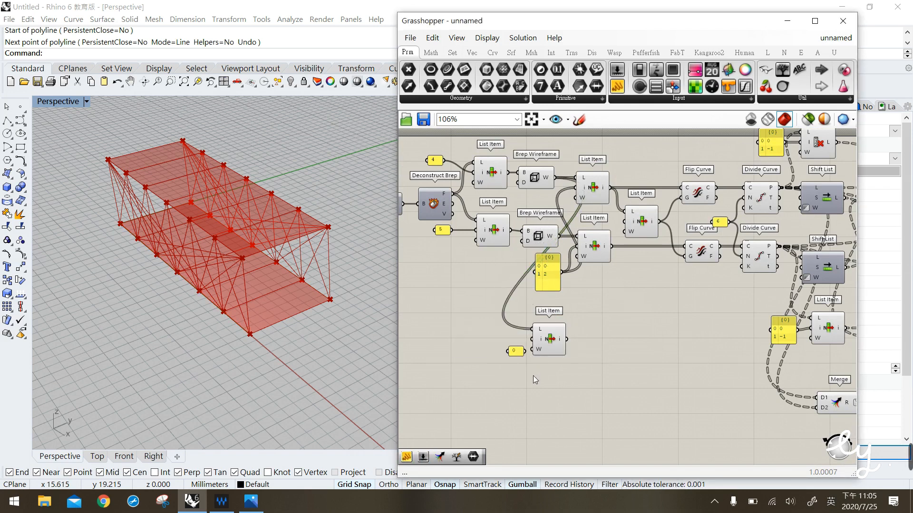
double_click(533, 375)
type("\"2")
key("Return")
Use 0 as the new List Item's index and duplicate the component below with 2 as its index.
left_click(548, 340)
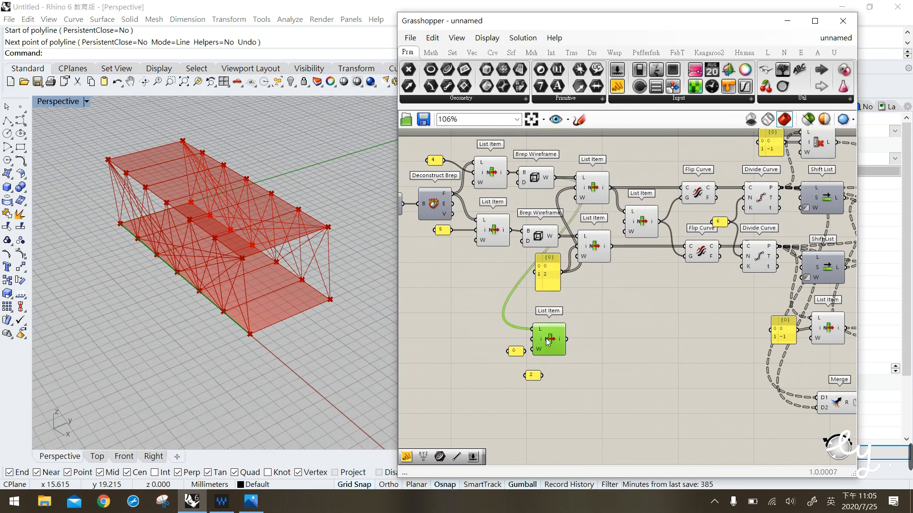
scroll(543, 412, "up", 3)
left_click_drag(530, 363, 487, 362)
mouse_move(508, 329)
left_mouse_down()
mouse_move(482, 321)
mouse_move(526, 310)
left_mouse_up()
mouse_move(508, 362)
left_mouse_down()
mouse_move(561, 387)
mouse_move(537, 399)
mouse_move(550, 396)
left_mouse_up()
Add a Divide Curve component for each of the two new List Items and feed its C input from the selected edge.
double_click(648, 285)
type("divi")
left_click(630, 264)
left_click_drag(575, 310, 581, 386)
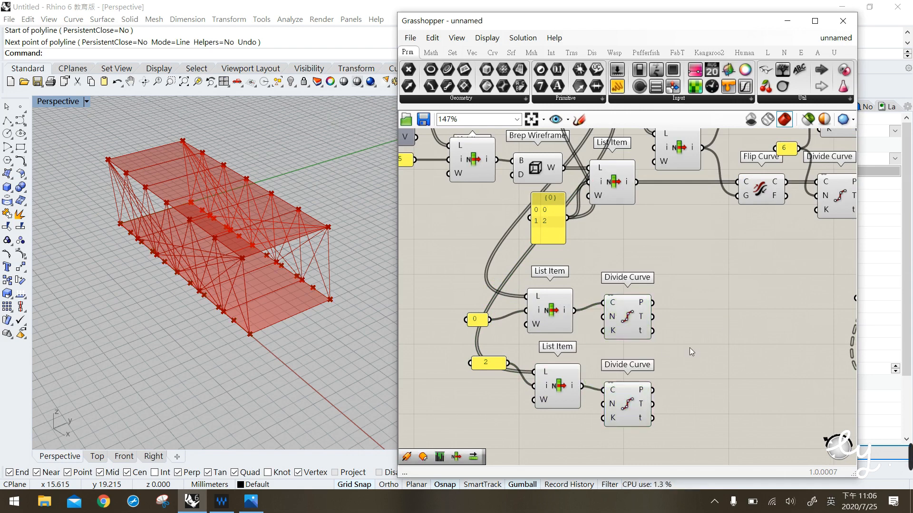
Add a Line component with A and B fed from the P outputs of the two new Divide Curve components.
double_click(690, 347)
type("line")
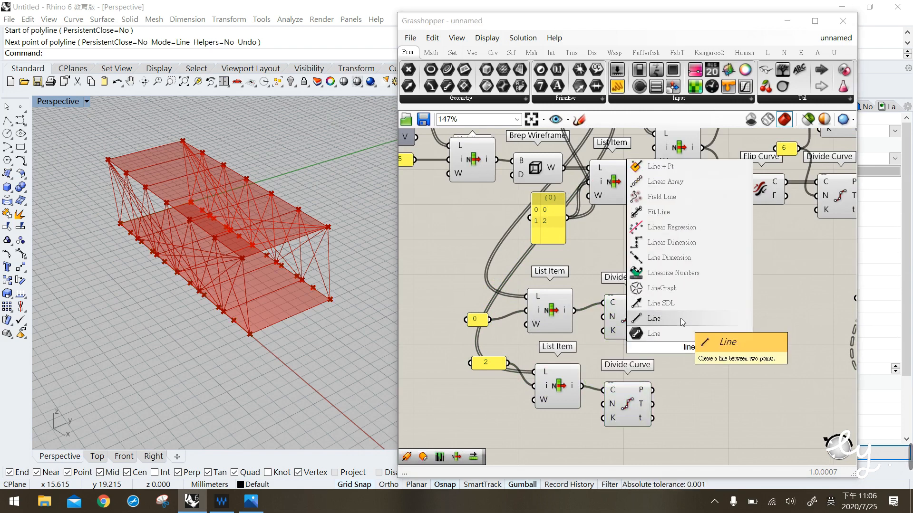
left_click(683, 320)
left_click_drag(653, 302, 666, 340)
left_click_drag(667, 354, 718, 336)
left_click(710, 388)
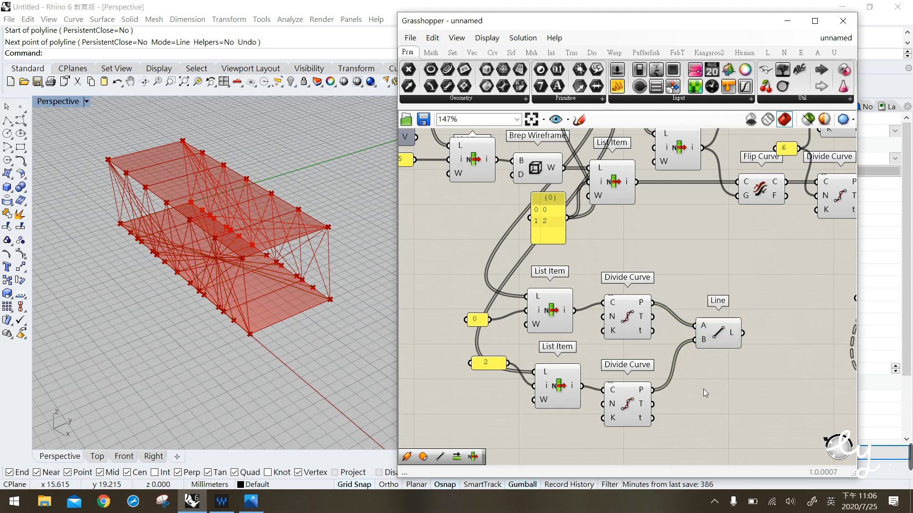
Reverse the lower Divide Curve's P output so the Line component connects matching points across the deck.
right_click_drag(644, 343, 626, 369)
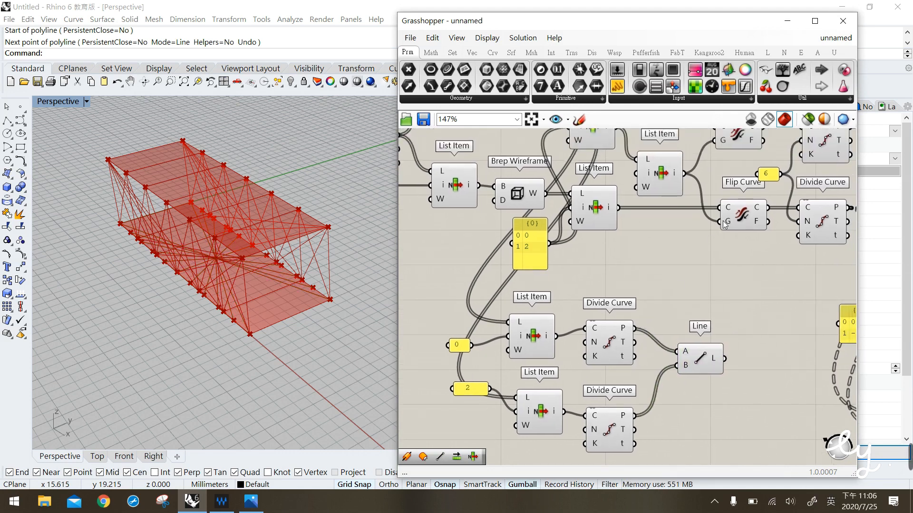
left_click(741, 224)
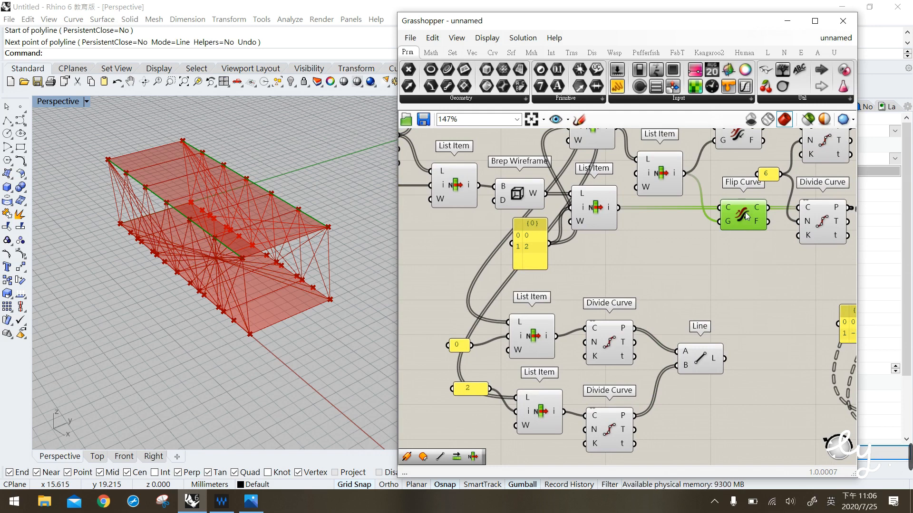
left_click(706, 272)
left_click(622, 425)
mouse_move(624, 421)
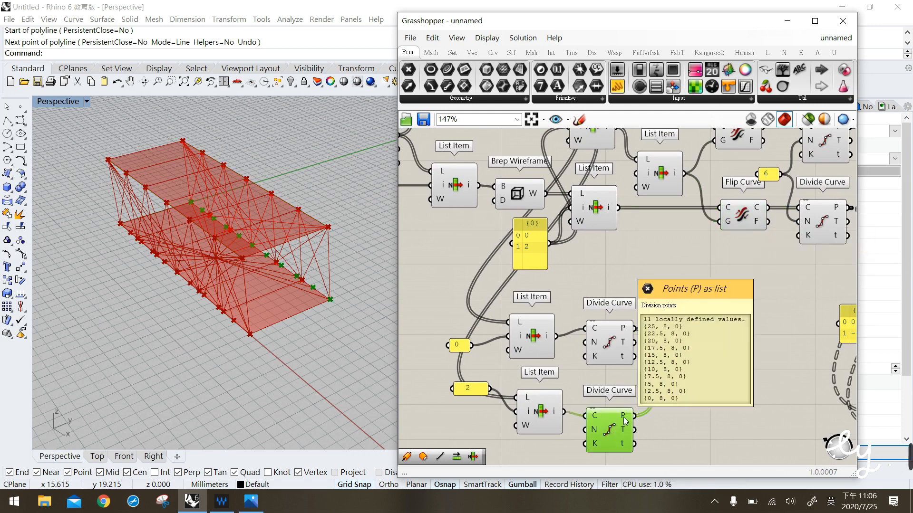
right_click(624, 420)
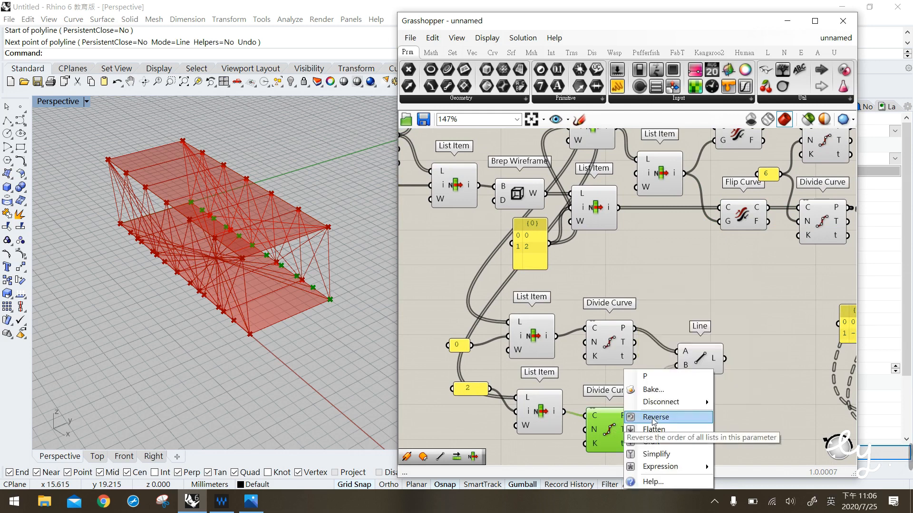
left_click(653, 419)
left_click(676, 386)
left_click_drag(693, 370, 691, 359)
left_click(688, 380)
left_click(692, 355)
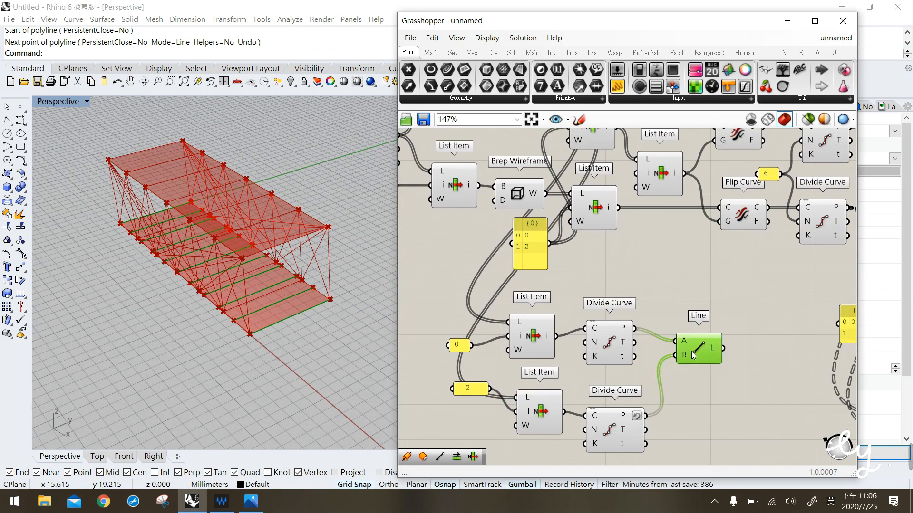
Examine the deck lines from the separate-edge definition and compare its components with the Merge and Explode Tree chain.
right_click_drag(292, 309, 273, 302)
left_click_drag(341, 322, 283, 308)
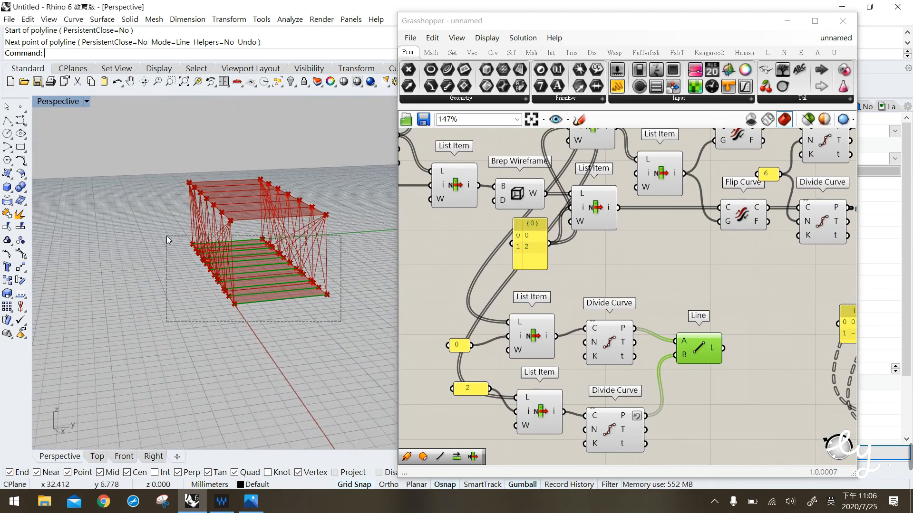
left_click(557, 312)
scroll(578, 304, "down", 3)
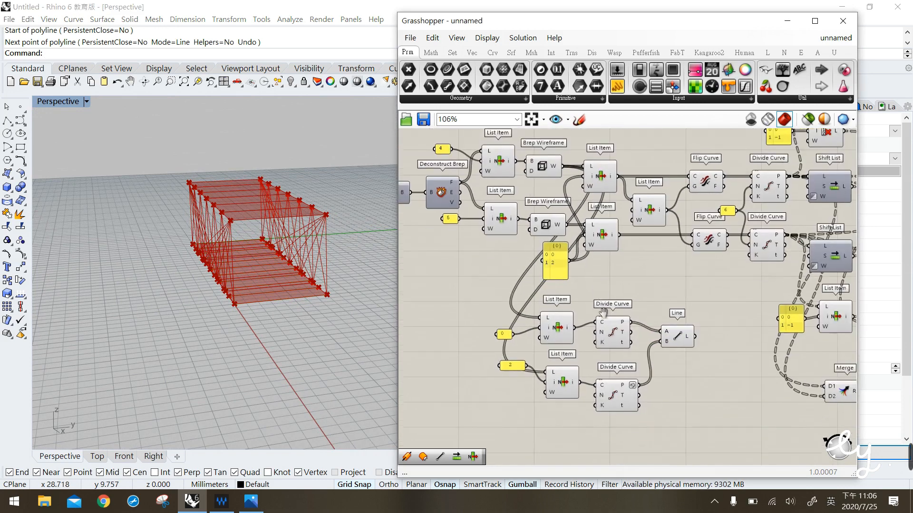
left_click_drag(680, 420, 505, 314)
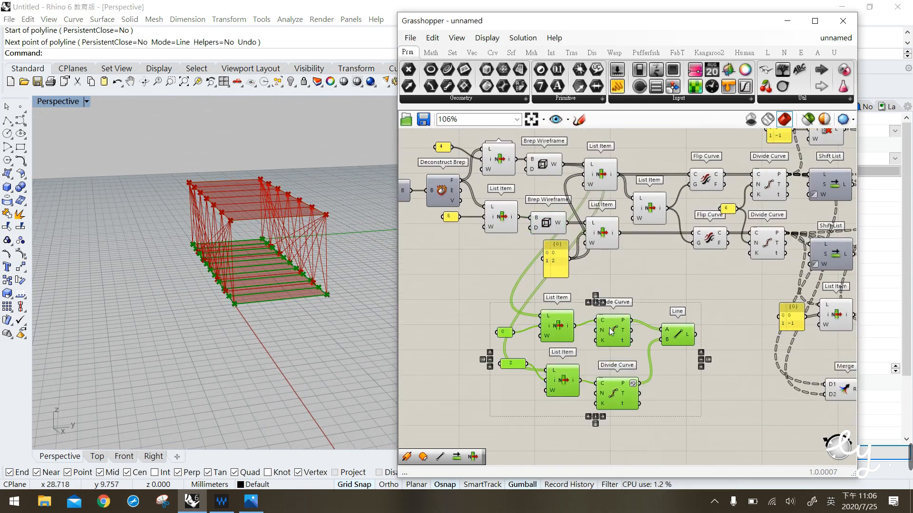
right_click_drag(621, 339, 538, 320)
right_click_drag(796, 397, 738, 379)
right_click_drag(588, 355, 637, 372)
right_click_drag(785, 352, 737, 339)
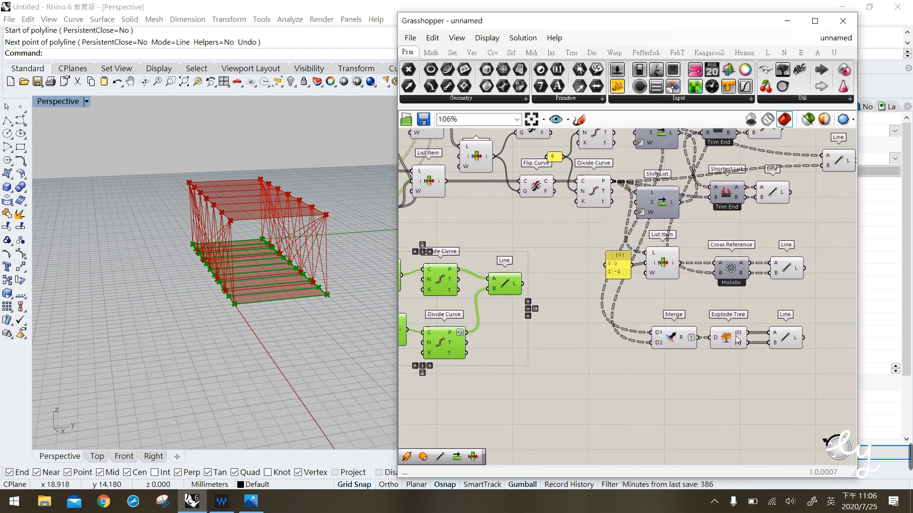
Delete the separate-edge definition, including its index panels, List Items, Divide Curves and Line component.
right_click_drag(563, 356, 638, 363)
left_click_drag(608, 394, 408, 261)
key("Delete")
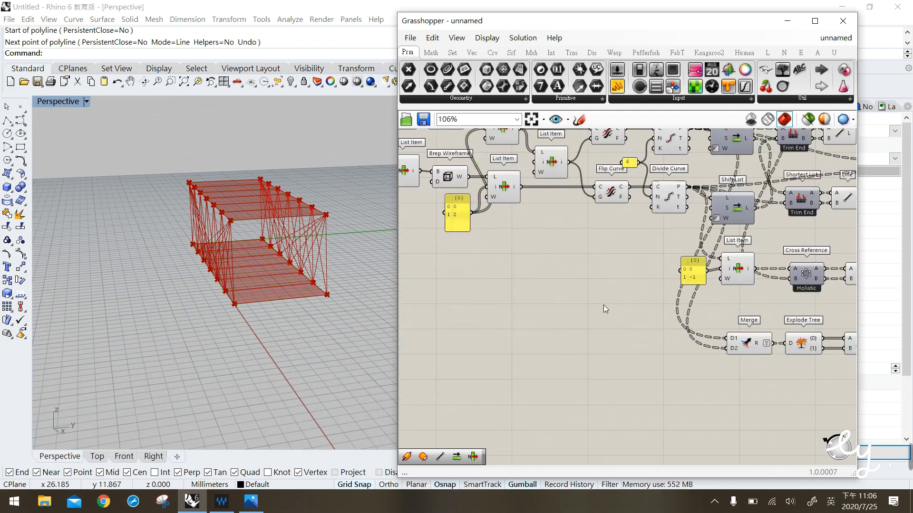
Select all the Line components and inspect the complete set of bridge members in the perspective view.
right_click_drag(723, 277, 538, 336)
left_click_drag(761, 419, 624, 166)
right_click_drag(187, 242, 252, 272)
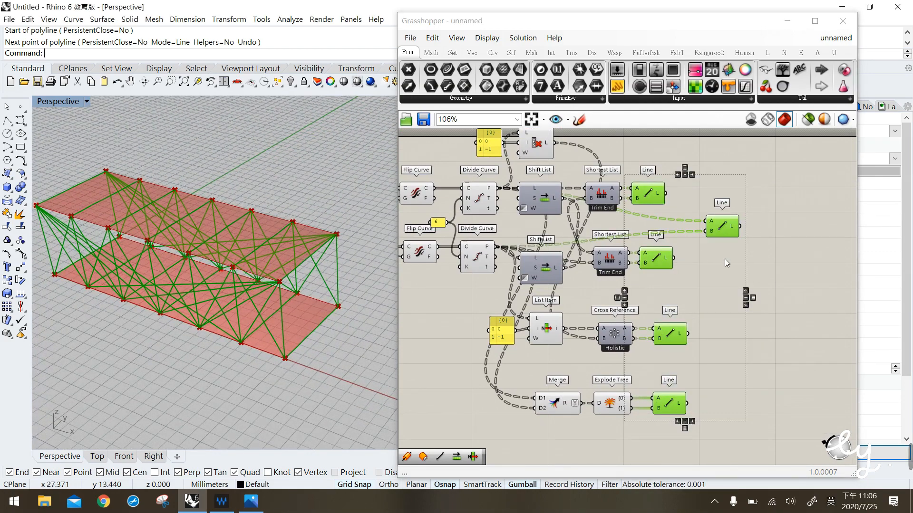
Examine the three diagonal Line components as one set, and the vertical and deck cross Line components as another.
left_click(764, 261)
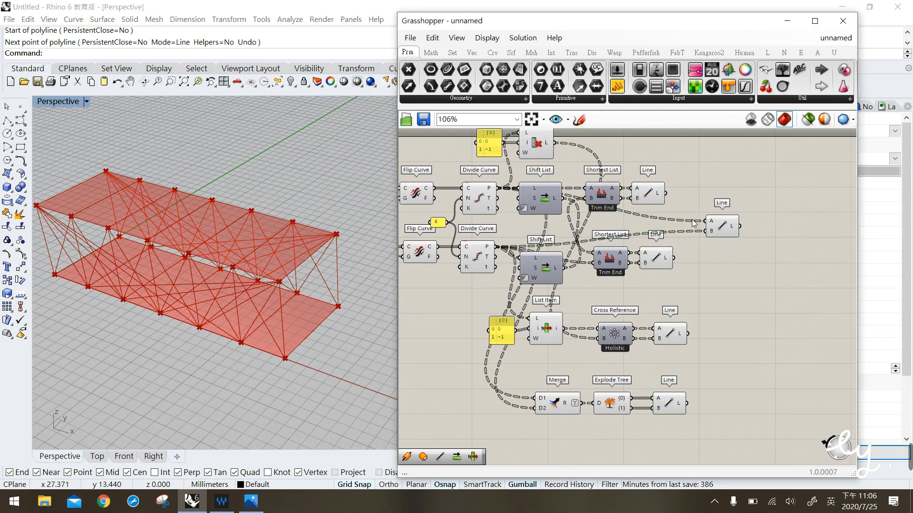
left_click(646, 192)
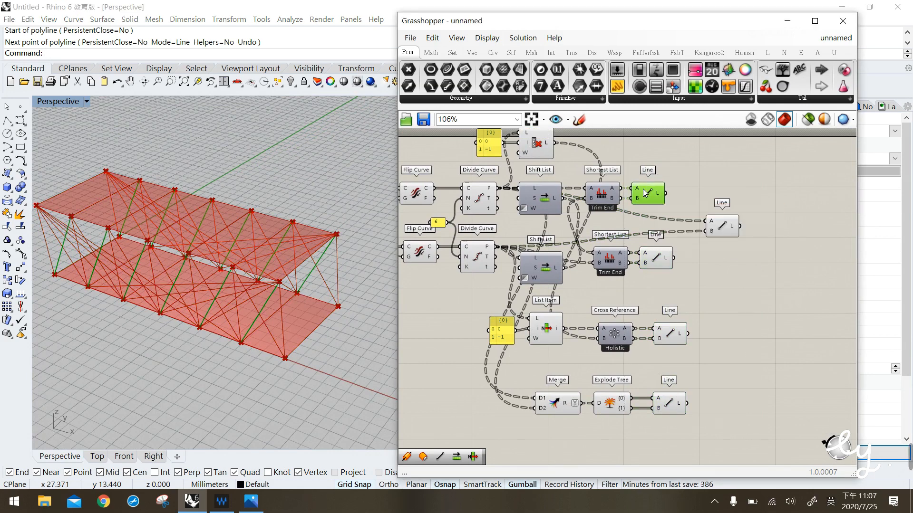
left_click(656, 261, "shift")
left_click(676, 339, "shift")
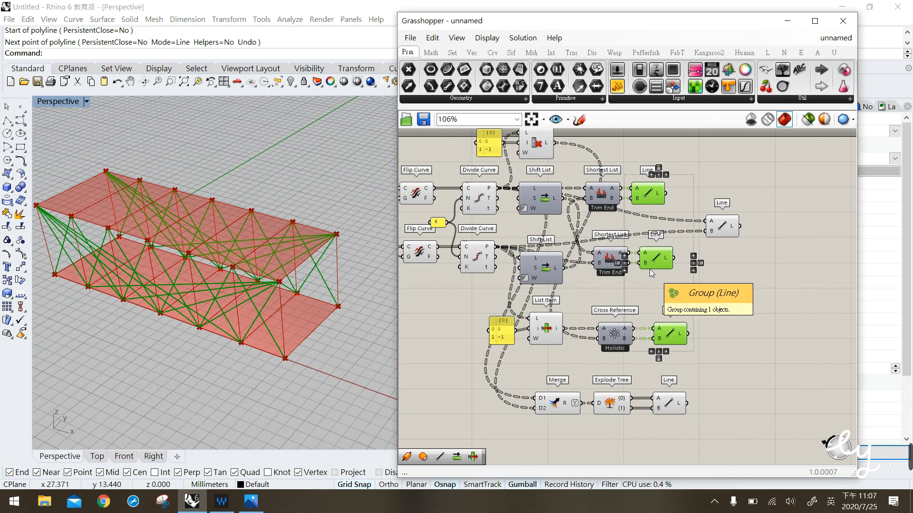
left_click(725, 229)
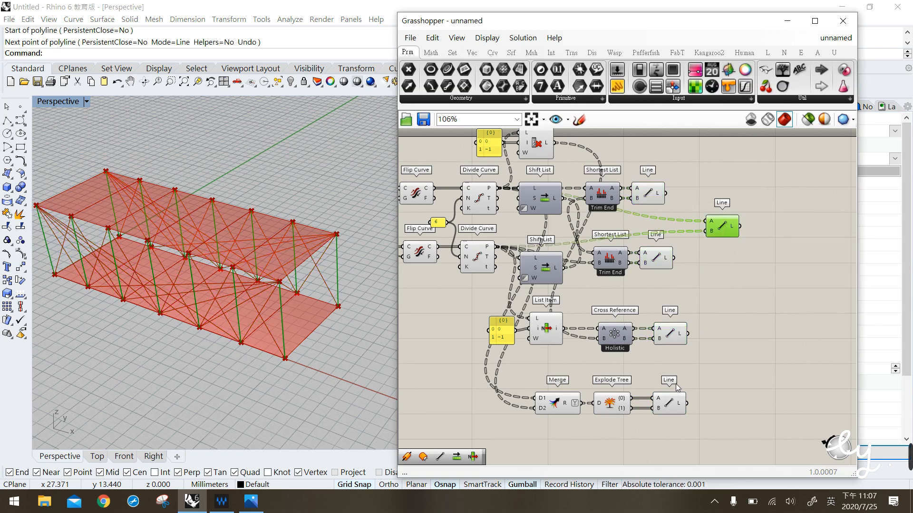
left_click(676, 401, "shift")
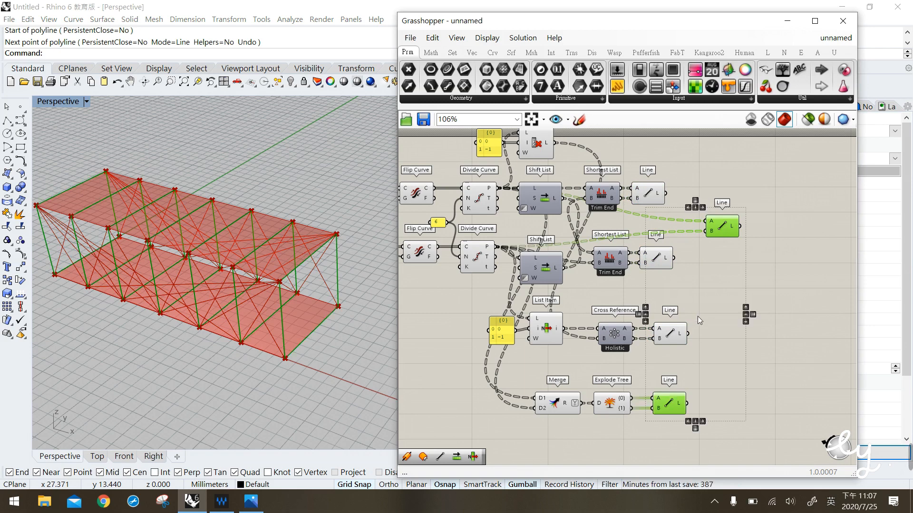
left_click(698, 291)
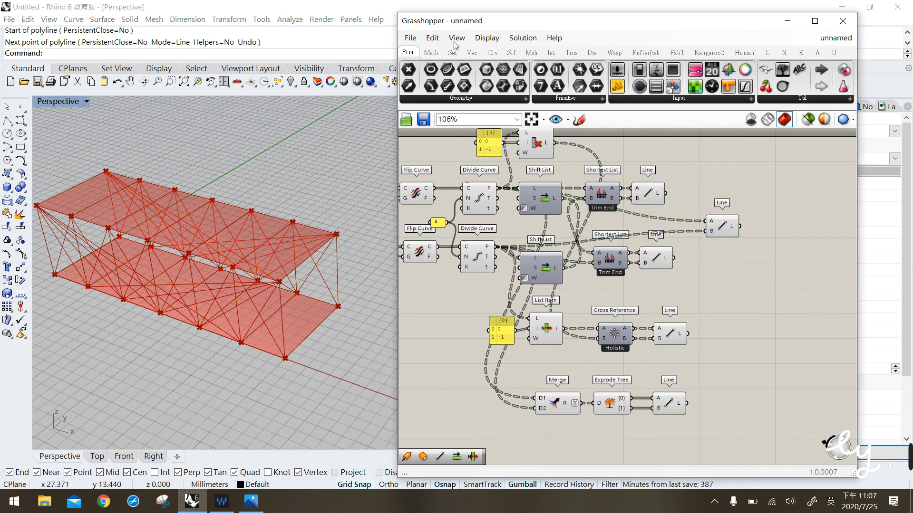
Add a Curve parameter and merge the outputs of the three diagonal Line components into it.
left_click_drag(452, 70, 746, 283)
left_click(713, 294)
left_click(652, 199)
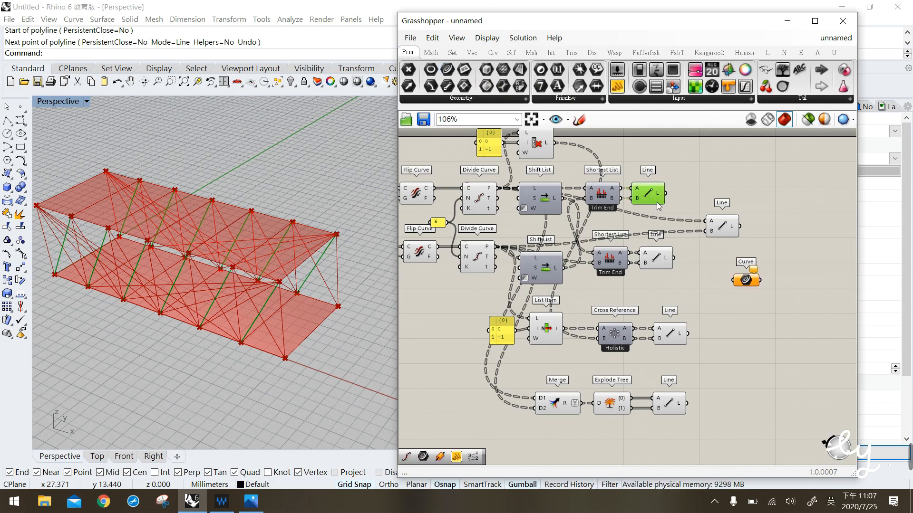
left_click_drag(667, 194, 734, 281)
left_click_drag(674, 258, 733, 280, "shift")
left_click_drag(688, 333, 739, 286, "shift")
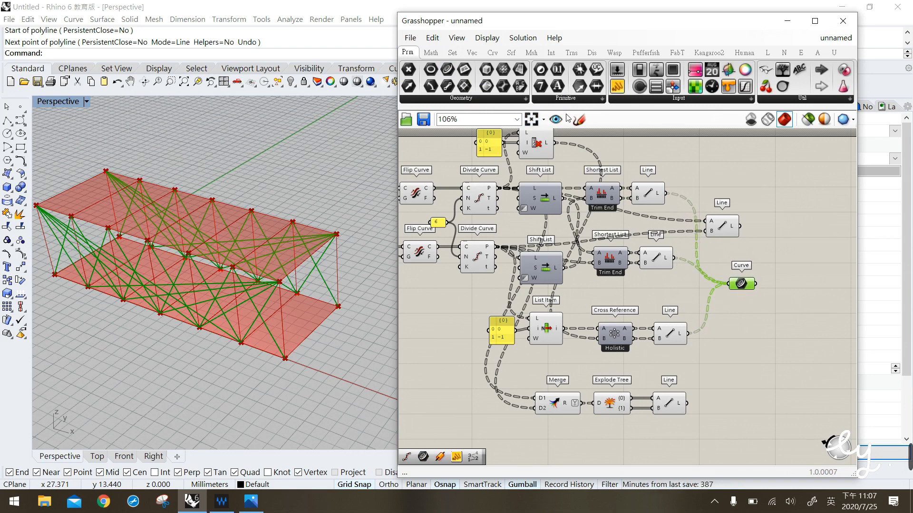
Add a second Curve parameter and merge the vertical Line and Explode Tree Line outputs into it.
left_click(712, 145)
left_click_drag(449, 71, 779, 232)
left_click(720, 230)
left_click_drag(697, 404, 781, 228, "shift")
left_click(777, 250)
left_click(781, 227)
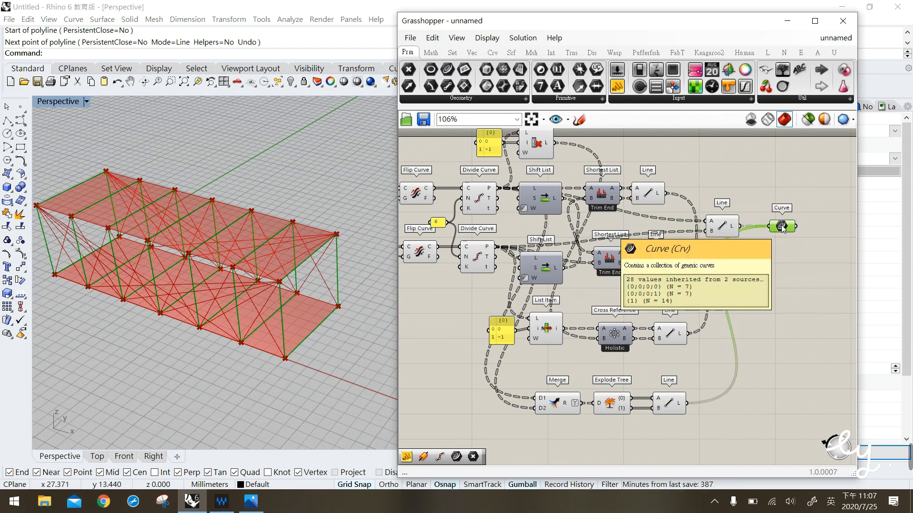
Flatten both Curve parameters that collect the truss lines.
right_click(783, 229)
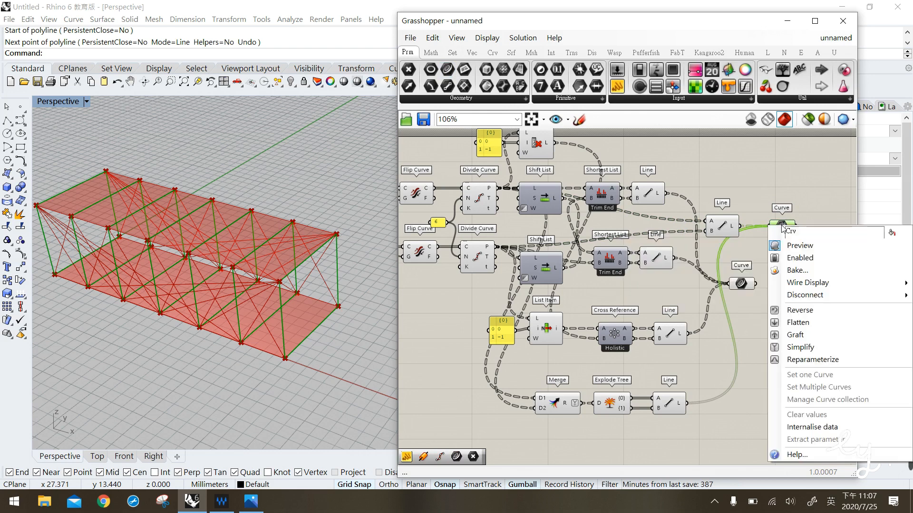
left_click(790, 322)
left_click_drag(786, 236, 790, 236)
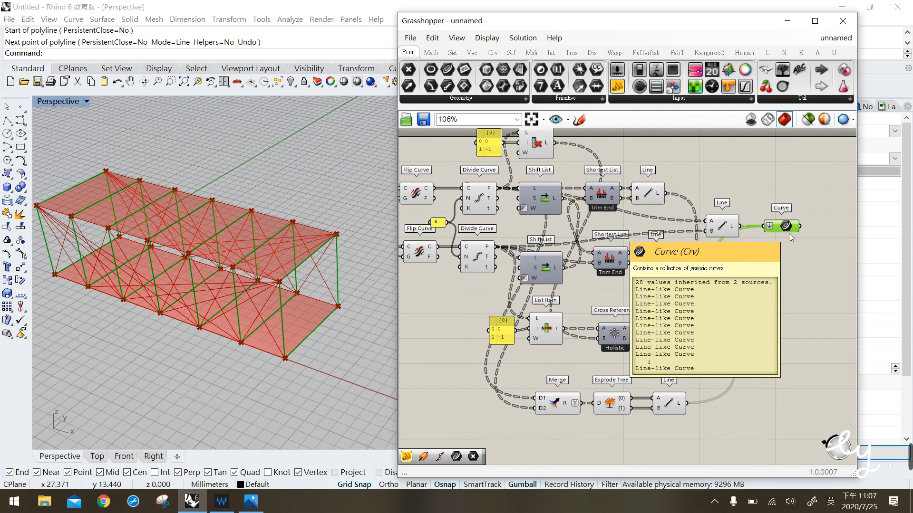
right_click(737, 284)
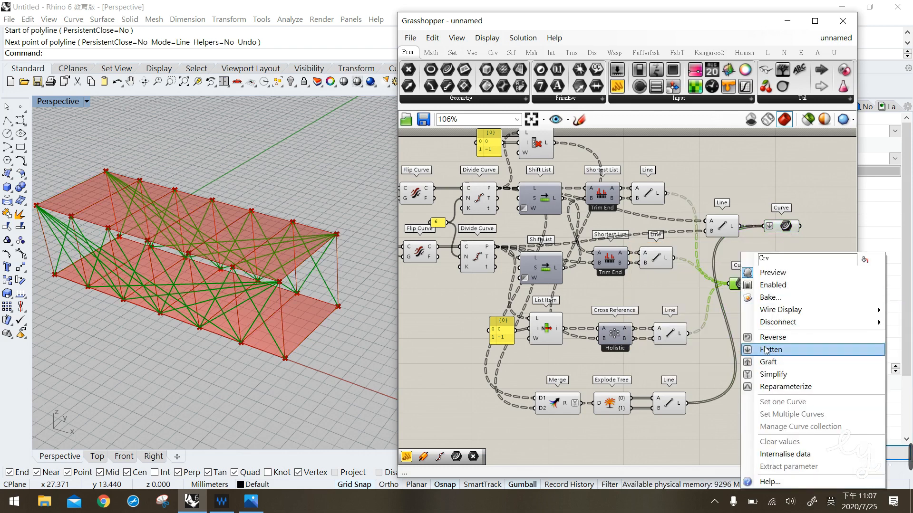
left_click(765, 350)
left_click_drag(737, 290, 785, 291)
left_click(698, 269)
Hide the previews of the components feeding the two Curve parameters and check both curve collections in the perspective view.
scroll(697, 268, "down", 3)
right_click_drag(665, 283, 692, 280)
left_click_drag(740, 397, 450, 157)
middle_click(583, 278)
left_click(689, 175)
left_click_drag(793, 298, 773, 230)
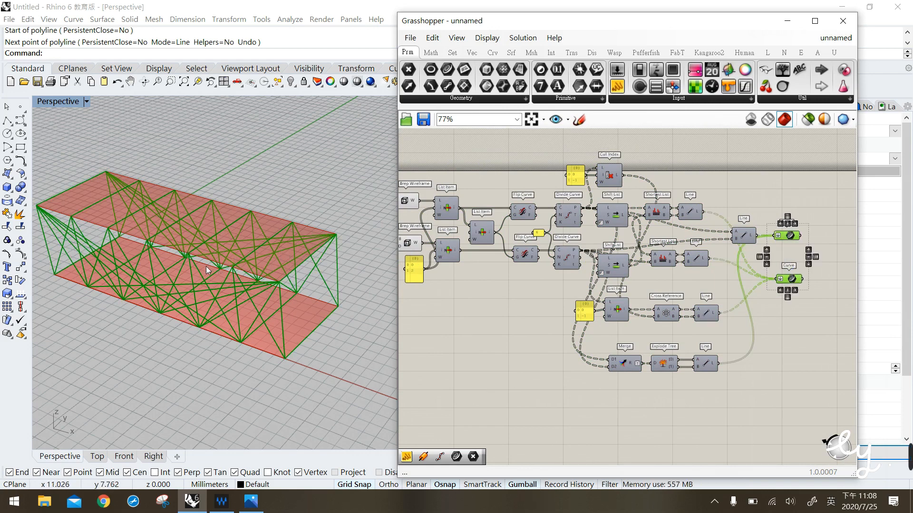
right_click_drag(206, 267, 233, 270, "shift")
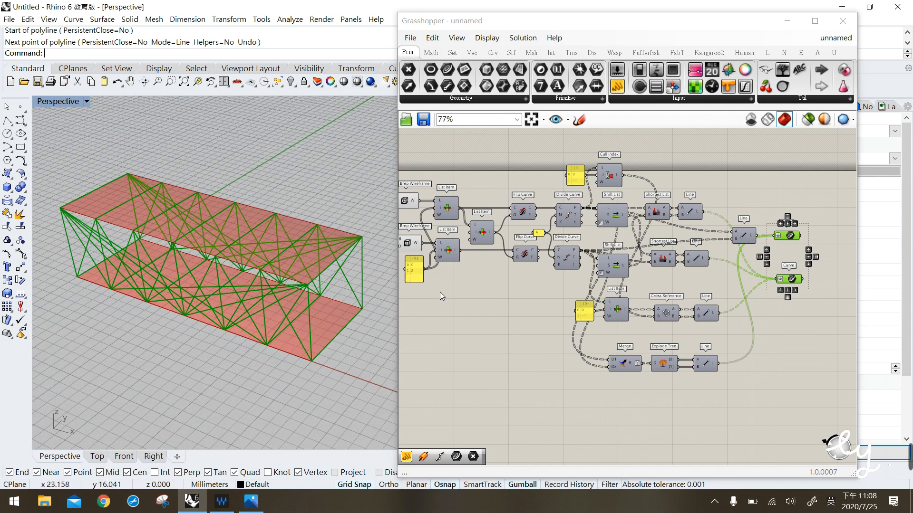
left_click(461, 330)
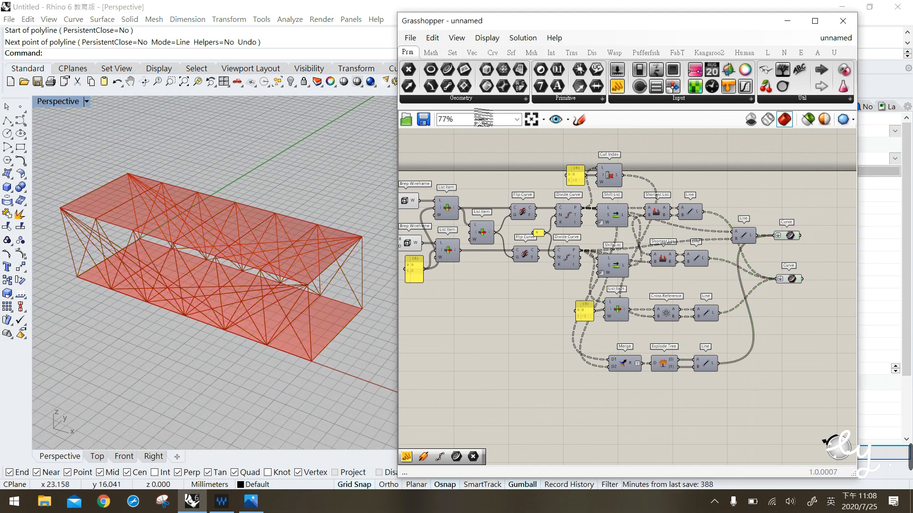
Add a third Curve parameter above the two flattened ones.
left_click_drag(759, 191, 786, 200)
right_click_drag(604, 210, 664, 210)
right_click_drag(534, 205, 602, 208)
scroll(460, 223, "up", 1)
scroll(460, 223, "up", 1)
Display the Deconstruct Brep preview in the viewport and turn Box Rectangle's preview back off.
left_click(457, 223)
left_click(407, 225)
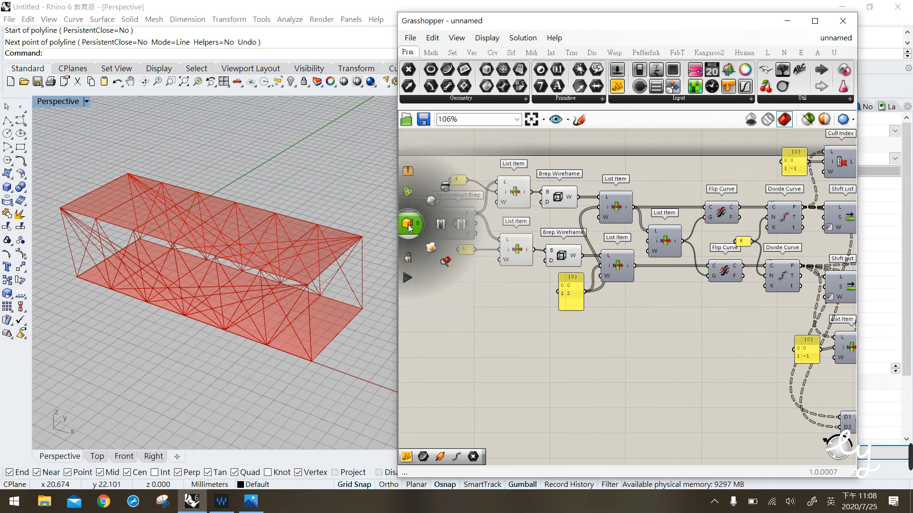
left_click(459, 227)
middle_click(460, 225)
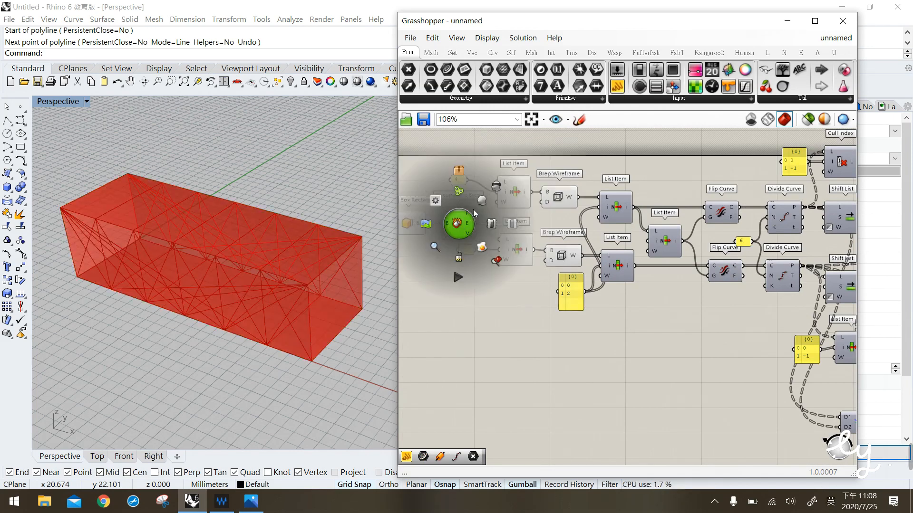
left_click(481, 201)
left_click(417, 226)
middle_click(415, 225)
left_click(462, 196)
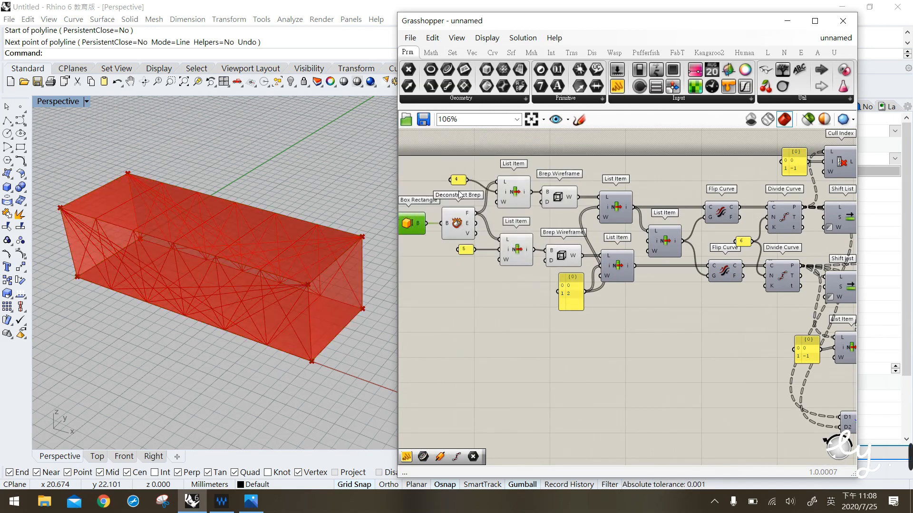
left_click(469, 218)
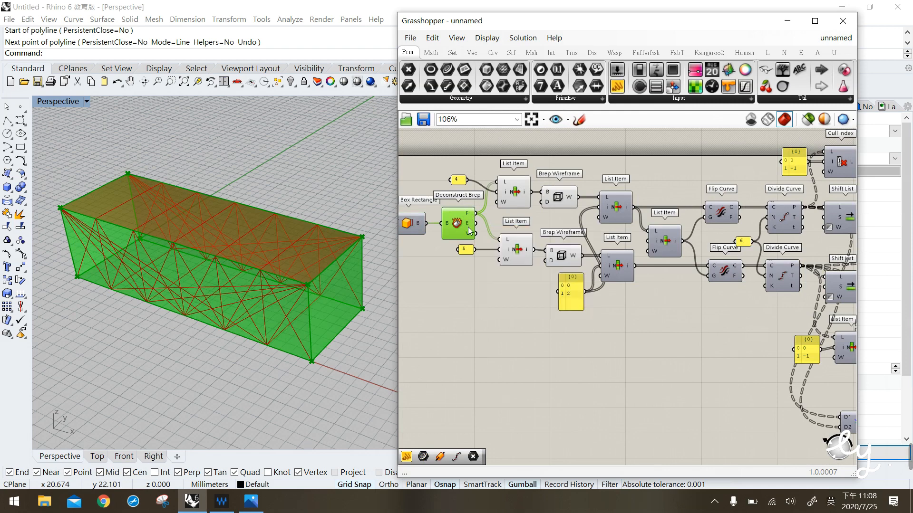
Connect Deconstruct Brep's E output to the third Curve parameter and check the collected box edges.
mouse_move(468, 227)
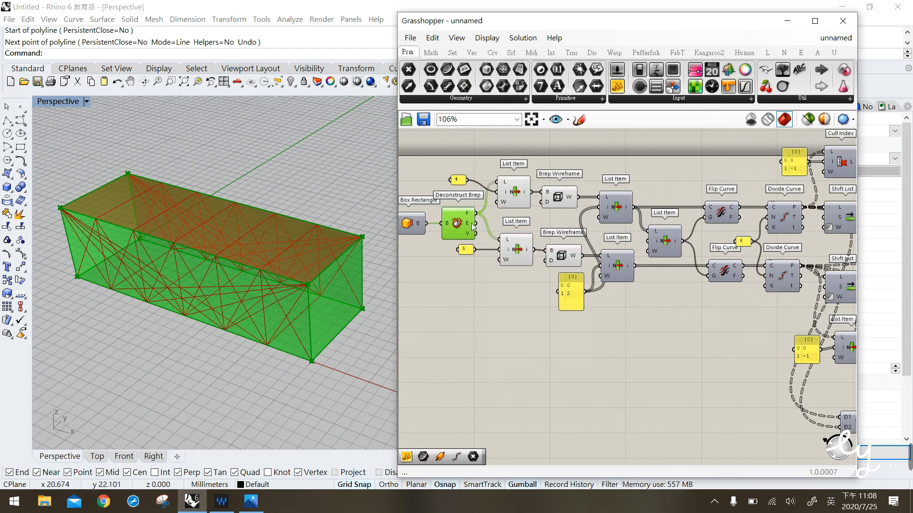
left_click_drag(476, 223, 761, 246)
scroll(484, 303, "down", 3)
scroll(823, 247, "up", 3)
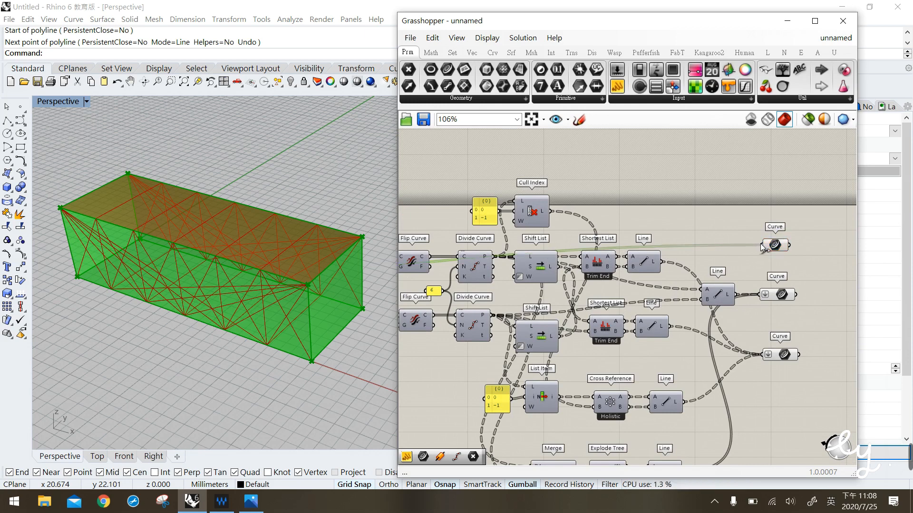
left_click(740, 221)
right_click_drag(768, 274, 721, 237)
left_click(734, 209)
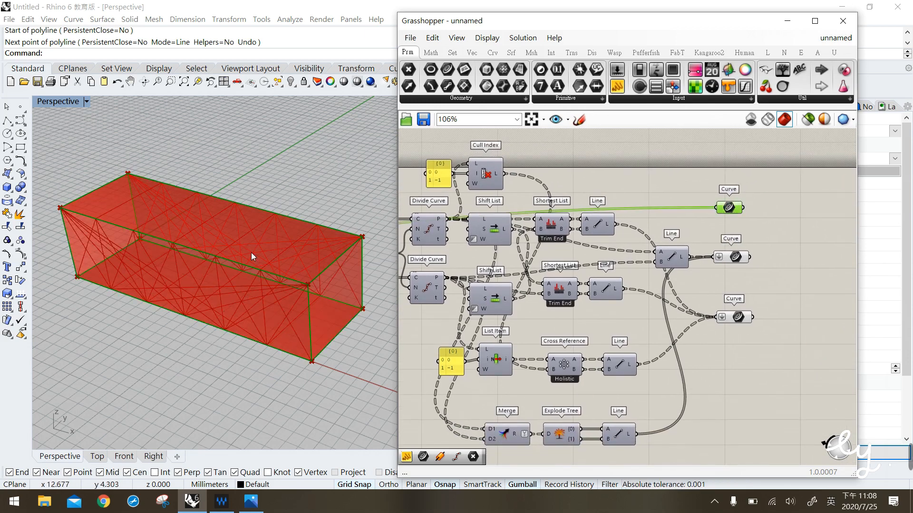
Hide the previews of the remaining upstream components, including Deconstruct Brep, its List Items and the Brep Wireframes.
right_click_drag(478, 293, 613, 281)
right_click_drag(460, 259, 595, 263)
left_click_drag(530, 352, 439, 193)
right_click_drag(480, 314, 556, 313)
left_click_drag(581, 348, 422, 184)
middle_click(506, 241)
left_click(547, 206)
Place three Pipe components, one beside each of the three Curve parameters.
right_click_drag(610, 294, 437, 251)
right_click_drag(703, 294, 573, 303)
right_click_drag(725, 285, 650, 290)
left_click(511, 53)
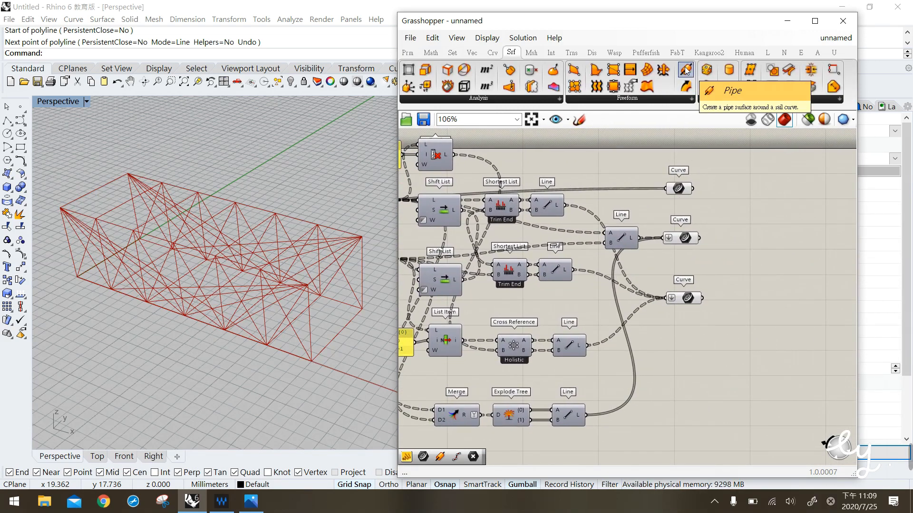
left_click_drag(686, 73, 754, 194)
left_click_drag(756, 246, 754, 255)
left_click_drag(764, 294, 763, 292)
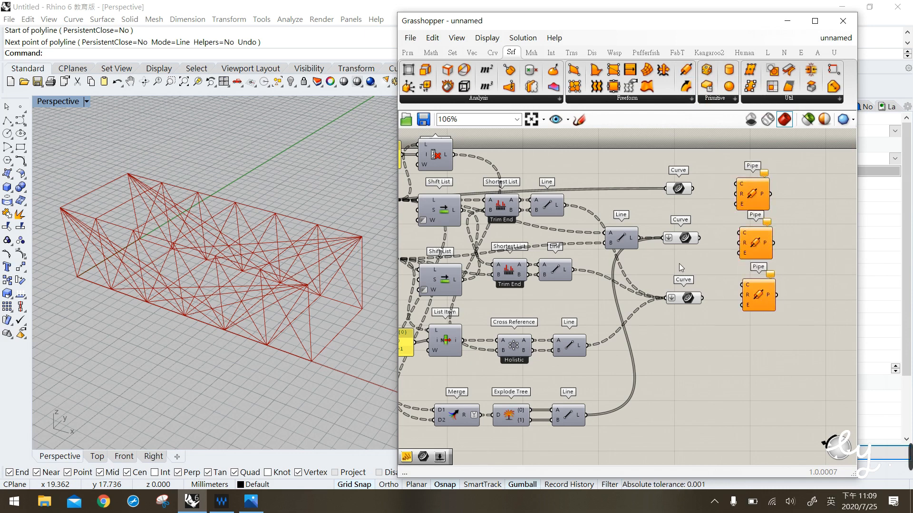
Connect the diagonal-line Curve parameter to the lowest Pipe and set its radius with a 0.03 panel.
left_click(685, 238)
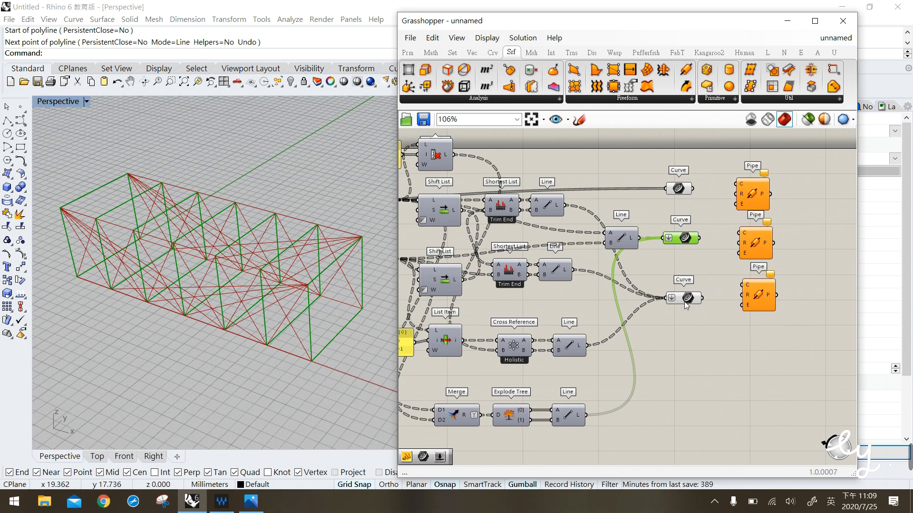
left_click(684, 299)
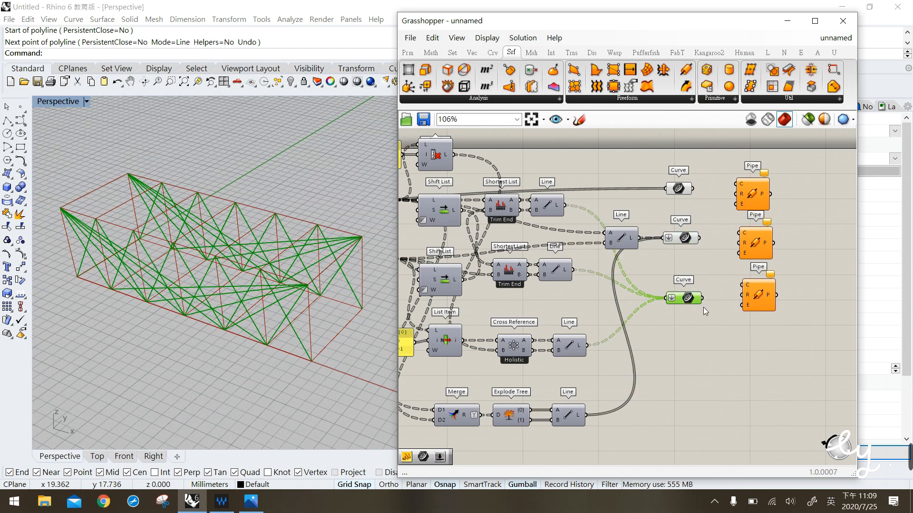
left_click_drag(702, 298, 742, 285)
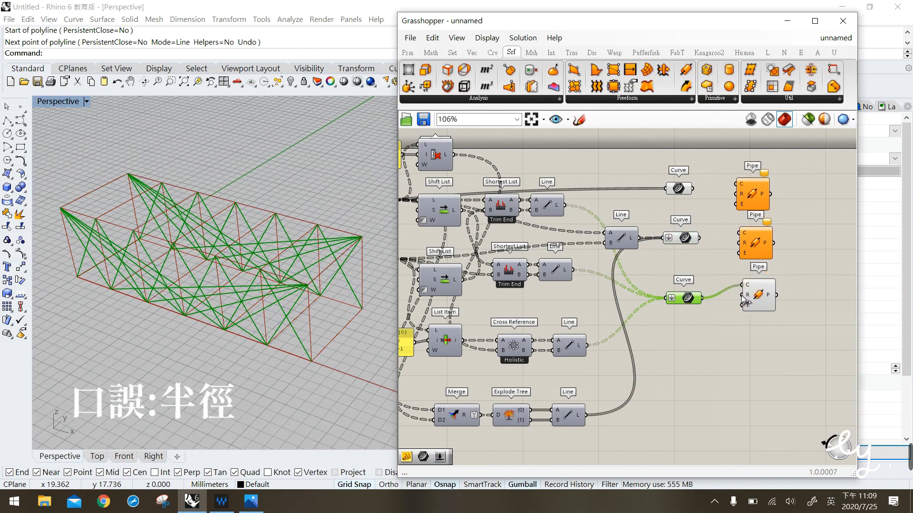
double_click(719, 331)
type("\"0.03")
key("Return")
left_click_drag(742, 295, 759, 312)
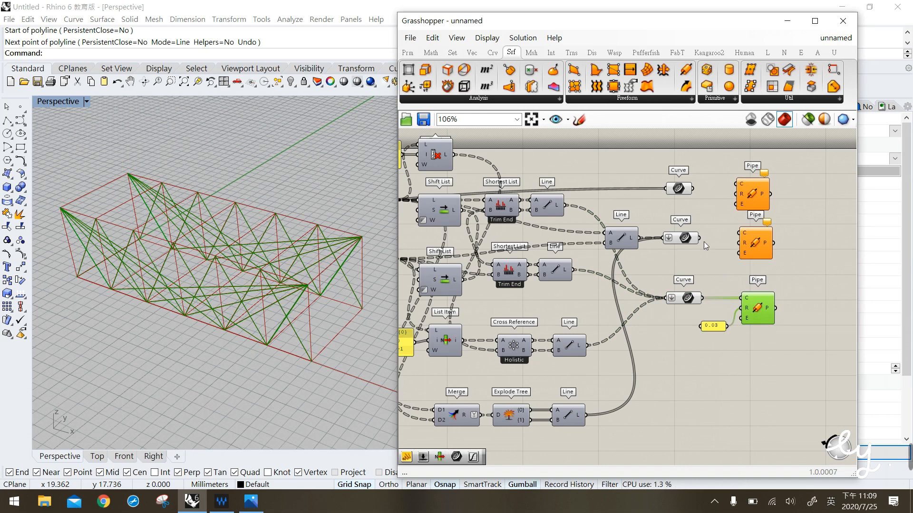
Connect the vertical and cross-line Curve parameter to the middle Pipe and set its radius with a 0.08 panel.
left_click(720, 255)
double_click(721, 256)
type("\"0")
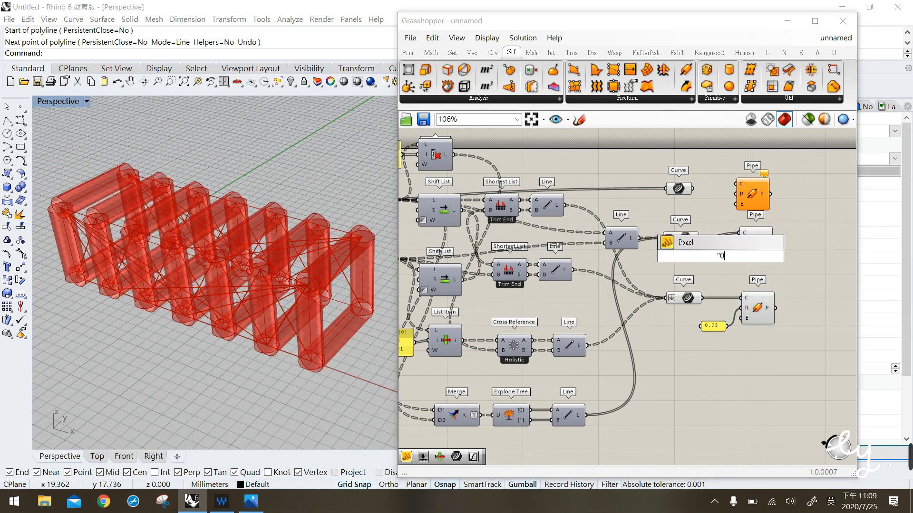
type(".0")
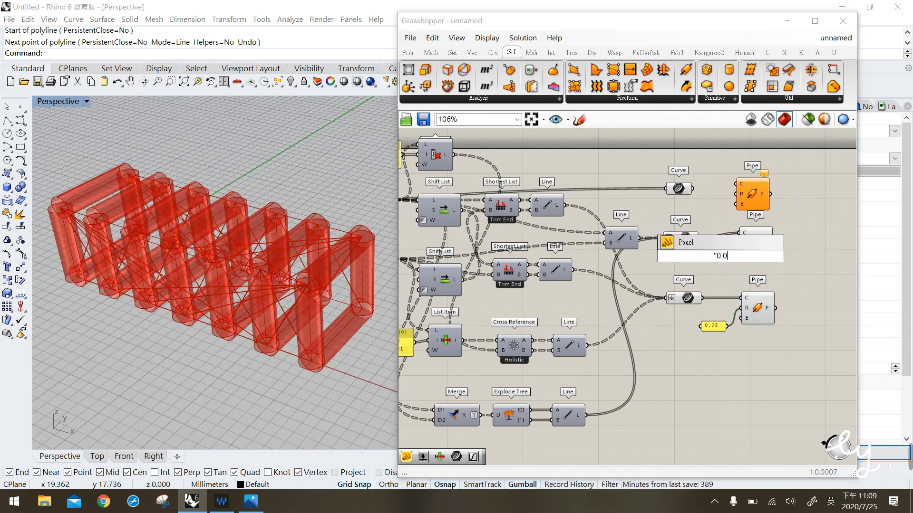
type("8")
key("Return")
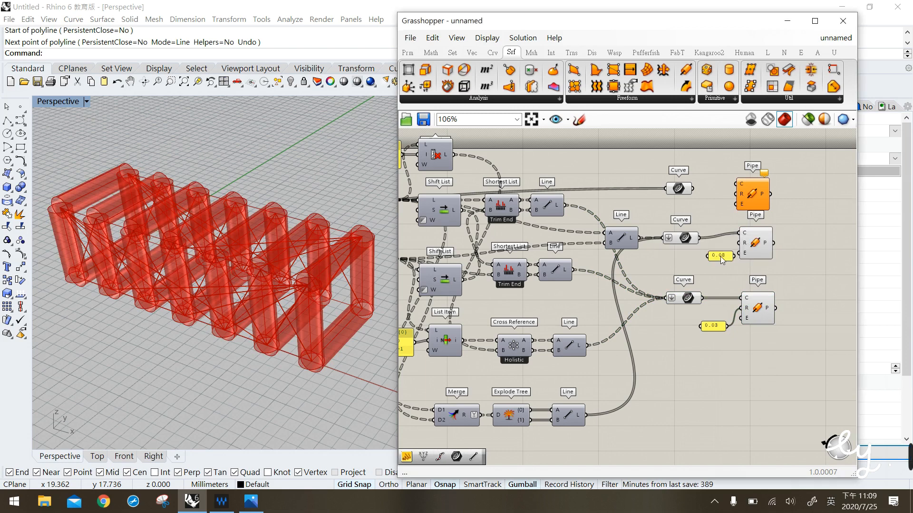
left_click_drag(735, 255, 758, 250)
Connect the box-edge Curve parameter to the uppermost Pipe with a 0.1 radius panel and inspect the piped bridge.
left_click_drag(693, 188, 737, 183)
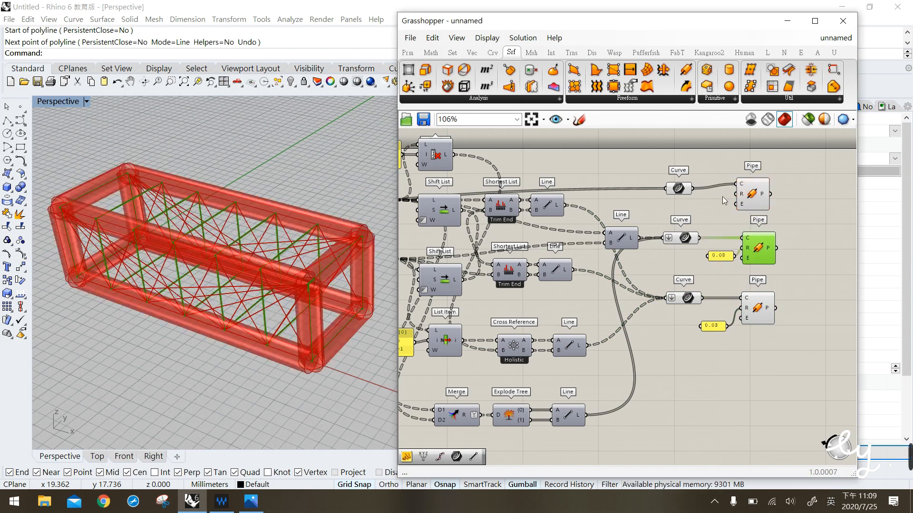
double_click(715, 209)
type("\"0.1")
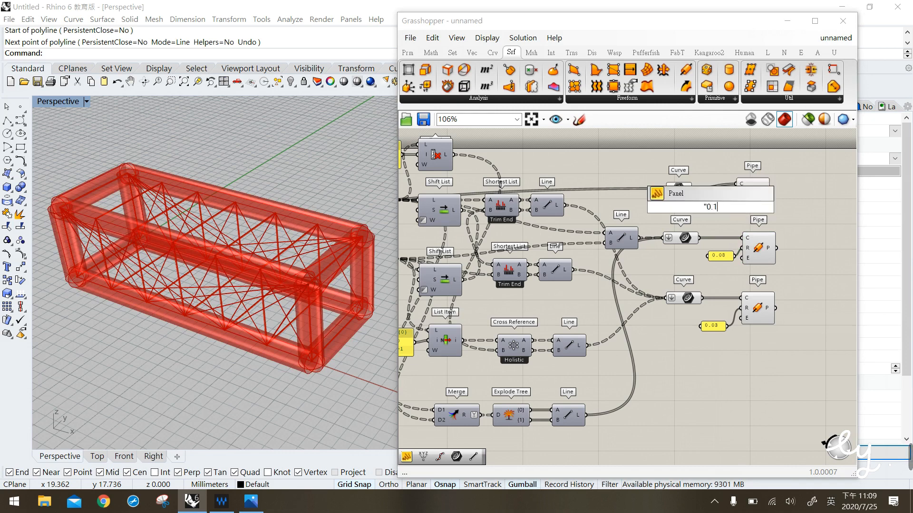
key("Return")
left_click_drag(731, 205, 733, 201)
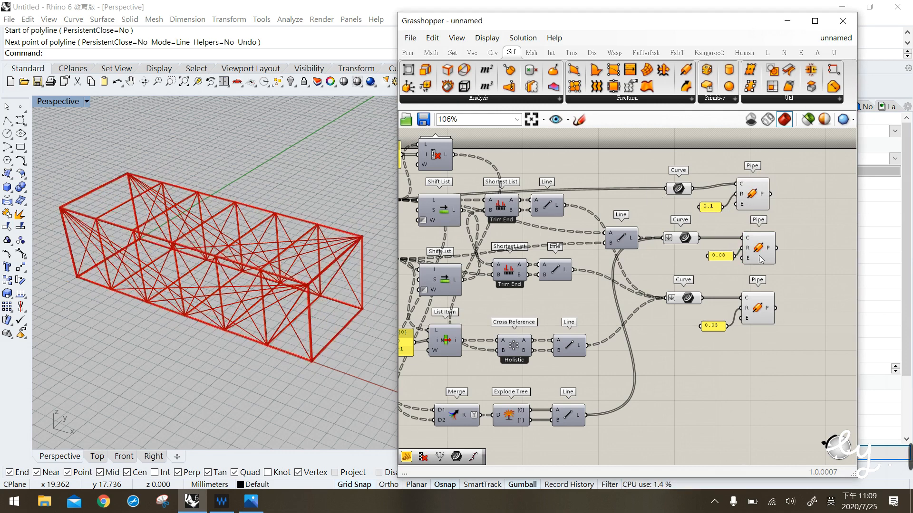
right_click_drag(738, 236, 710, 230)
left_click_drag(773, 333, 717, 177)
left_click(767, 298)
right_click_drag(302, 327, 310, 350)
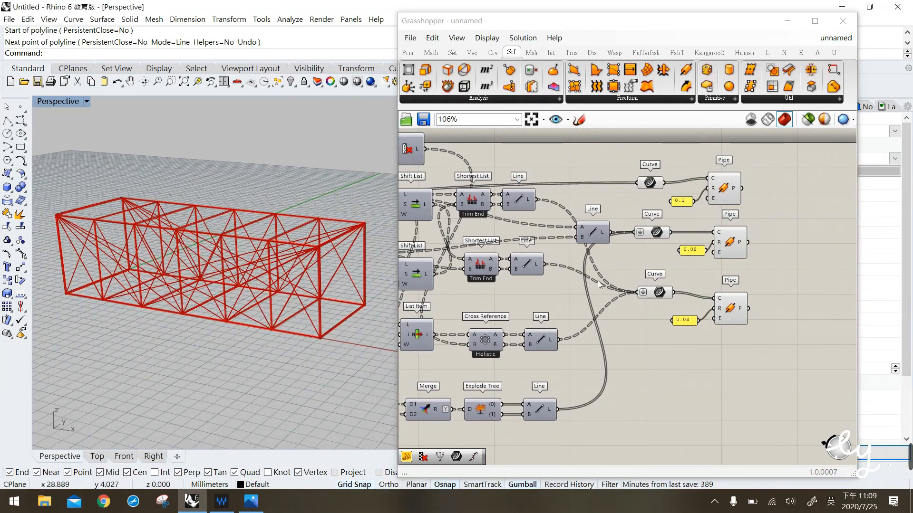
Check the Bollman Bridge reference image in Photos and place a Mirror component beside the three Pipe components in Grasshopper.
left_click(251, 502)
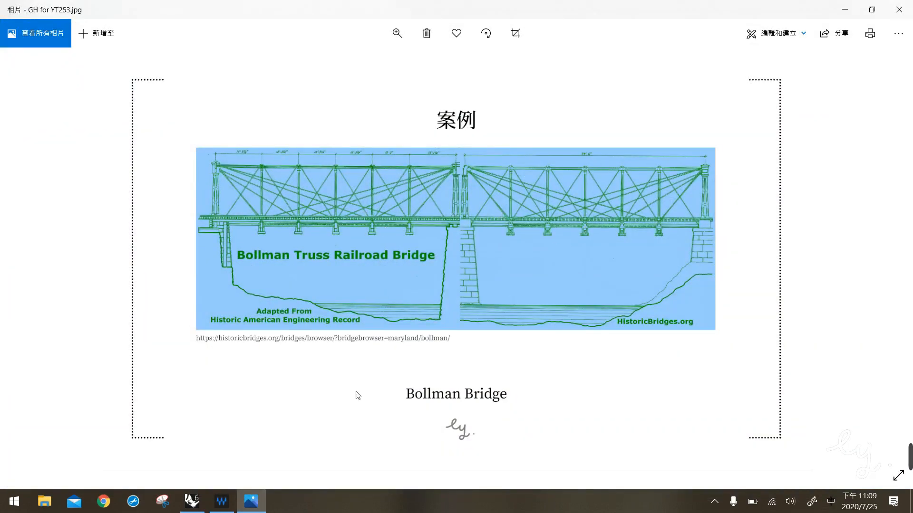
left_click(192, 501)
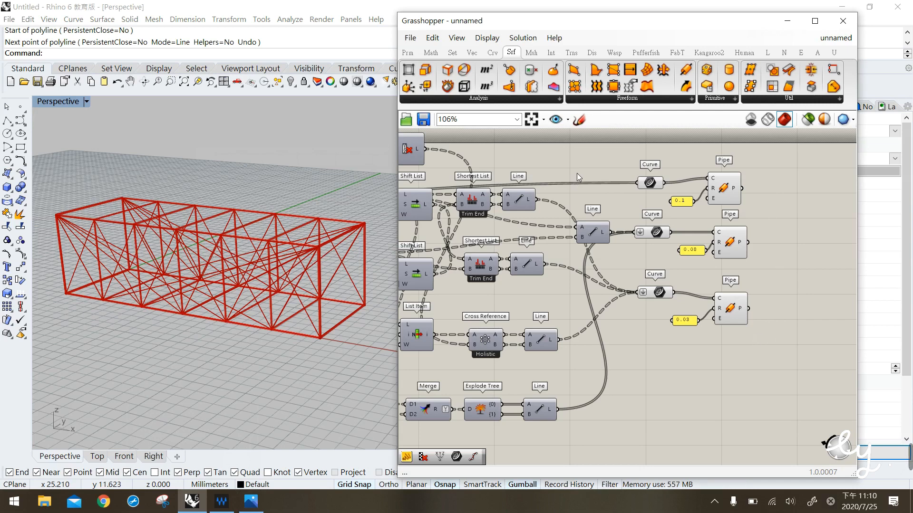
left_click(571, 53)
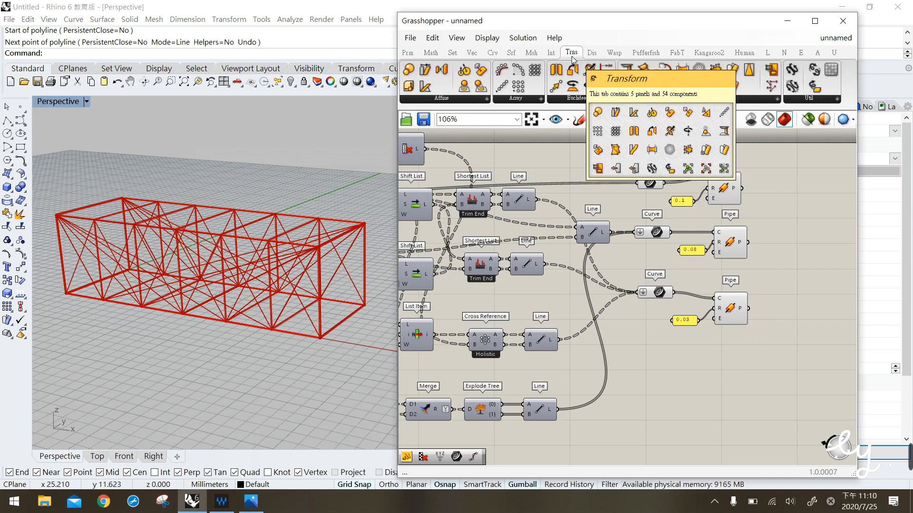
left_click_drag(560, 78, 817, 265)
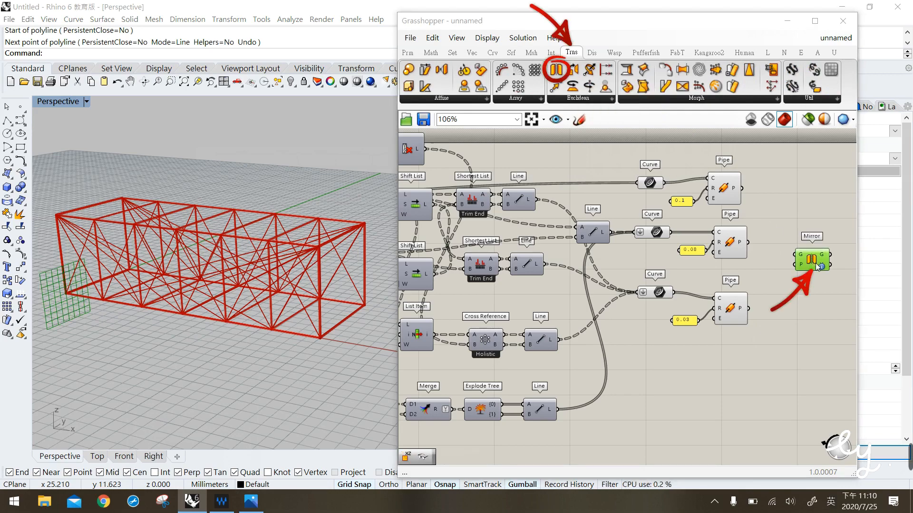
Examine the default mirror plane at the end of the piped bridge and the Mirror component's Plane input.
left_click(730, 299)
left_click(762, 330)
scroll(246, 238, "down", 2)
right_click_drag(146, 242, 209, 255, "shift")
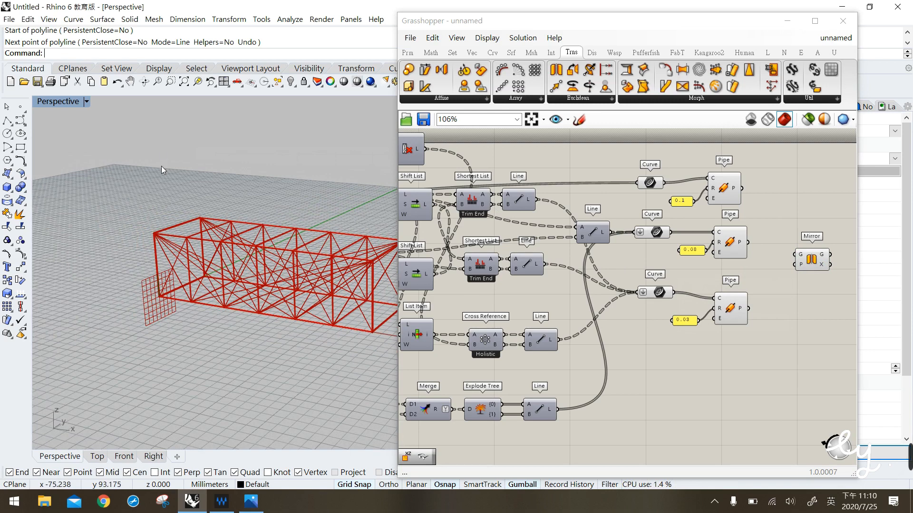
left_click_drag(118, 258, 198, 384)
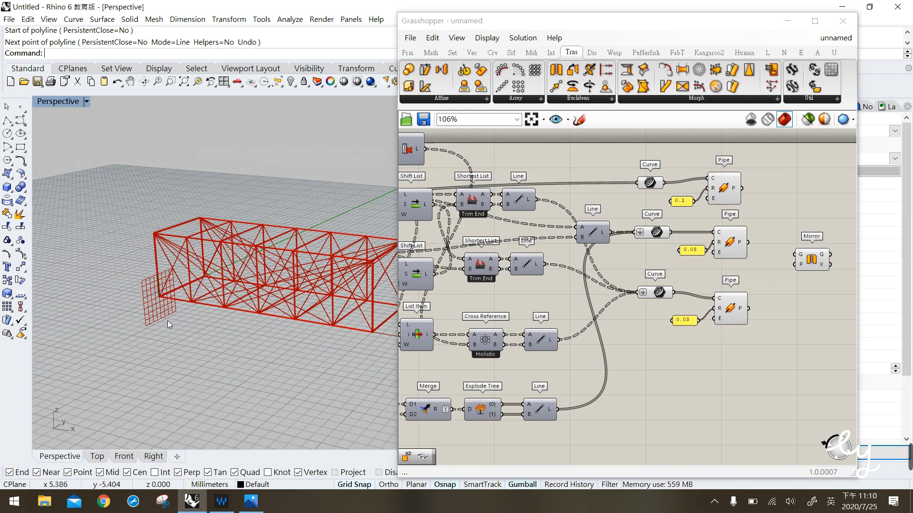
mouse_move(802, 264)
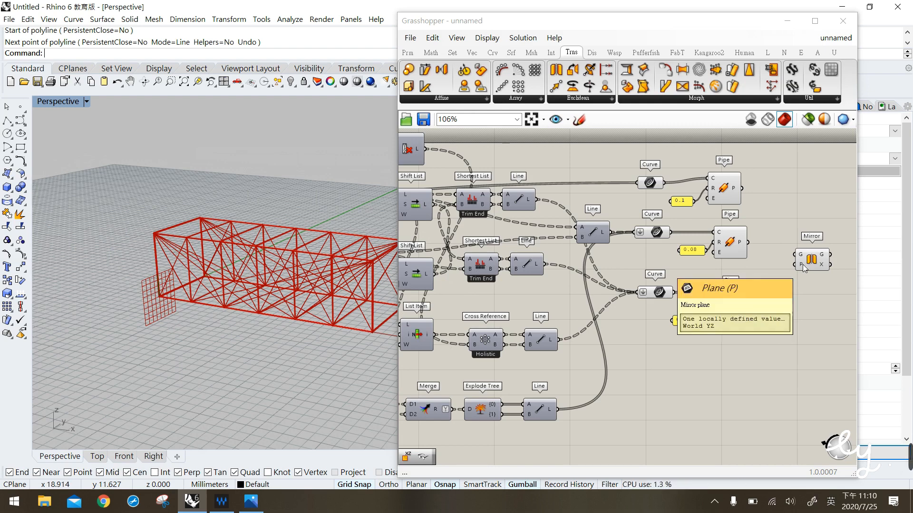
Connect the outputs of all three Pipe components to Mirror's geometry input and view the full length of the mirrored bridge.
left_click(731, 189)
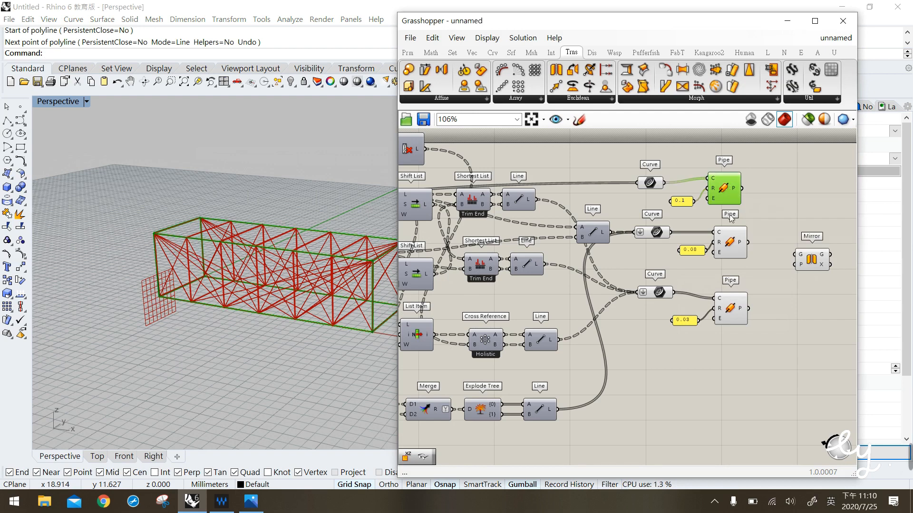
left_click(729, 247)
left_click(731, 314)
left_click(765, 199)
left_click_drag(744, 188, 798, 254)
left_click_drag(748, 309, 800, 256, "shift")
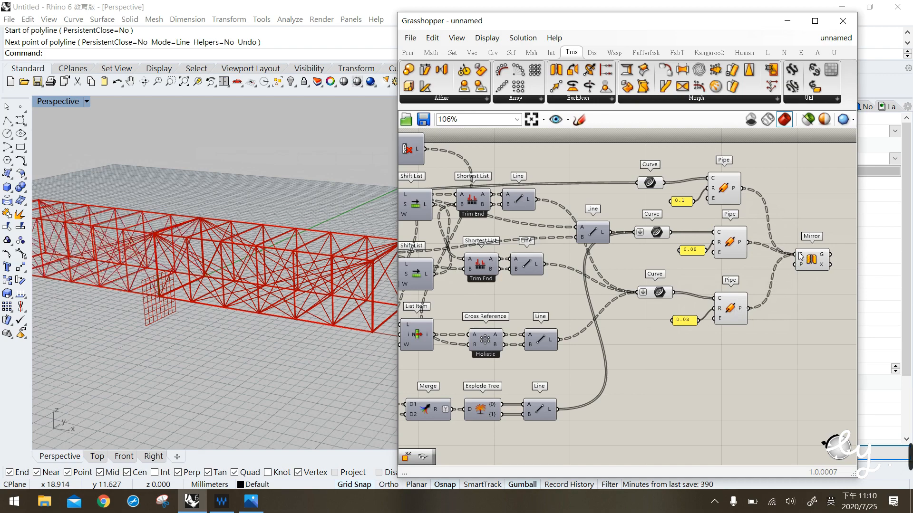
left_click(807, 266)
left_click(784, 318)
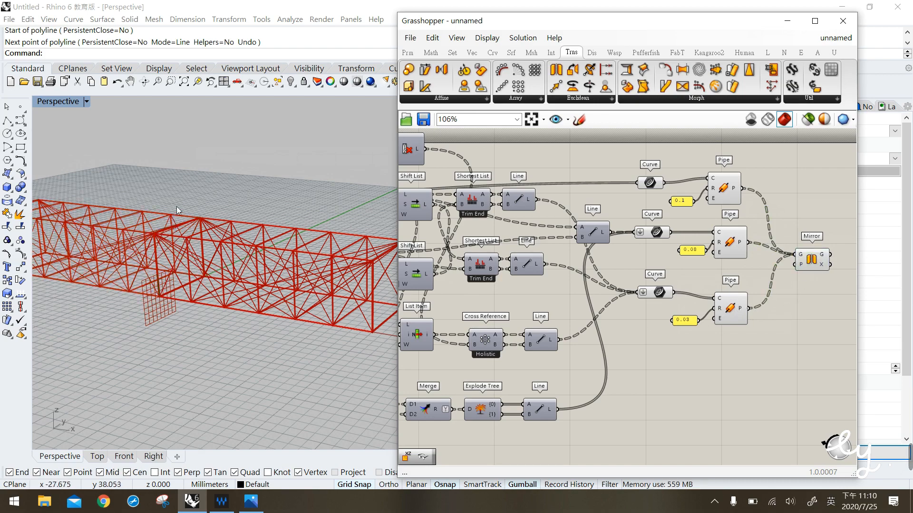
scroll(216, 201, "down", 3)
right_click_drag(216, 205, 227, 283)
Extract Mirror's Plane input as a separate parameter, place it below the component and turn off its preview.
mouse_move(802, 268)
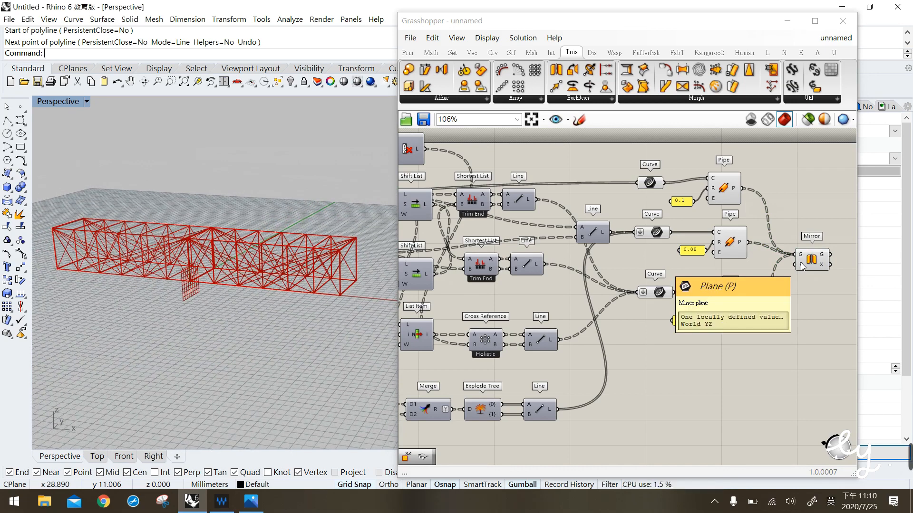
right_click(802, 266)
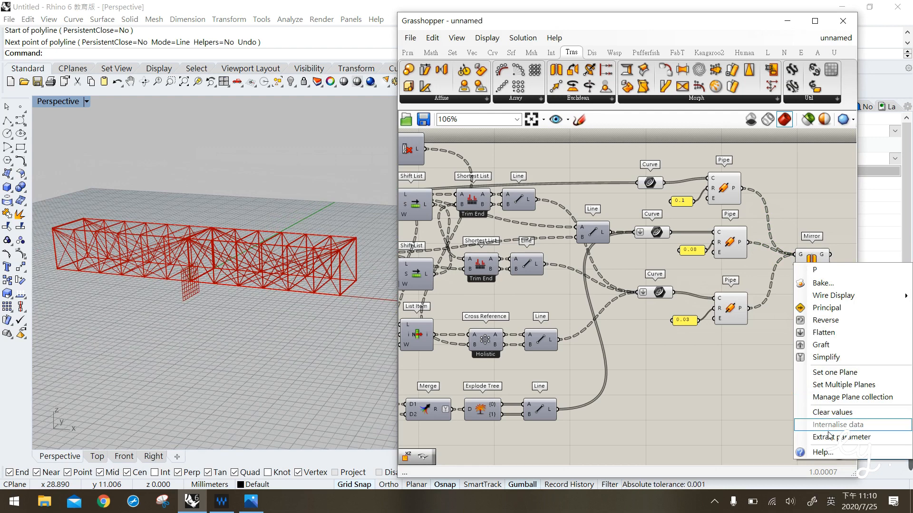
left_click(830, 438)
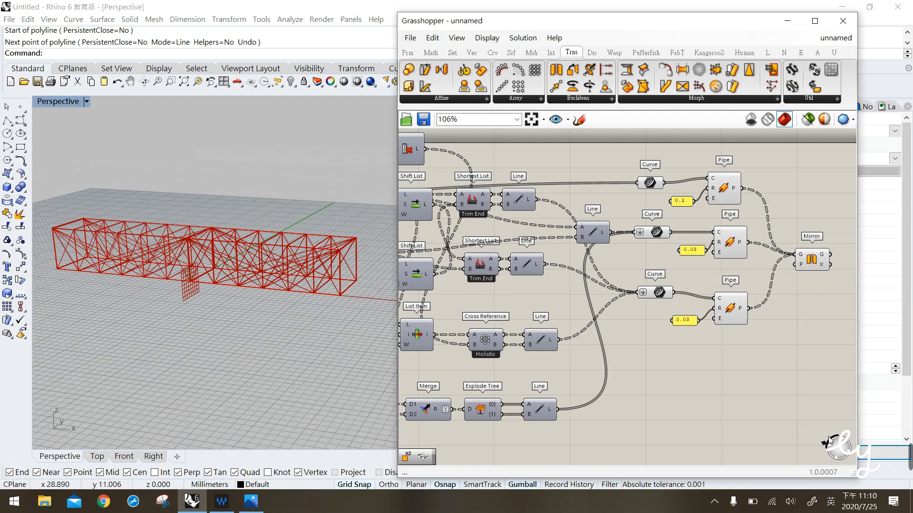
left_click_drag(754, 271, 762, 289)
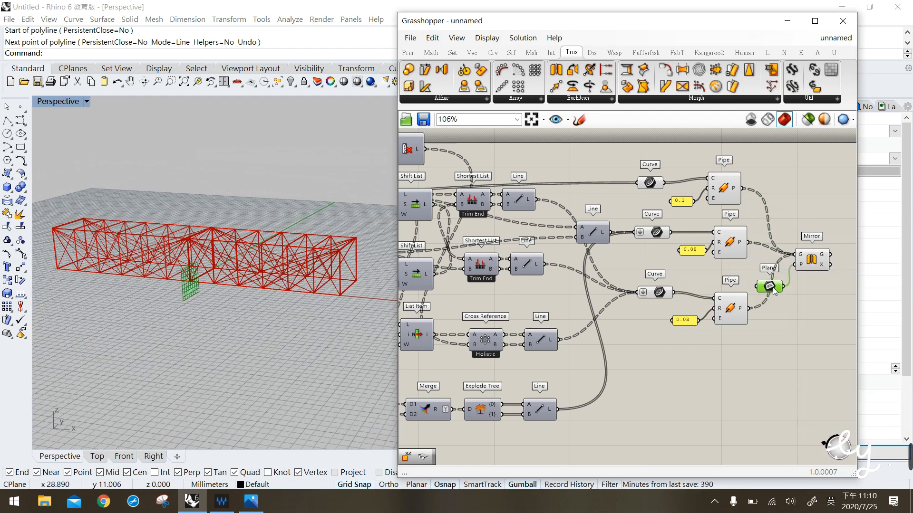
middle_click(770, 291)
left_click(807, 257)
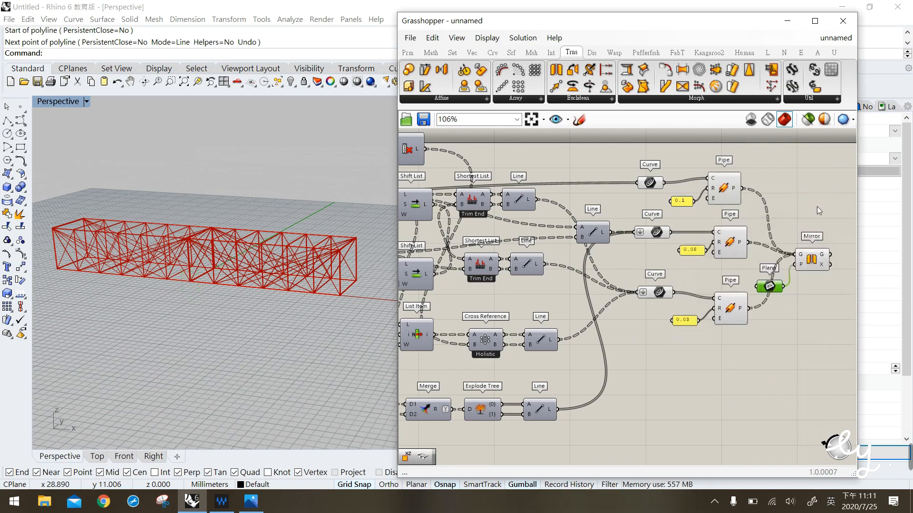
Minimize the Grasshopper window and inspect the complete mirrored bridge in the Perspective viewport.
left_click(787, 21)
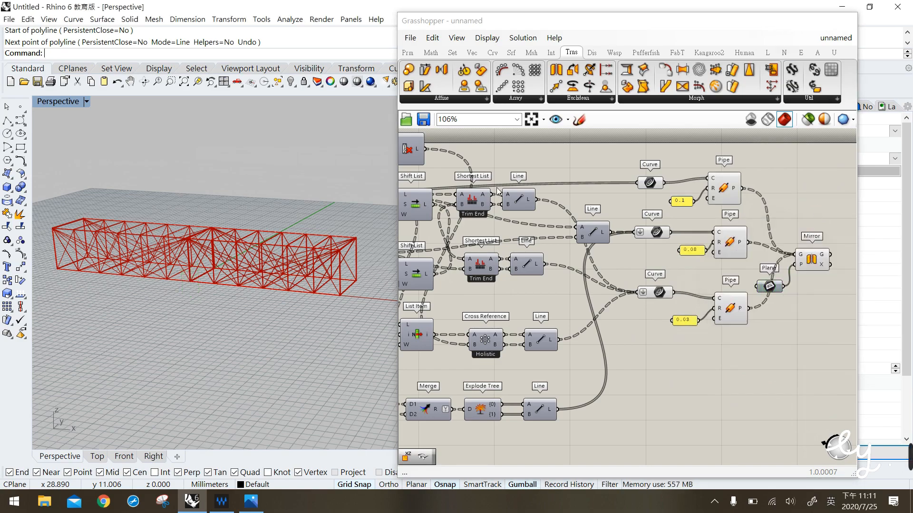
right_click_drag(357, 257, 331, 383)
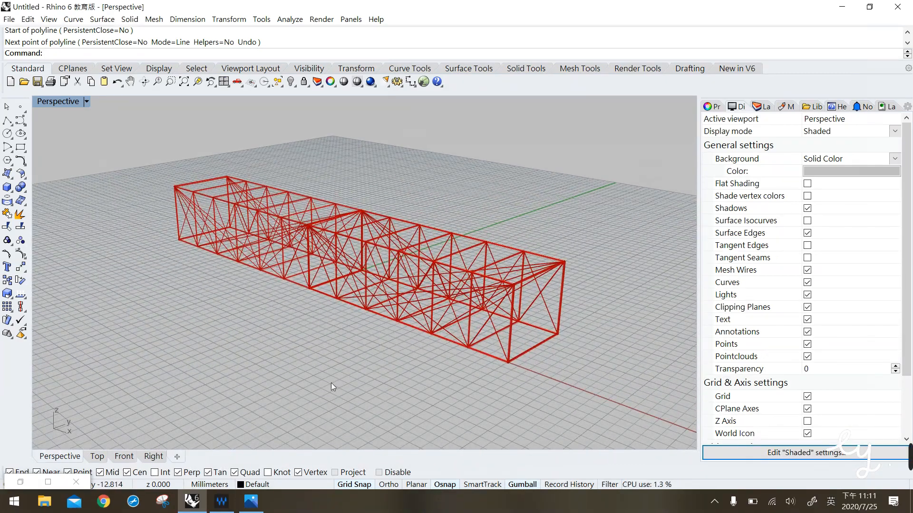